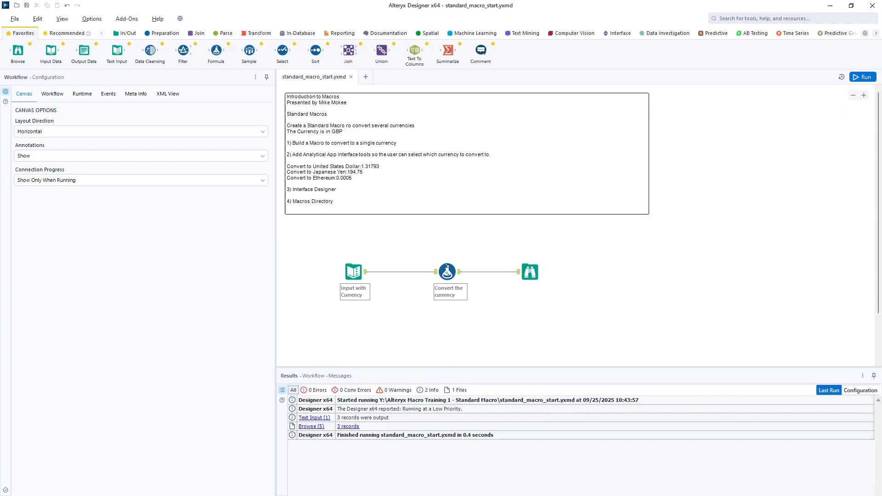
Look through the macro and workflow files and the Graphic subfolder in the Alteryx Macro Training 1 - Standard Macro folder.
drag(146, 87, 668, 43)
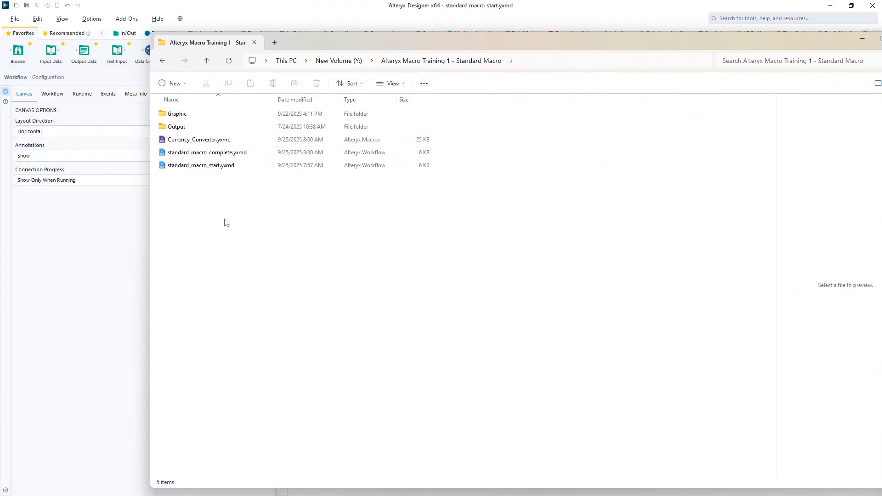
click(190, 165)
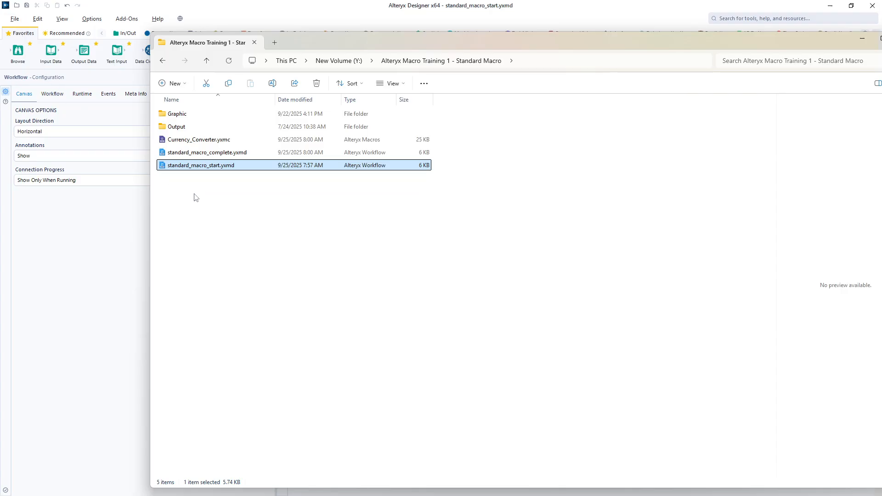
click(198, 154)
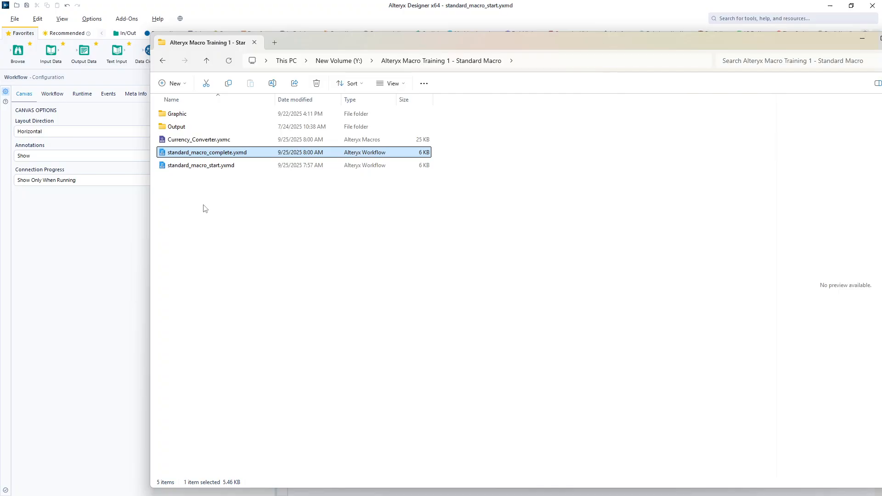
click(196, 140)
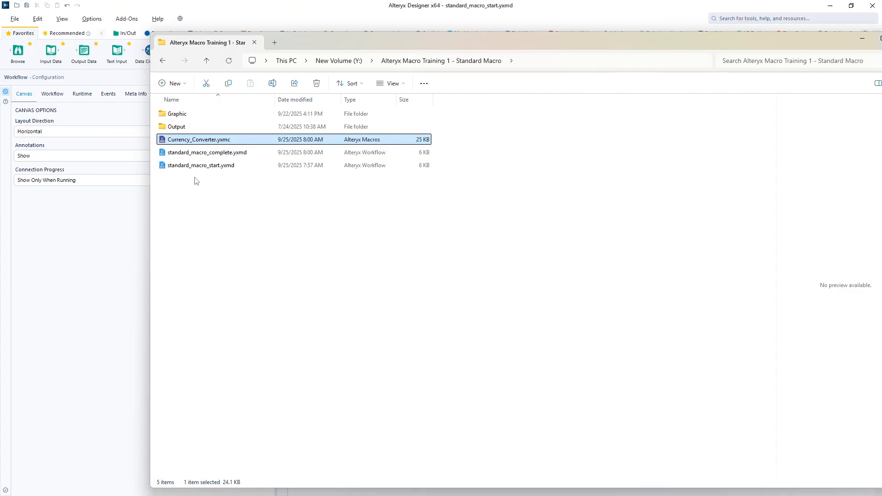
double_click(179, 118)
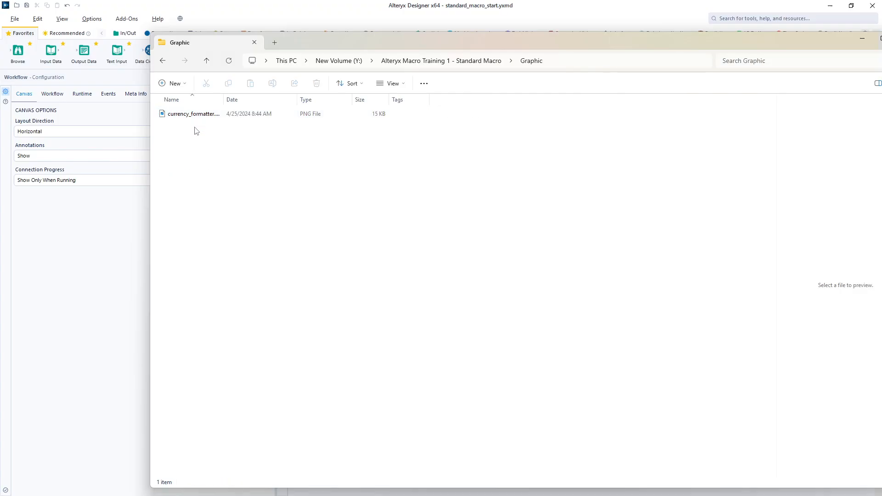
click(459, 62)
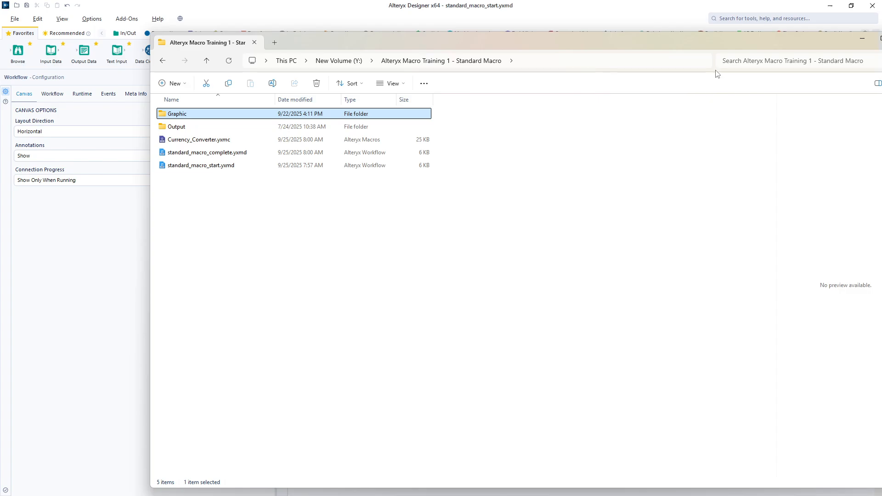
drag(710, 41, 0, 101)
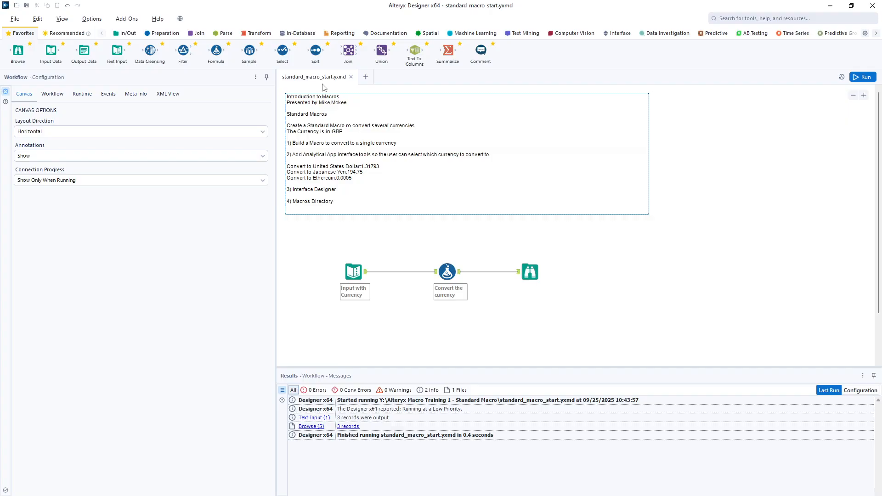
Run the starting workflow and examine the data and settings of its Text Input, Formula and Browse tools.
click(863, 77)
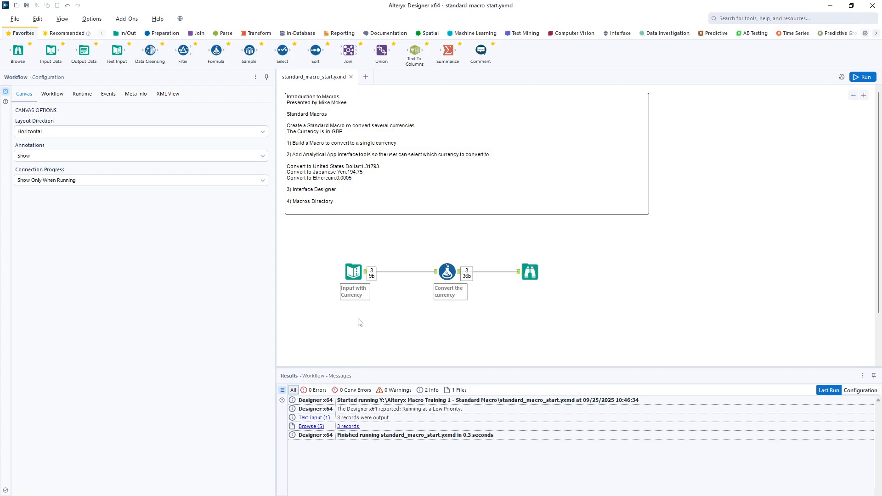
click(352, 272)
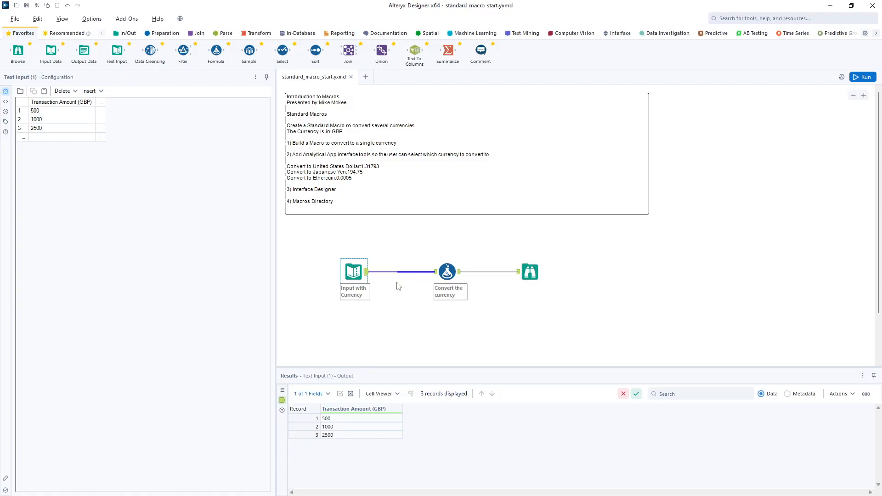
click(447, 272)
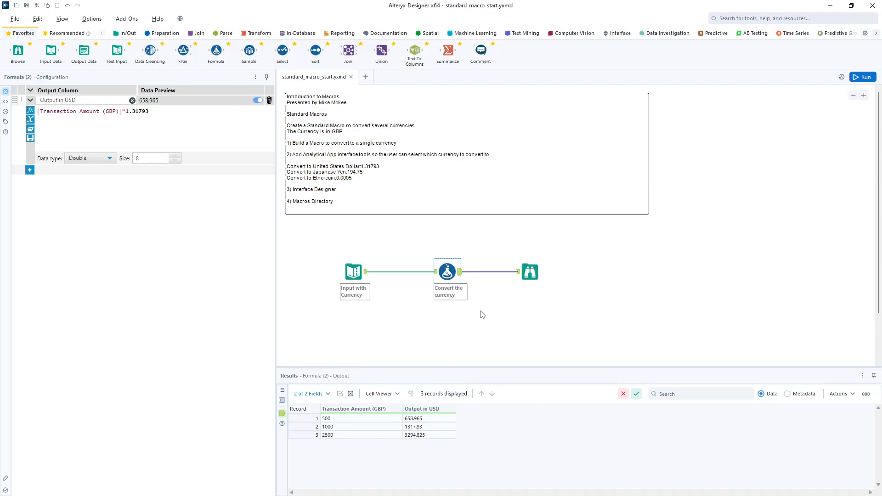
click(530, 271)
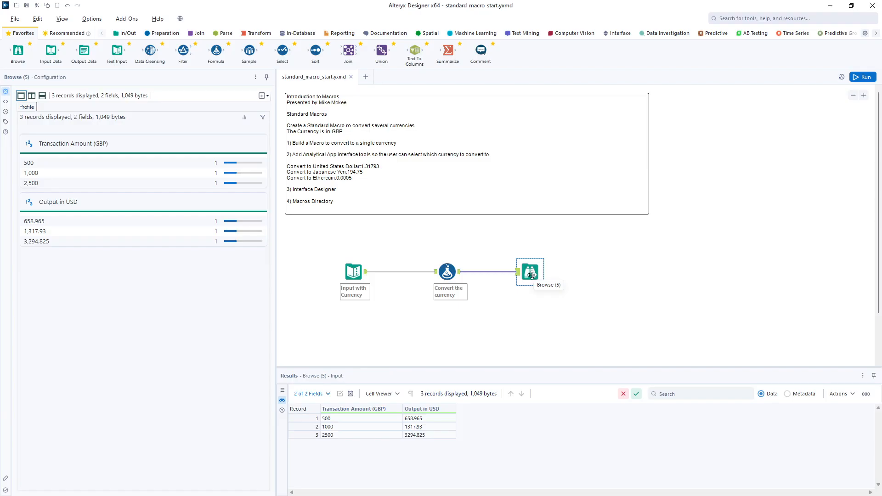
Duplicate the standard_macro_start.yxmd workflow and convert the Text Input tool in the copy to a Macro Input.
right_click(323, 78)
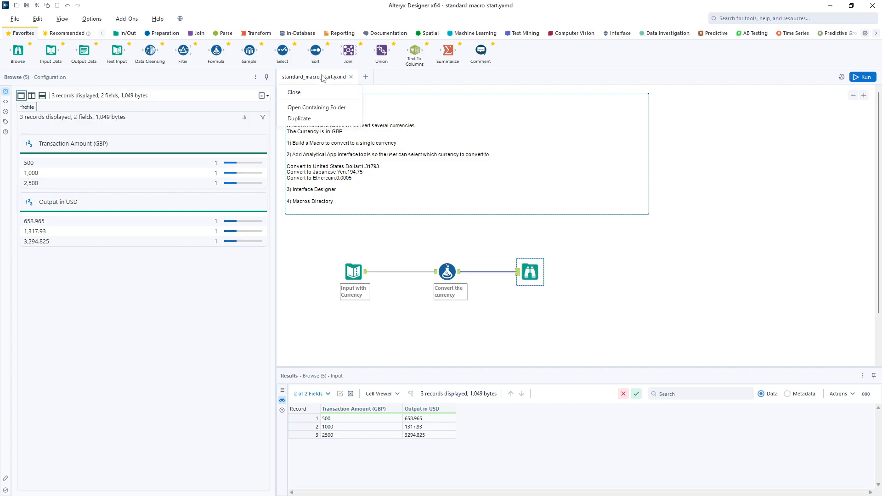
click(300, 119)
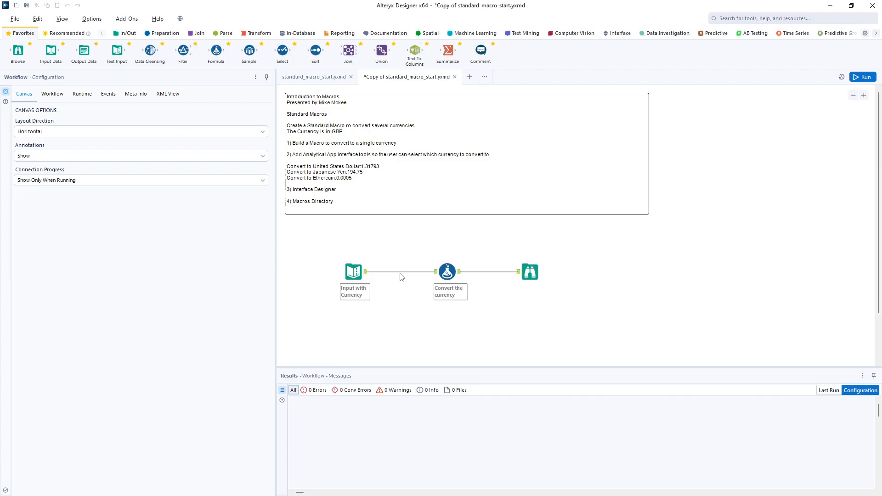
click(354, 274)
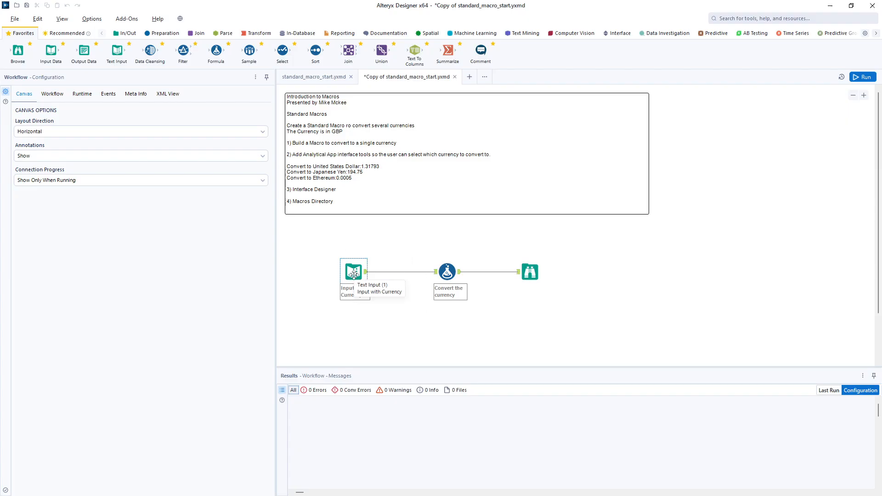
right_click(354, 274)
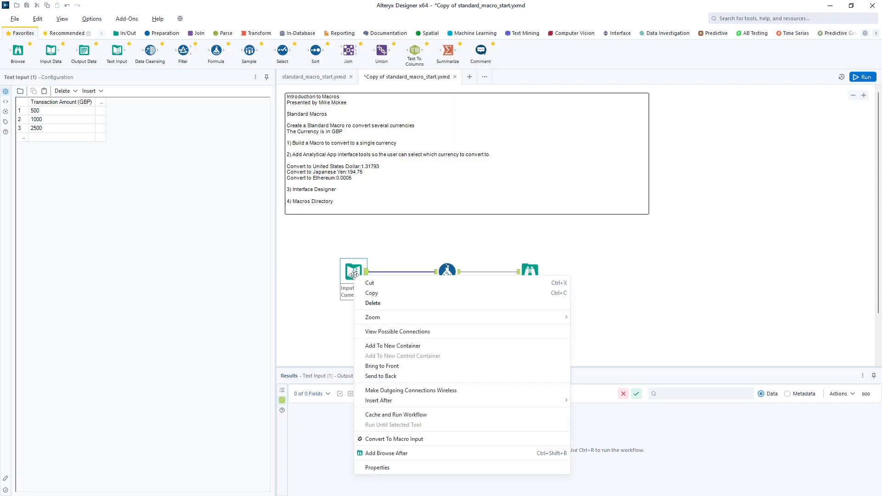
click(403, 442)
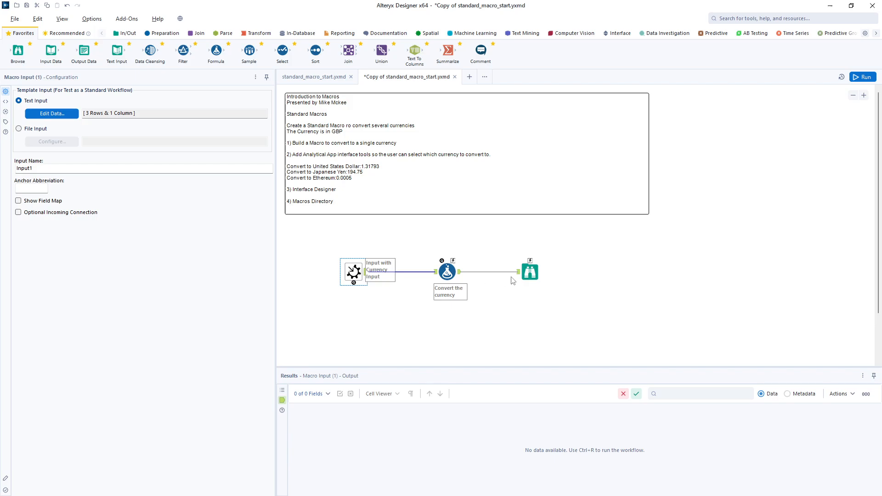
Convert the Browse tool at the end of the copied workflow to a Macro Output.
click(529, 273)
right_click(529, 274)
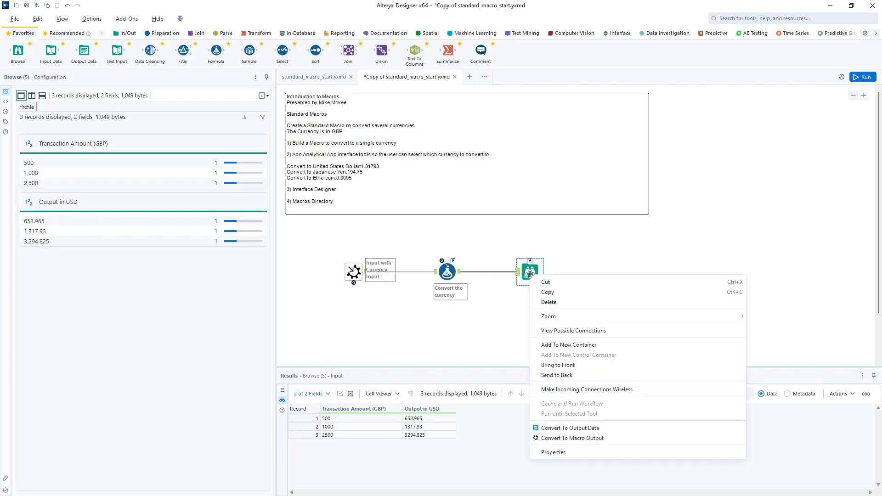
click(603, 438)
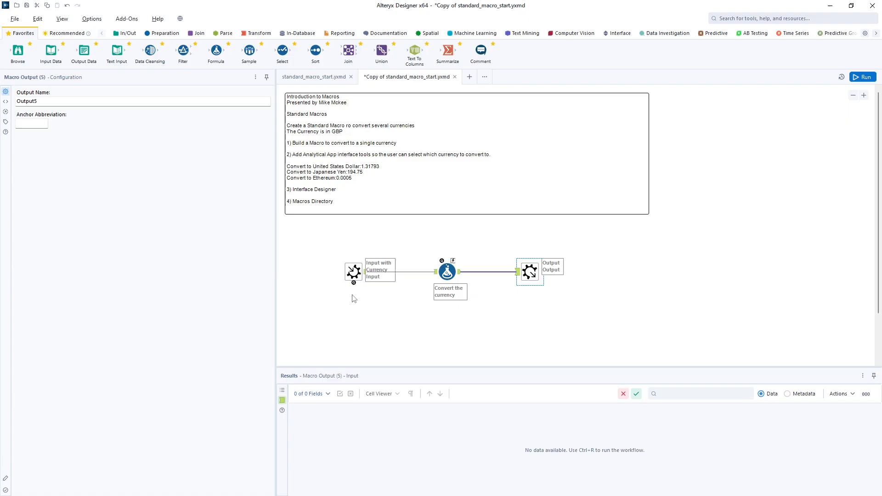
Run the copied workflow and check the data coming out of the Macro Input and Formula tools.
click(352, 271)
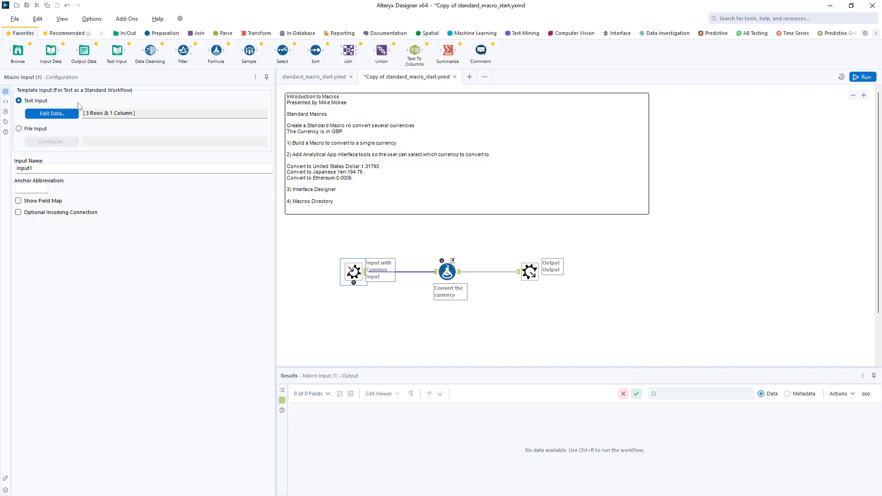
click(854, 78)
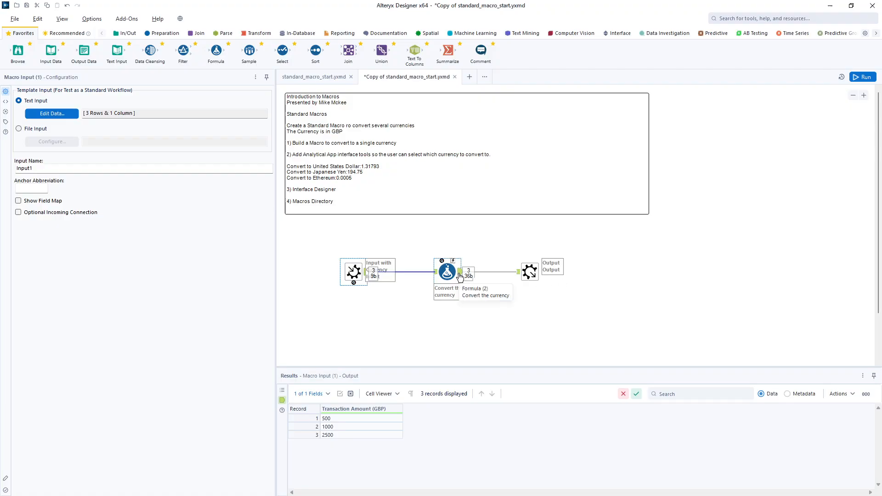
click(460, 275)
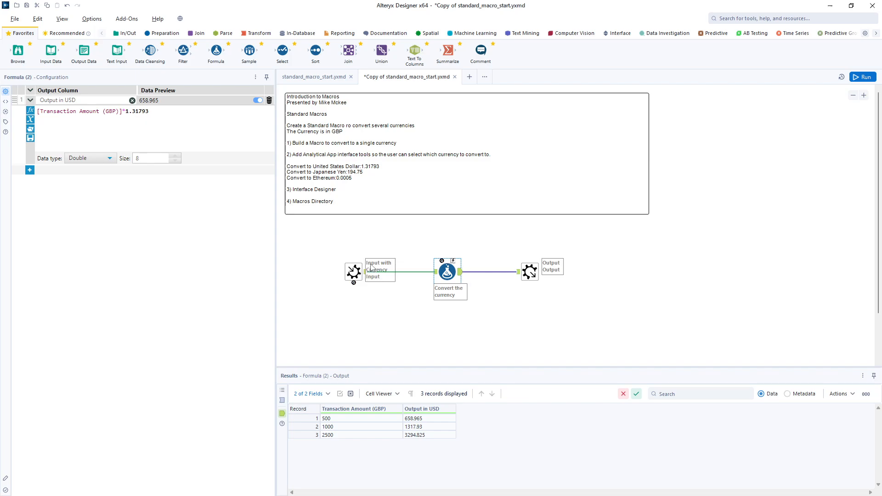
click(617, 36)
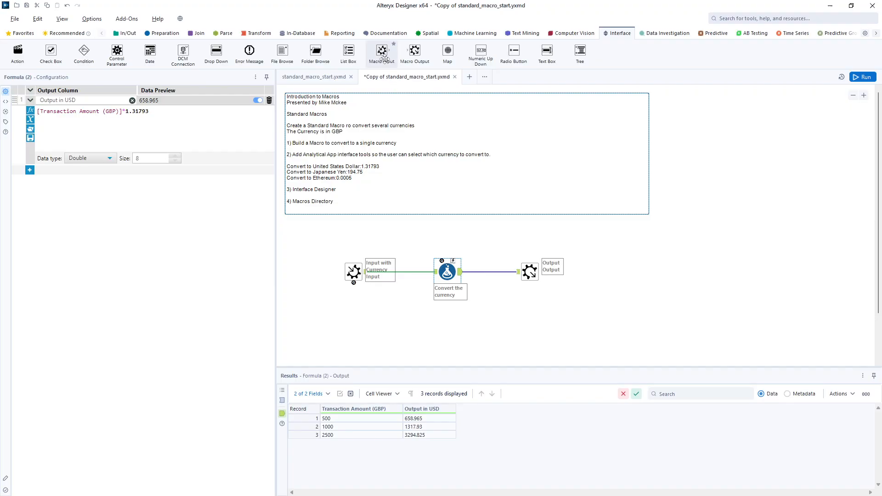
drag(382, 51, 354, 233)
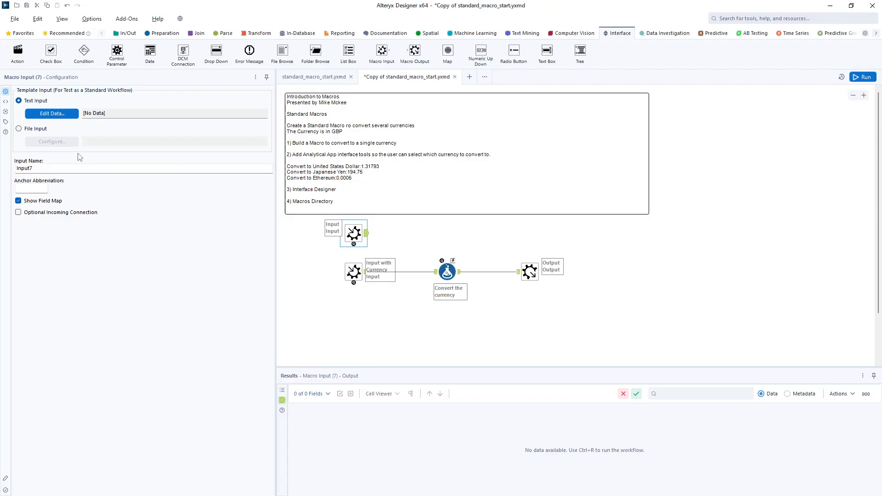
right_click(353, 235)
click(372, 264)
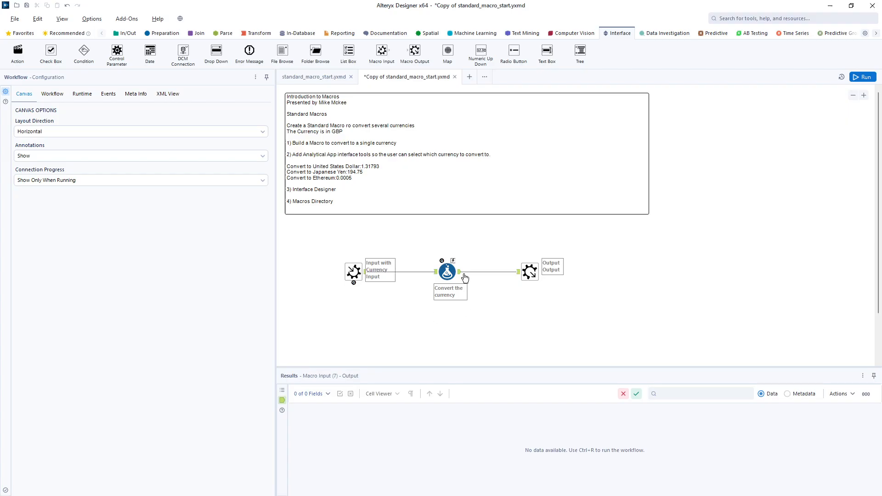
Save the copy as the macro Currency_Converter2.yxmc in the Alteryx Macro Training 1 - Standard Macro folder on New Volume (Y:).
click(357, 272)
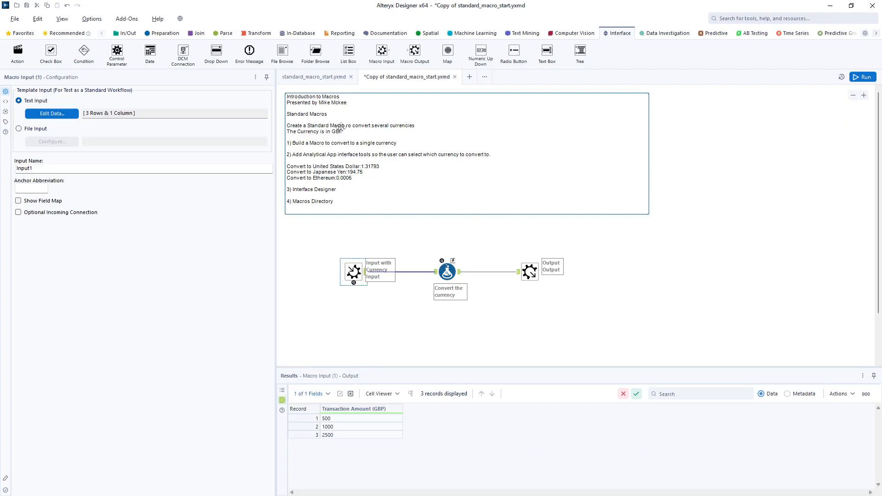
click(13, 21)
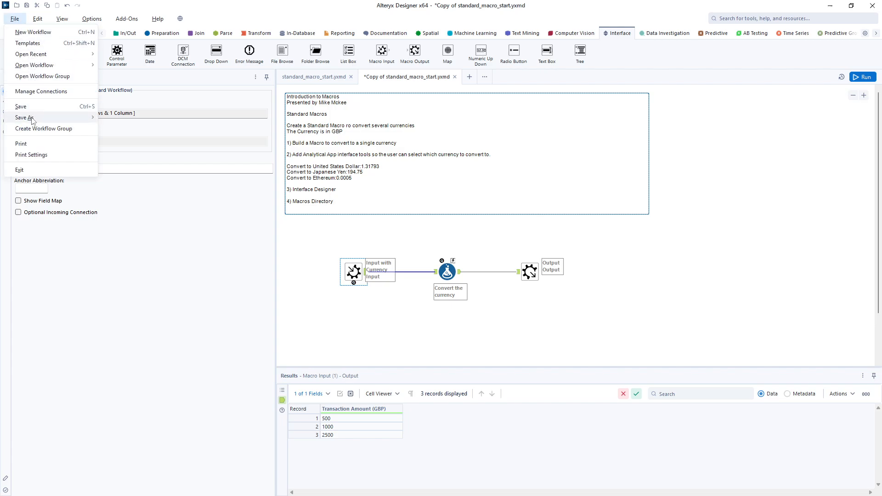
mouse_move(32, 120)
click(120, 121)
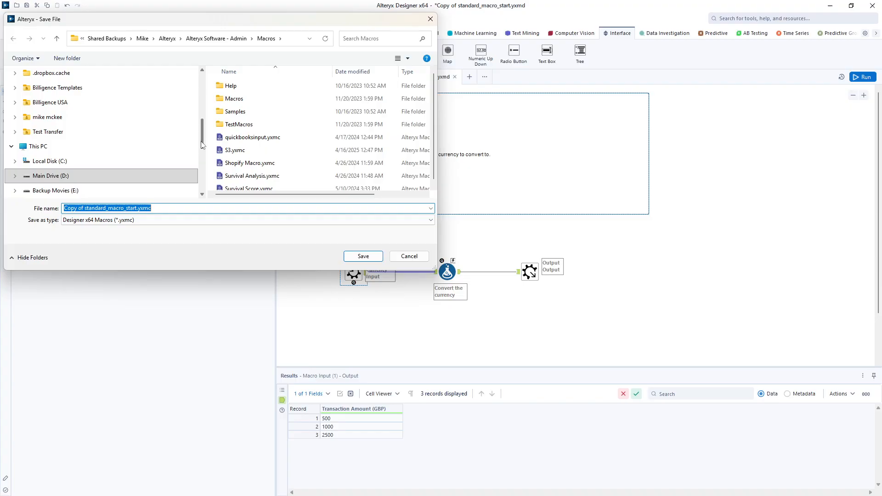
drag(203, 145, 204, 162)
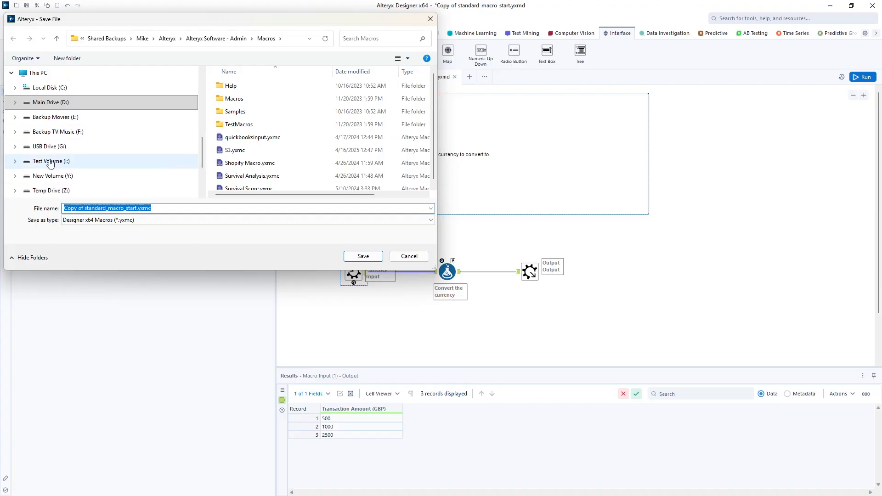
click(49, 176)
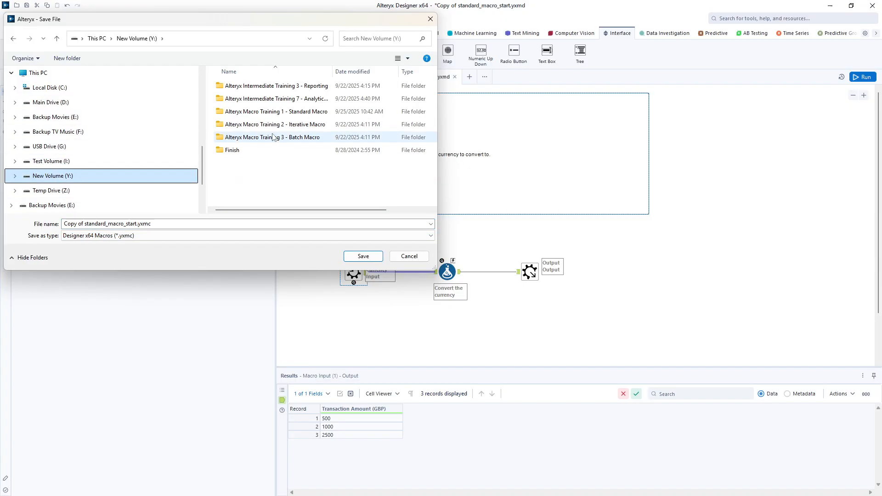
double_click(269, 112)
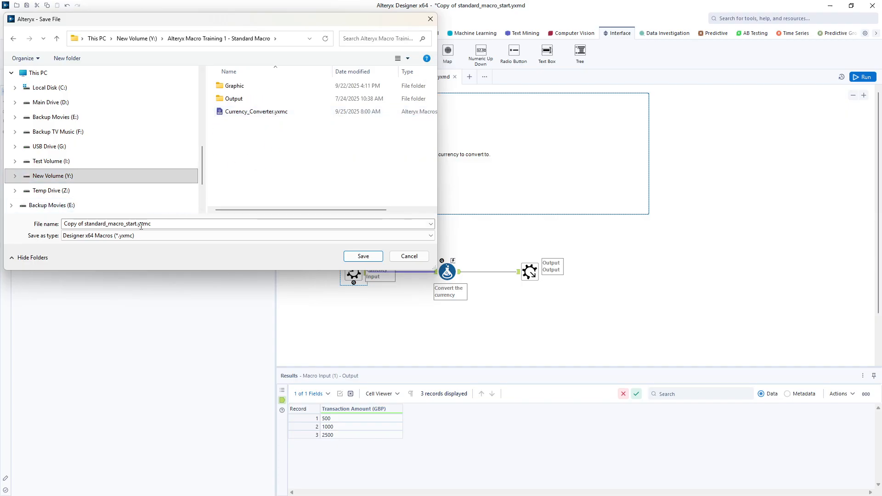
click(235, 114)
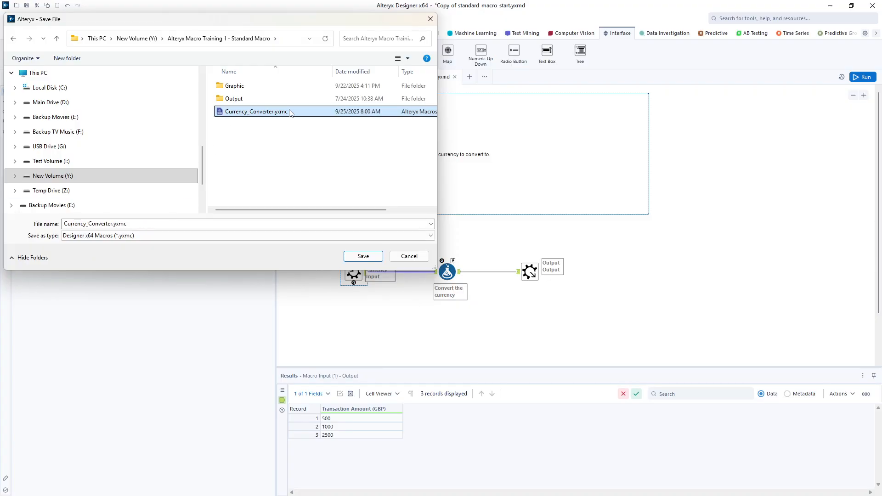
click(113, 223)
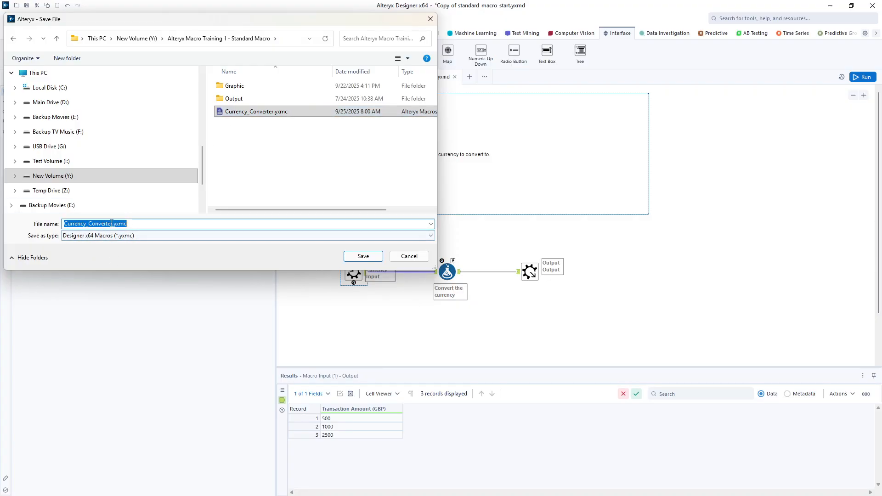
text(2)
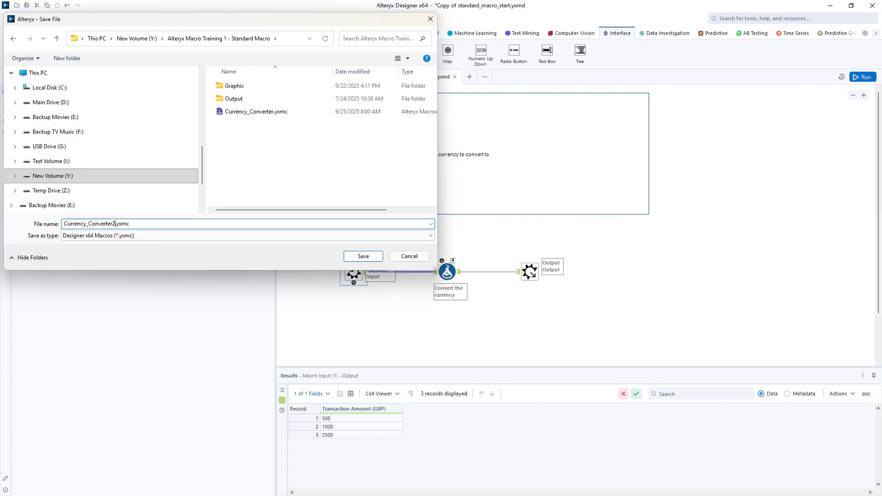
click(361, 256)
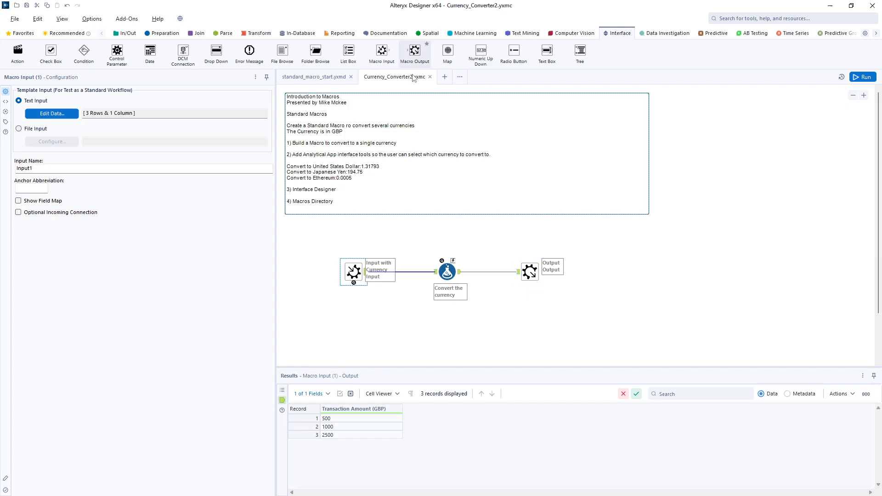
Insert the Currency_Converter2 macro into standard_macro_start.yxmd and place it below the Formula tool.
click(316, 78)
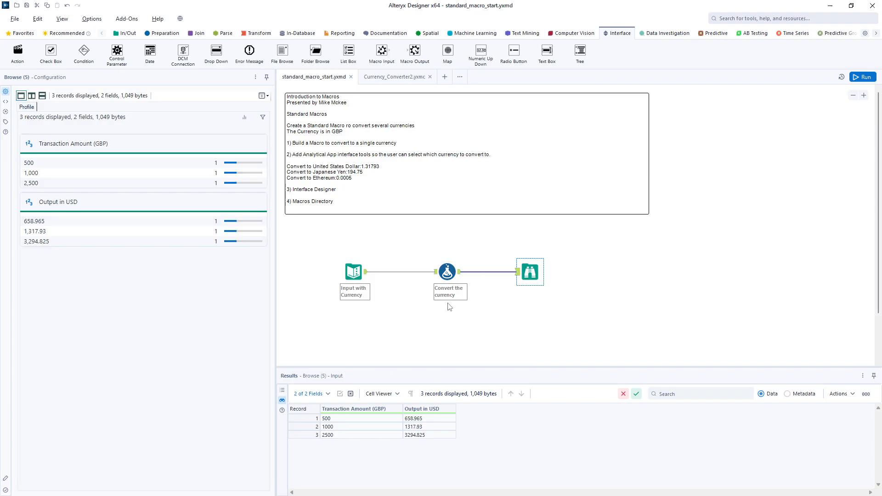
scroll(445, 306, down, 1)
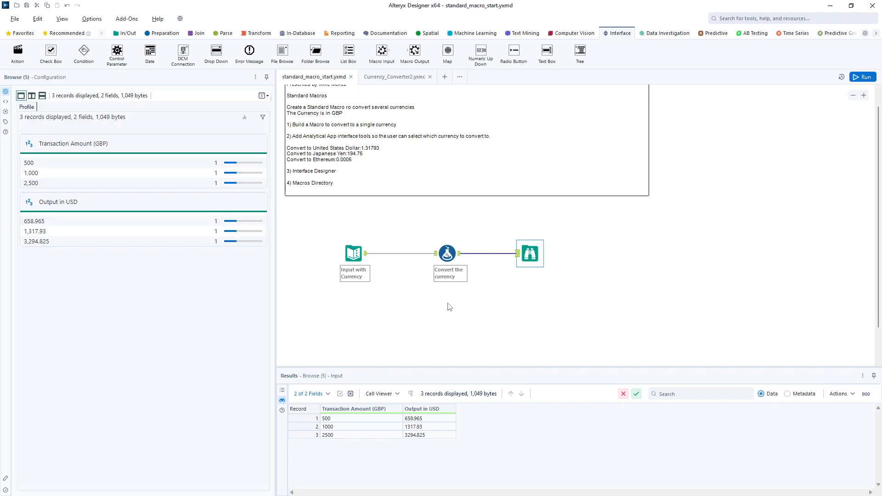
right_click(408, 293)
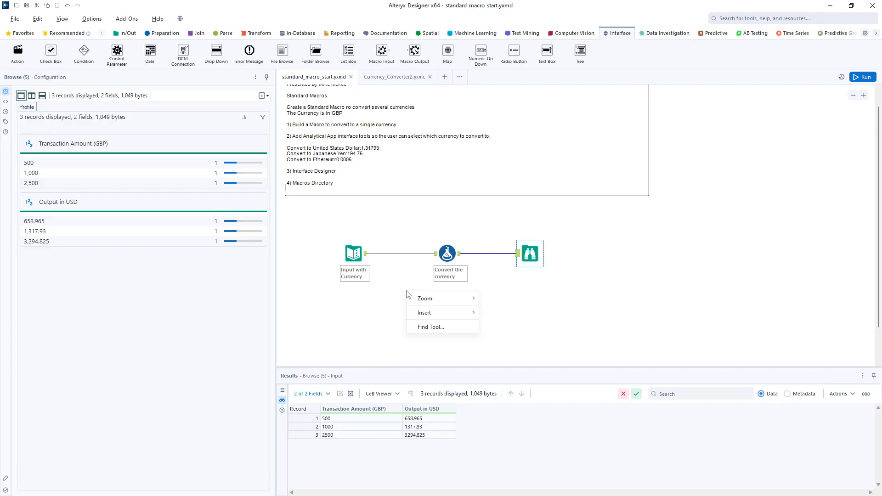
click(431, 327)
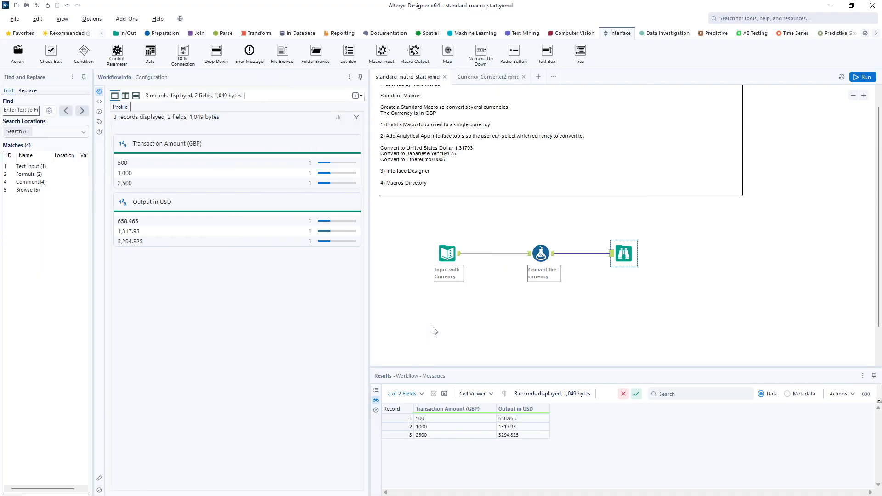
right_click(432, 306)
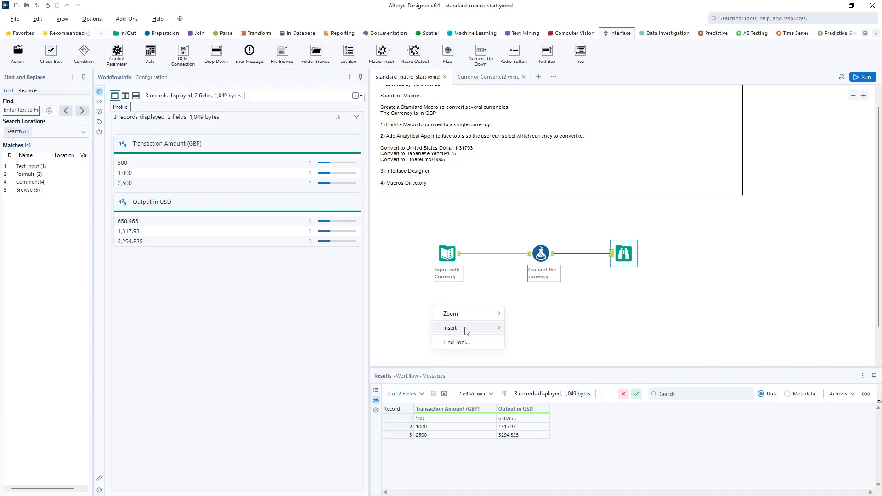
mouse_move(465, 330)
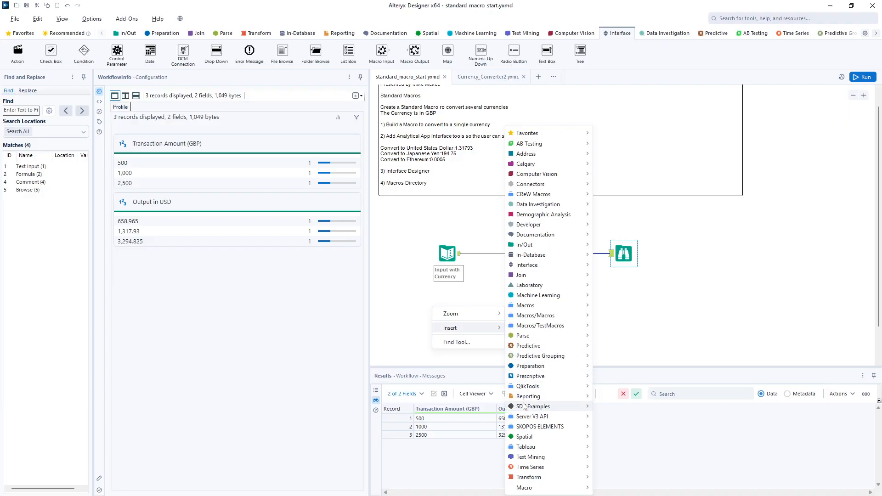
mouse_move(531, 490)
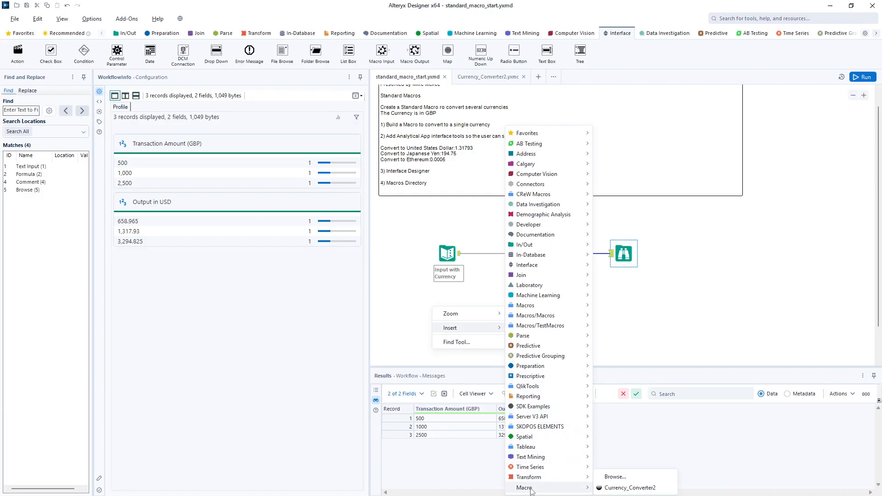
click(628, 488)
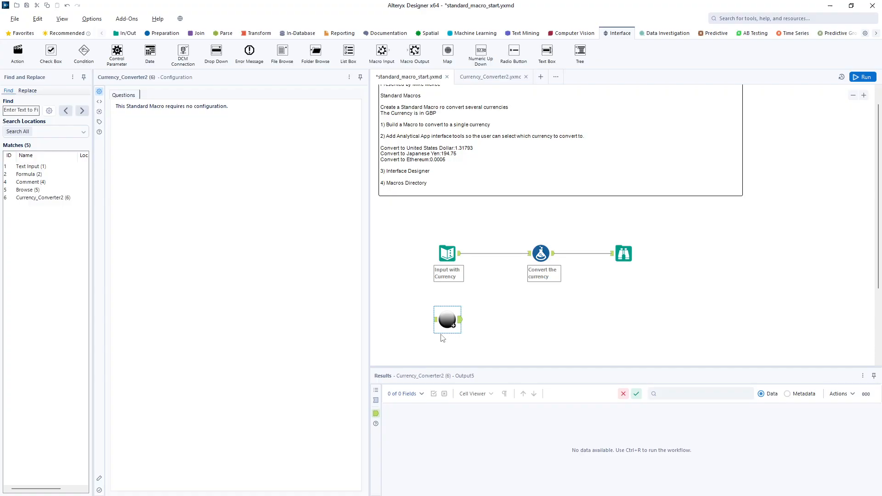
drag(461, 324, 550, 313)
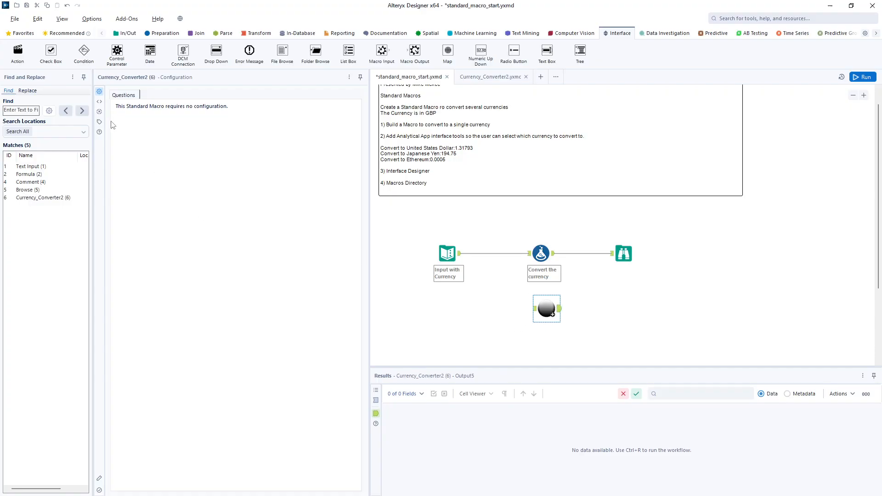
Hide the Find and Replace pane and connect the Text Input tool's output to the Currency_Converter2 macro.
click(72, 76)
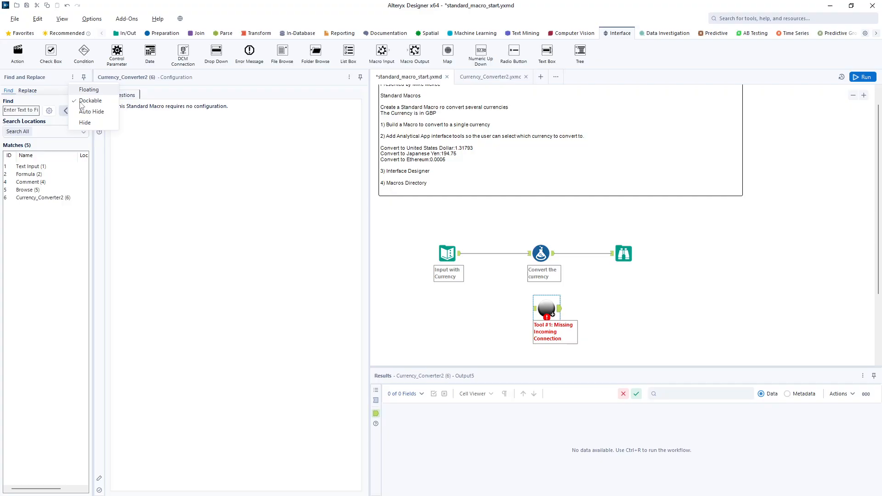
click(85, 124)
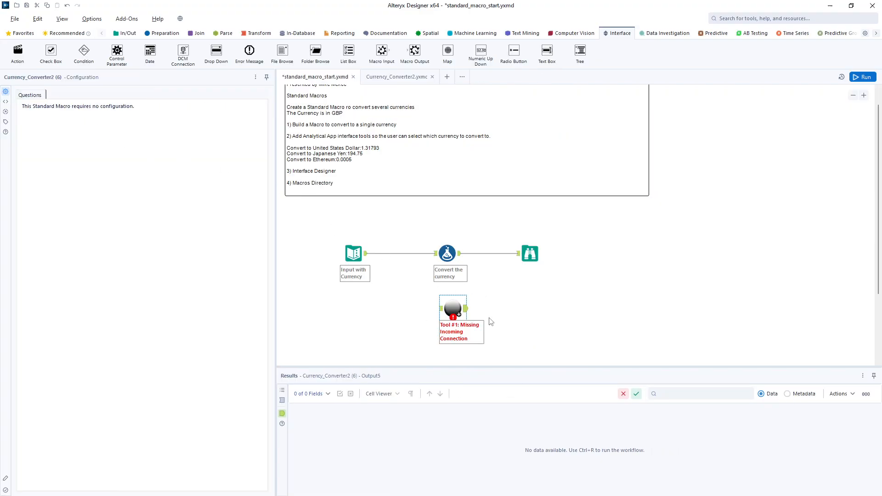
drag(366, 254, 450, 309)
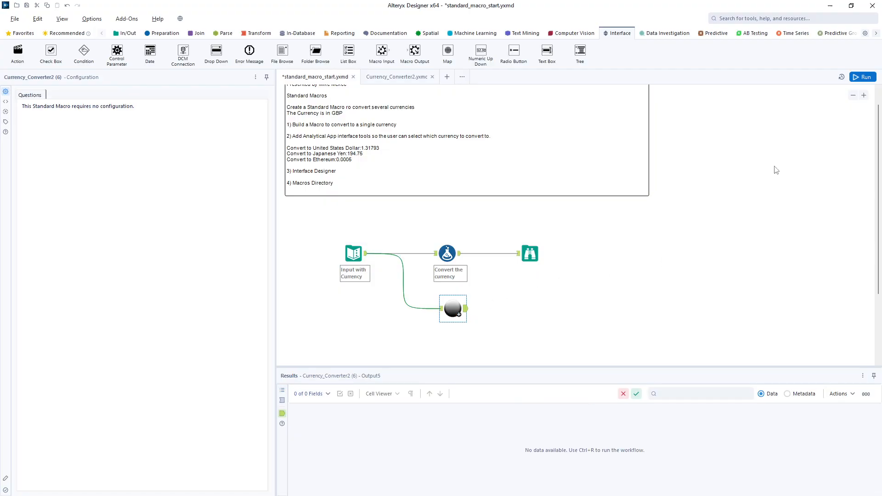
Run the workflow, compare the macro's output with the Formula tool's, and align the macro directly under the Formula tool.
click(858, 77)
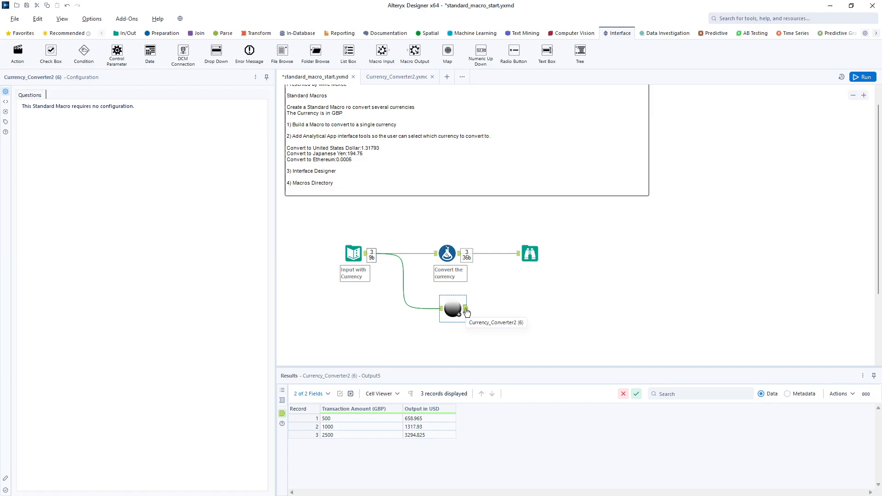
click(458, 261)
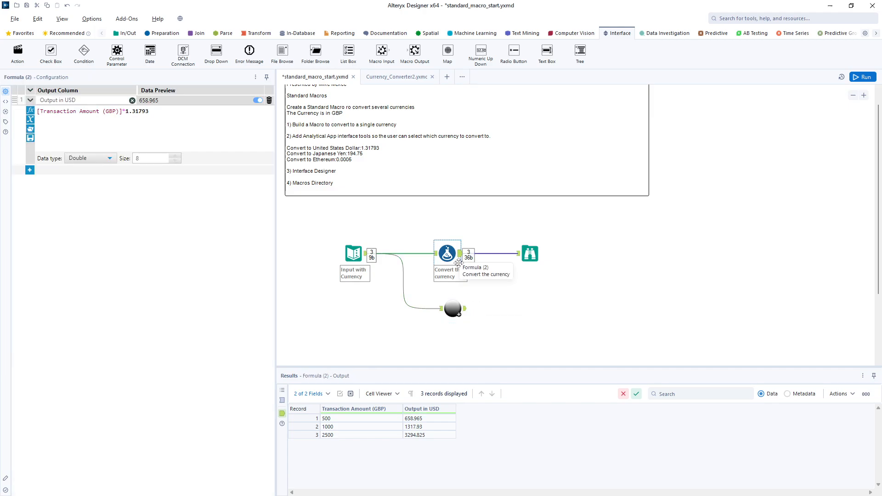
click(463, 310)
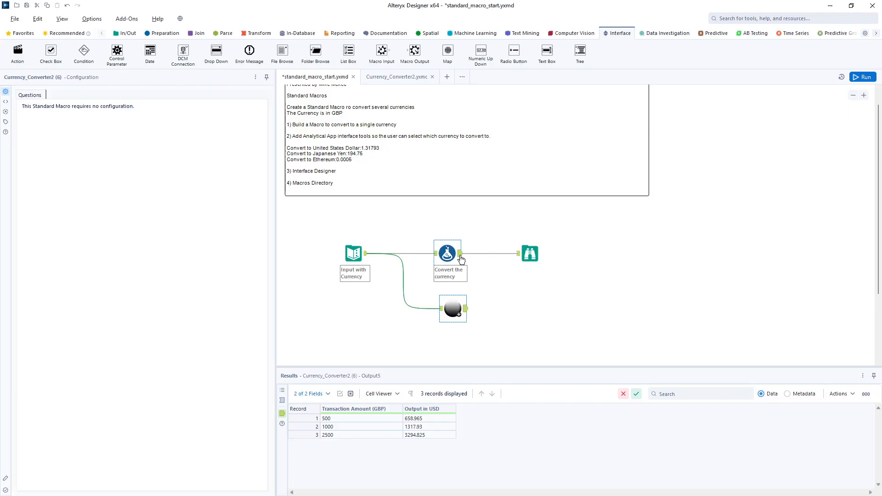
click(461, 260)
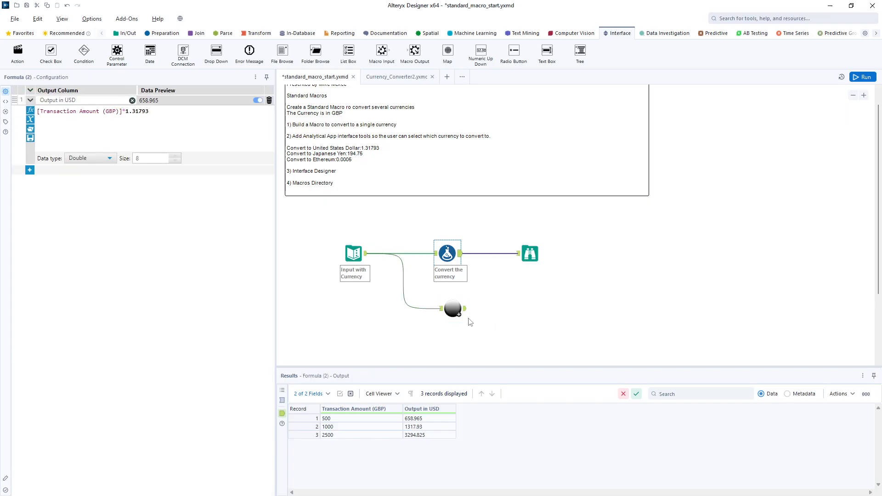
drag(466, 318, 460, 318)
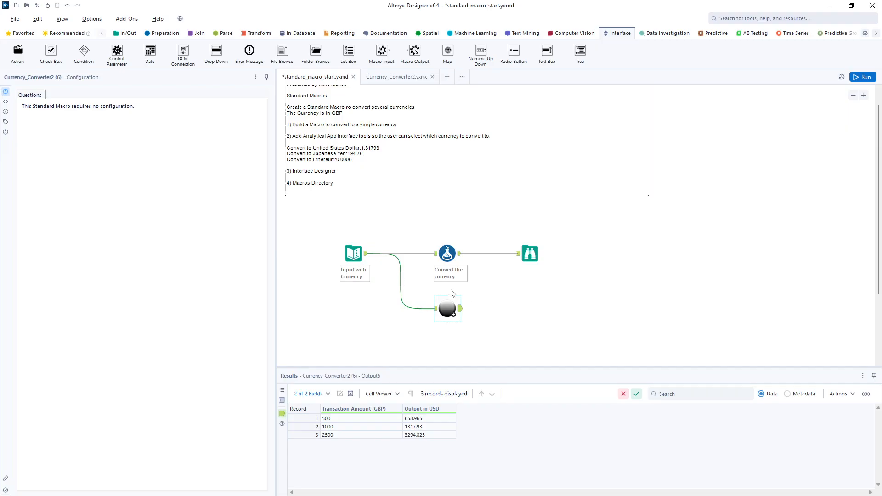
In Currency_Converter2.yxmc, set the anchor abbreviation to I for the Macro Input and O for the Macro Output, and save.
click(395, 78)
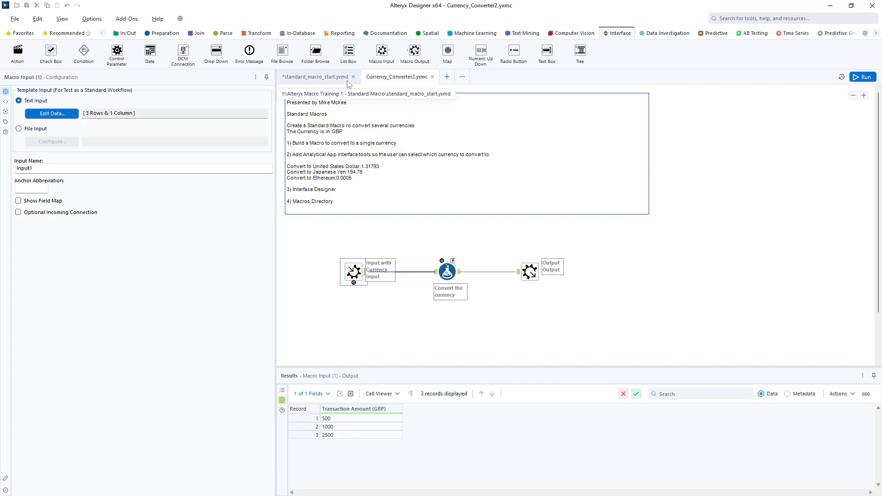
click(320, 78)
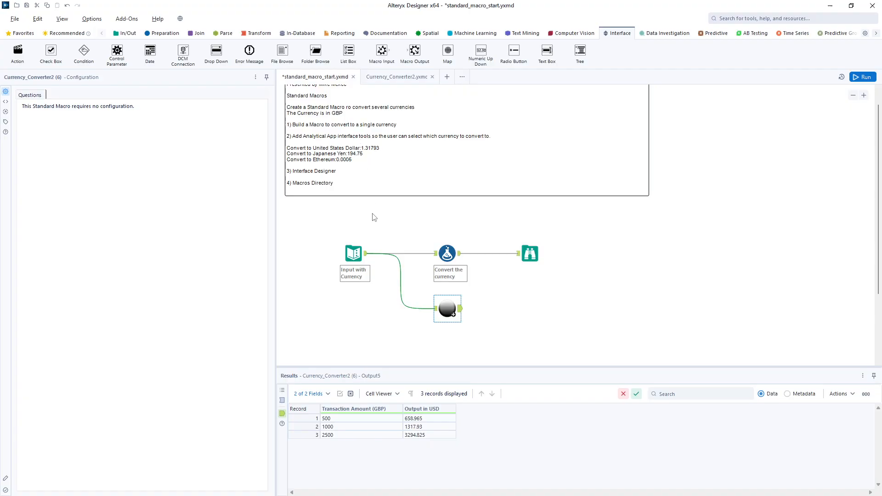
click(398, 78)
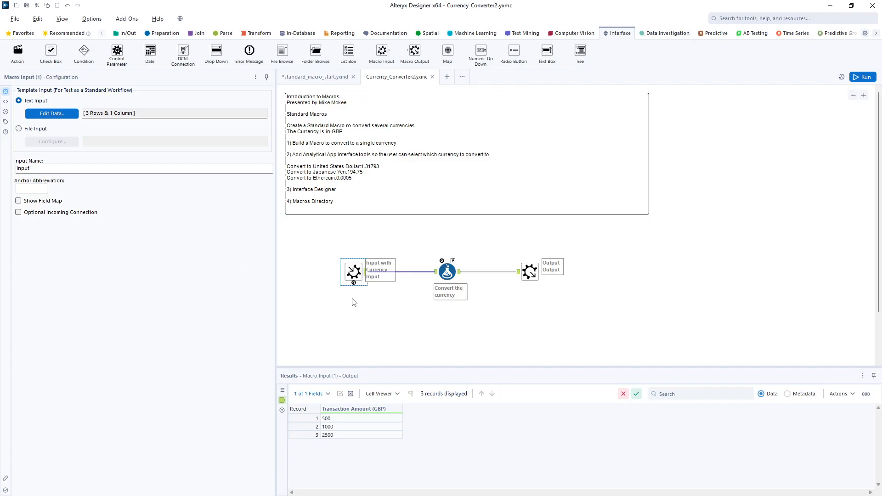
click(35, 186)
click(533, 273)
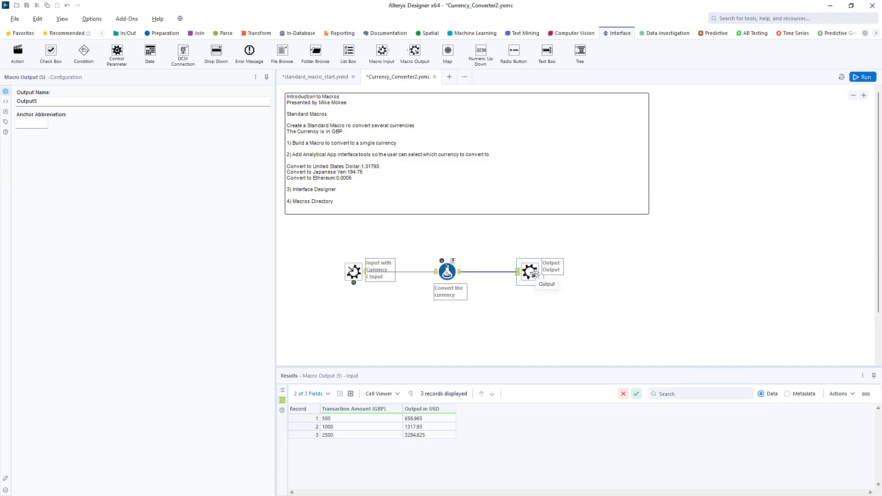
click(24, 122)
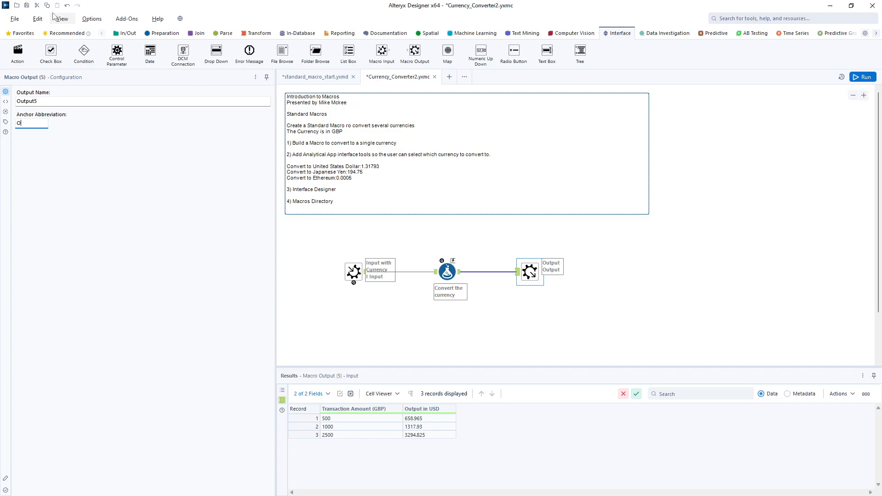
click(27, 5)
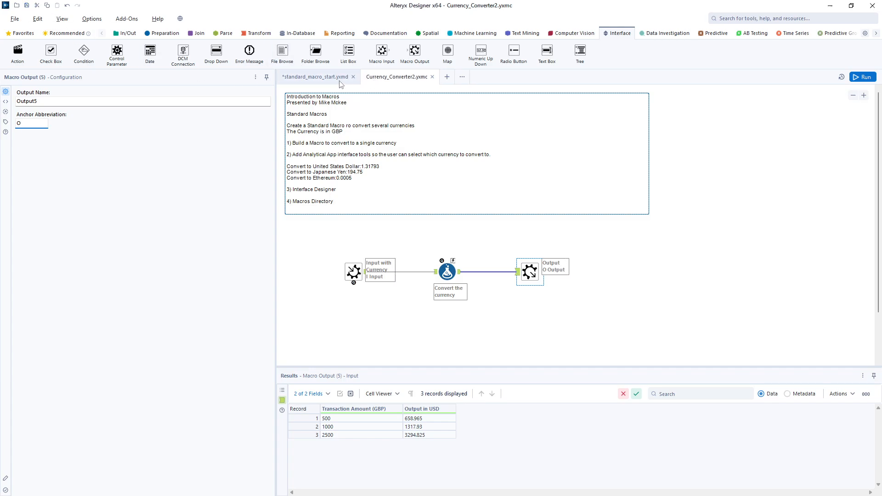
Acknowledge the macro refresh in standard_macro_start.yxmd and compare the macro's anchor labels with the Macro Input's abbreviation.
click(311, 78)
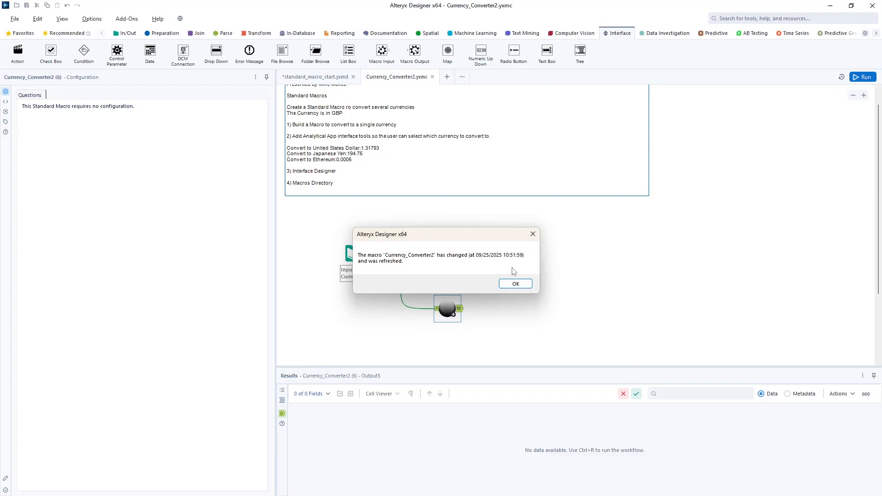
click(515, 284)
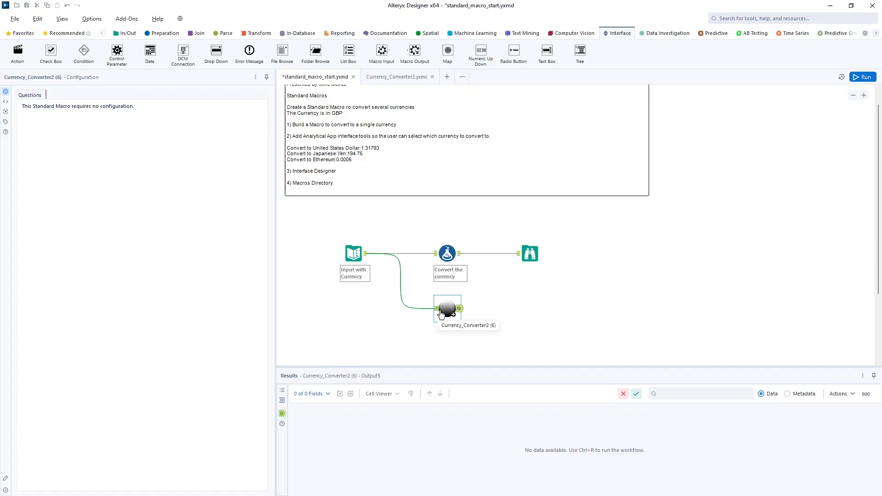
click(404, 79)
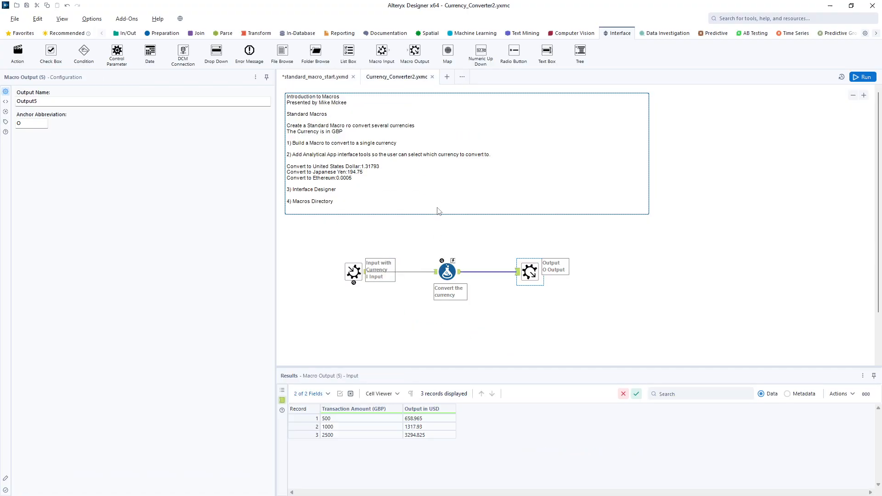
click(362, 279)
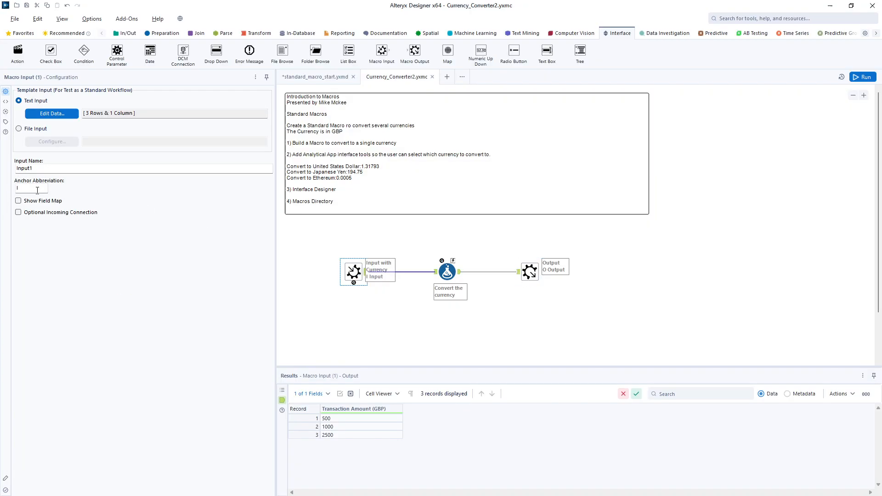
click(325, 79)
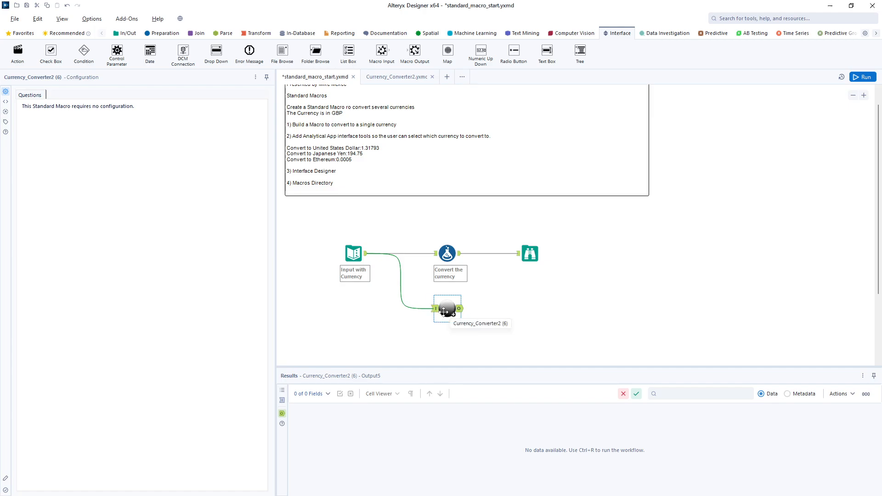
Add a second Macro Output to Currency_Converter2.yxmc, connected to the Formula tool with anchor abbreviation L, and save.
click(405, 79)
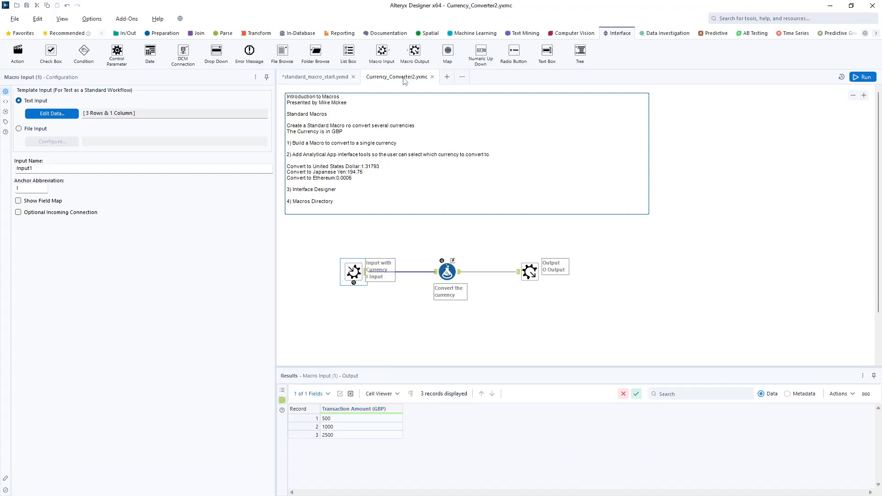
drag(415, 52, 536, 305)
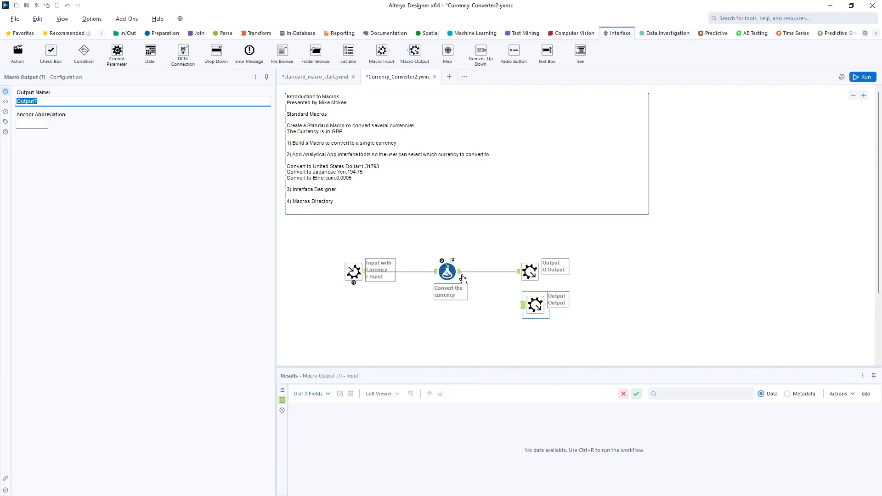
drag(462, 276, 529, 306)
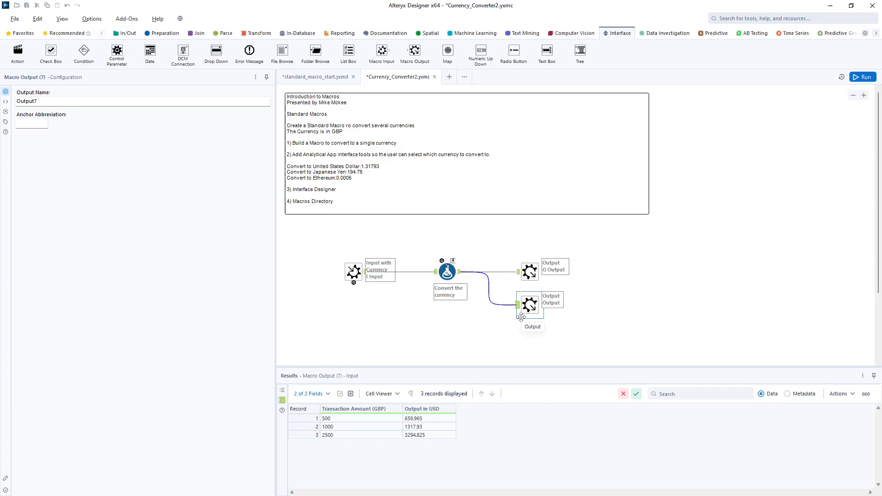
click(30, 125)
click(27, 6)
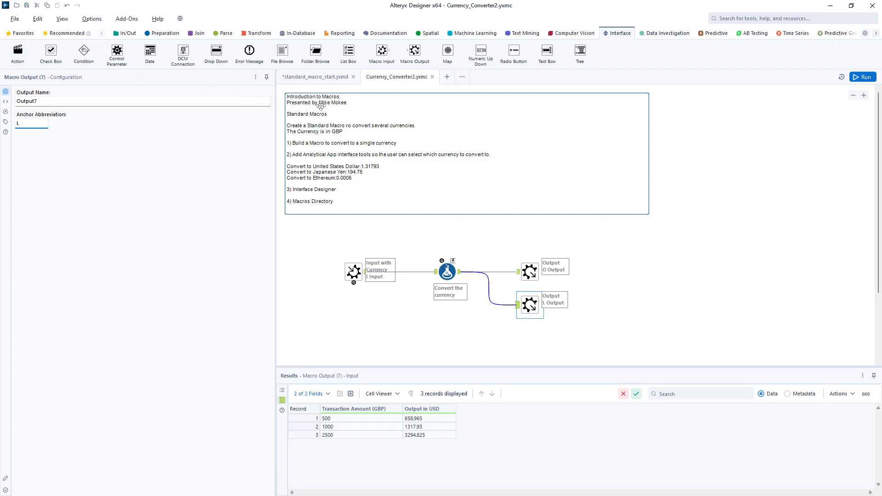
Acknowledge the macro refresh in standard_macro_start.yxmd, check the macro's output anchors, and return to Currency_Converter2.yxmc.
click(323, 81)
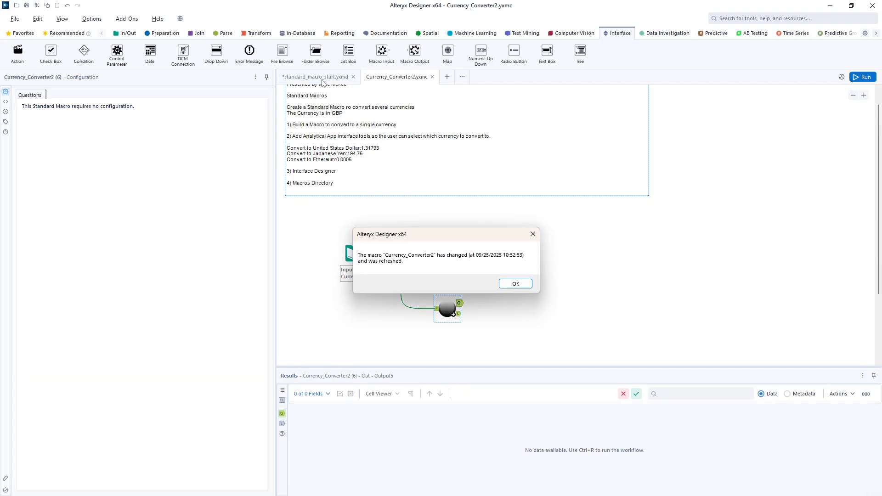
click(518, 287)
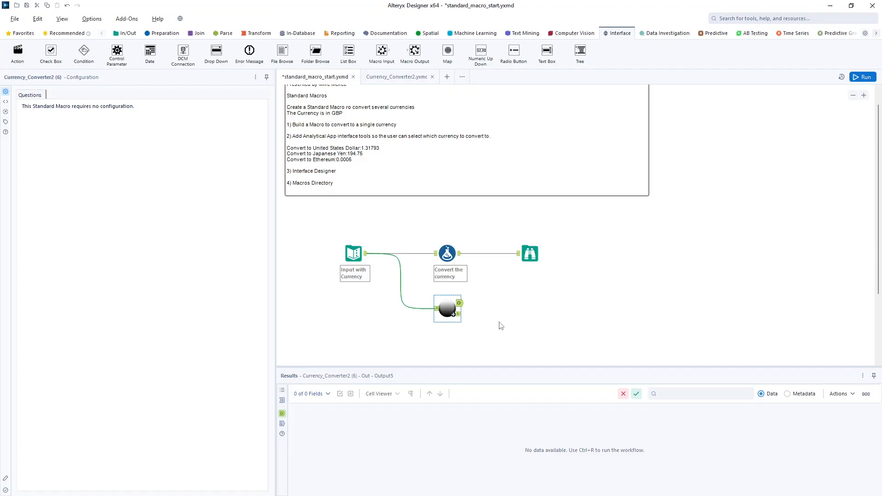
click(397, 77)
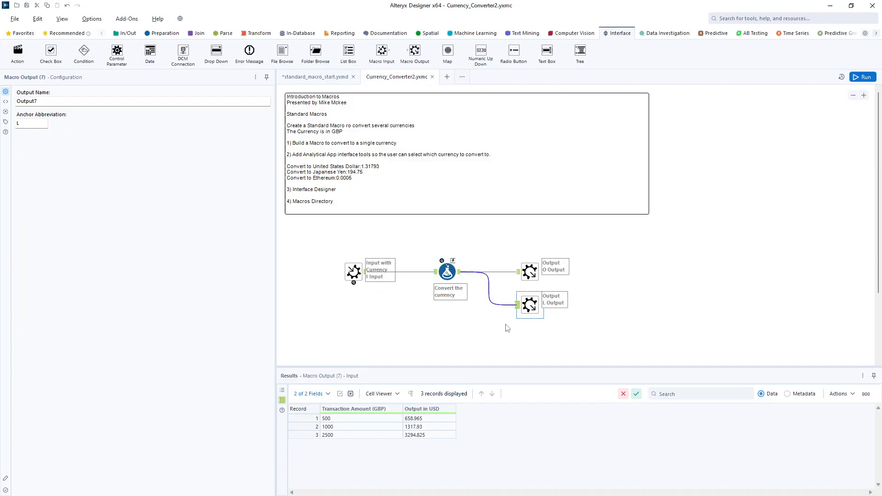
Delete the second Macro Output with anchor abbreviation L from Currency_Converter2.yxmc and save the macro.
right_click(529, 308)
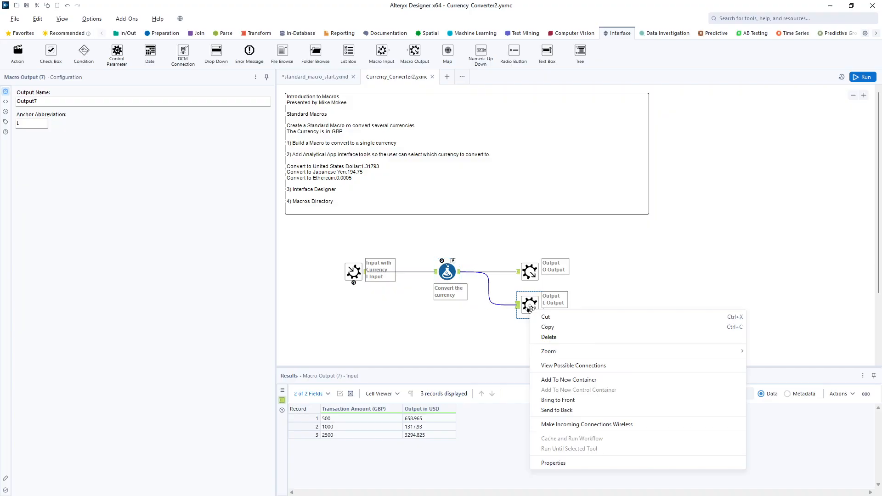
click(548, 337)
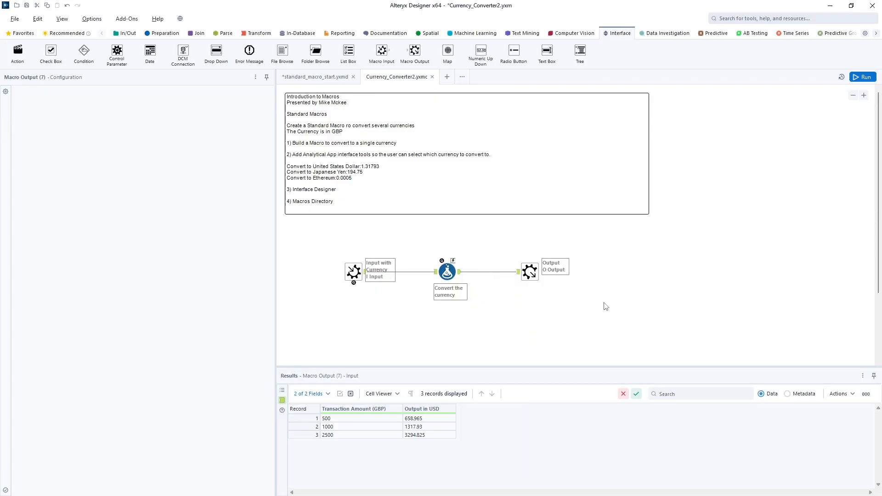
click(27, 5)
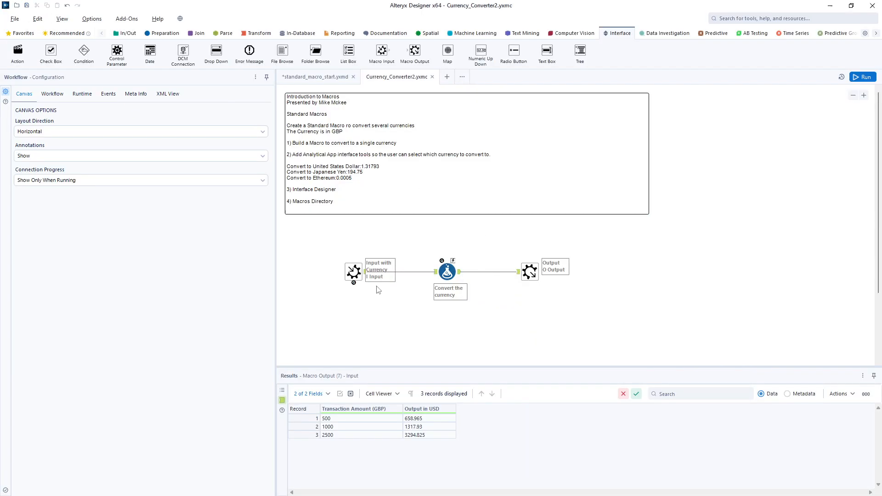
Review the Macro Input and Formula configurations, enable Show Field Map on the Macro Input, and save.
click(353, 272)
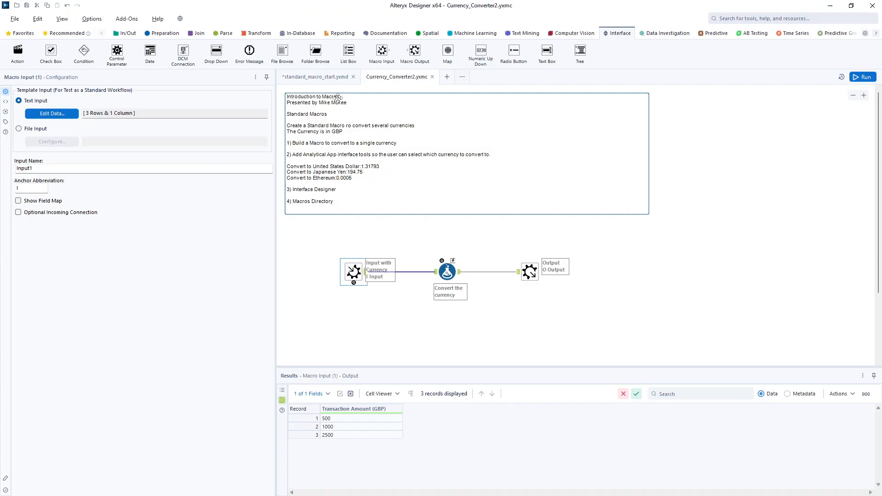
click(446, 272)
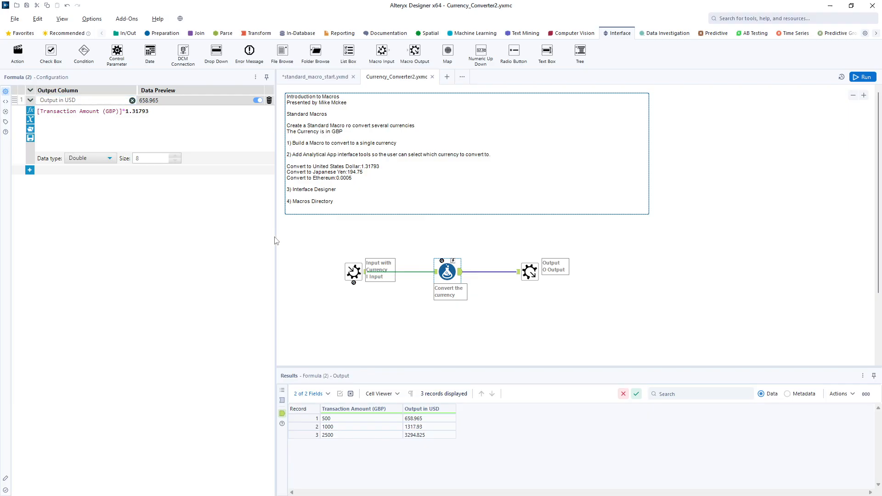
click(354, 272)
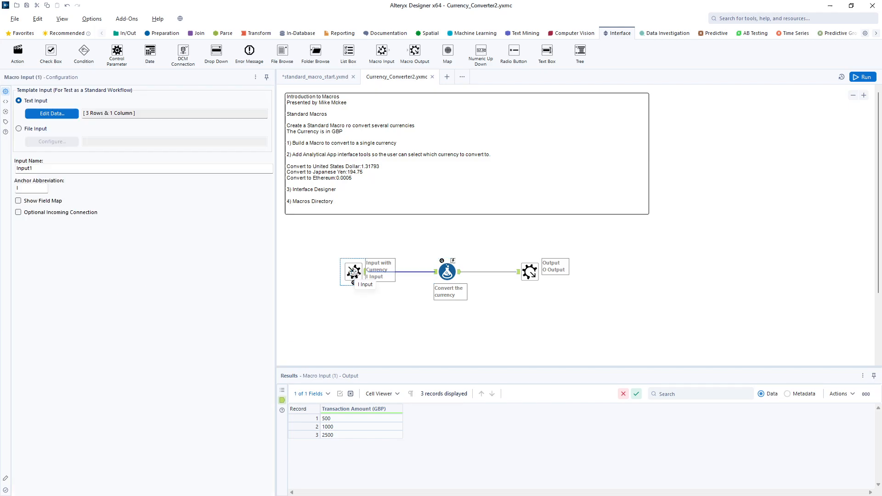
click(18, 201)
Acknowledge the macro refresh in standard_macro_start.yxmd and map the macro's Choose Field question to Transaction Amount (GBP).
click(315, 76)
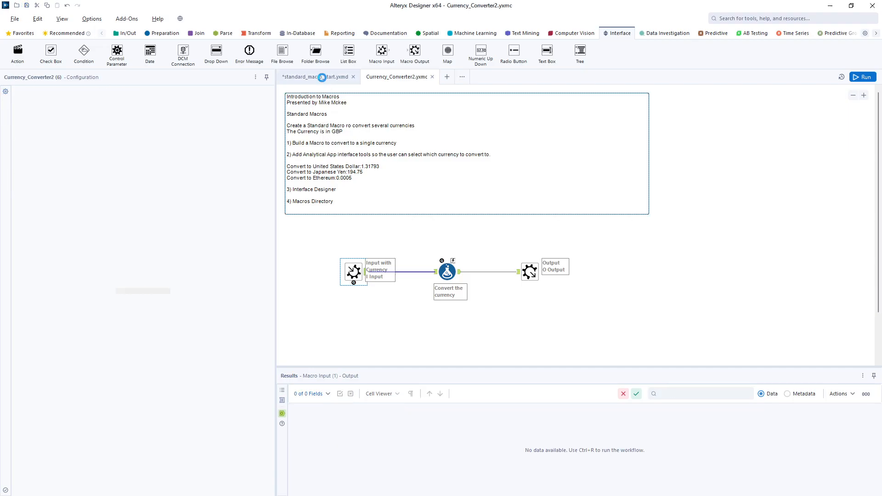
click(505, 284)
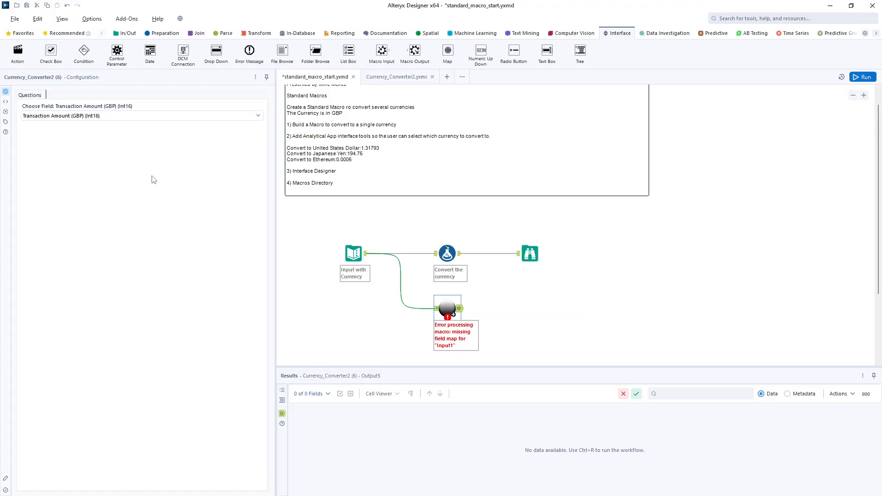
click(259, 117)
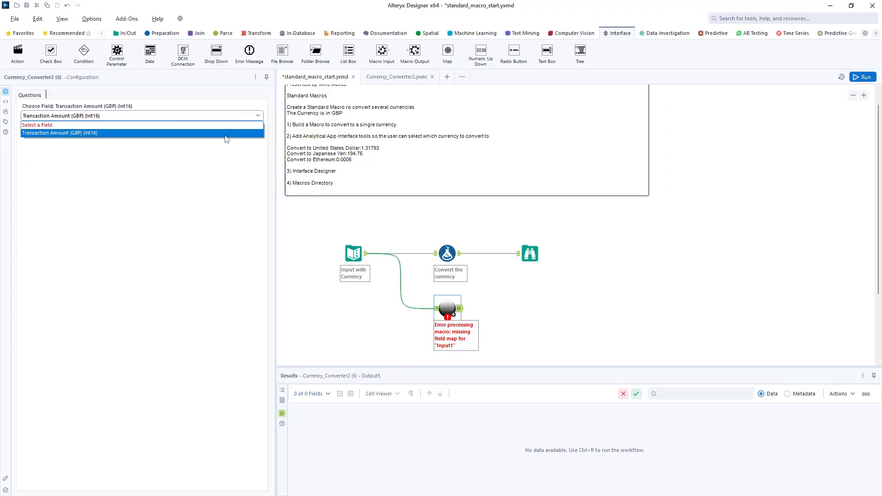
click(106, 134)
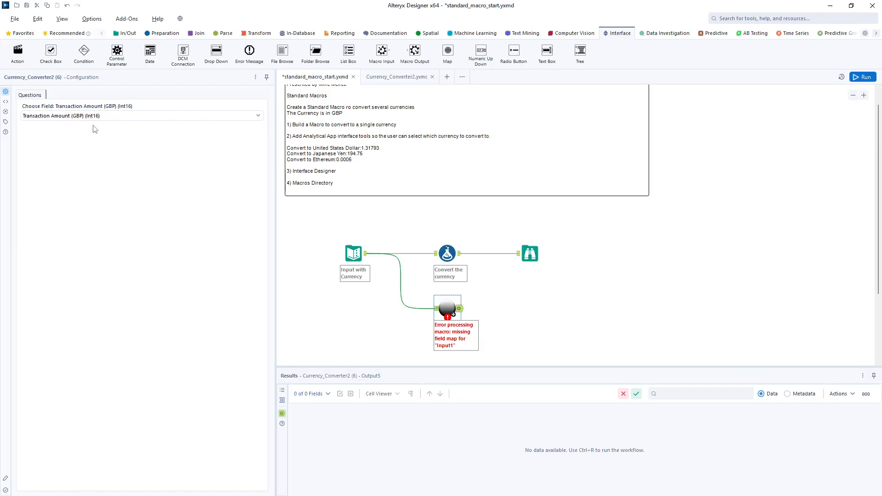
Copy the Text Input tool labelled Input with Currency and paste it below the original, beside the macro.
click(356, 259)
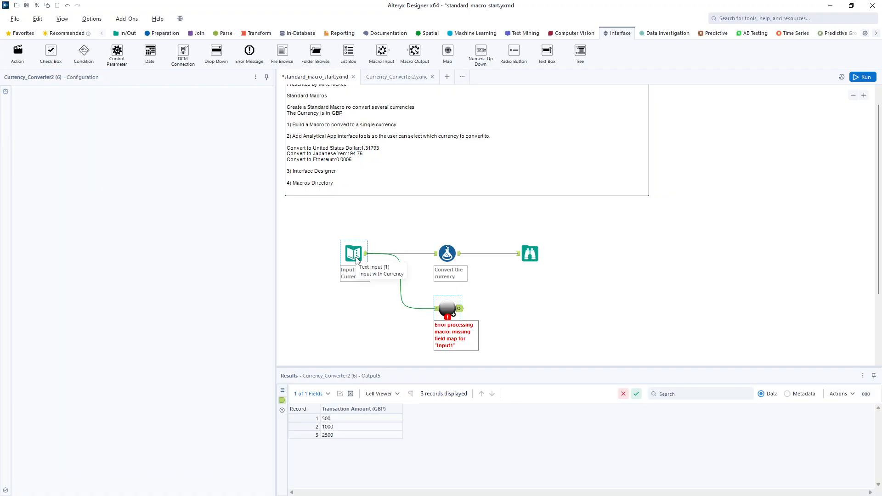
right_click(358, 260)
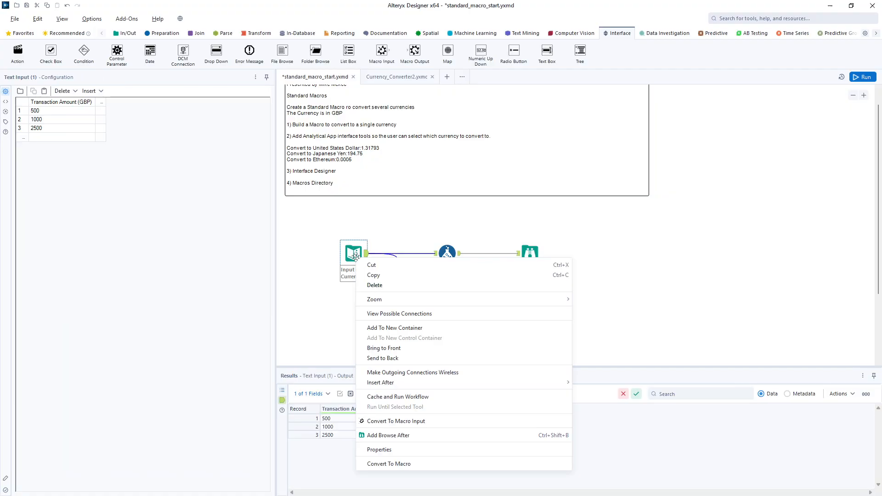
click(373, 278)
right_click(356, 308)
click(367, 312)
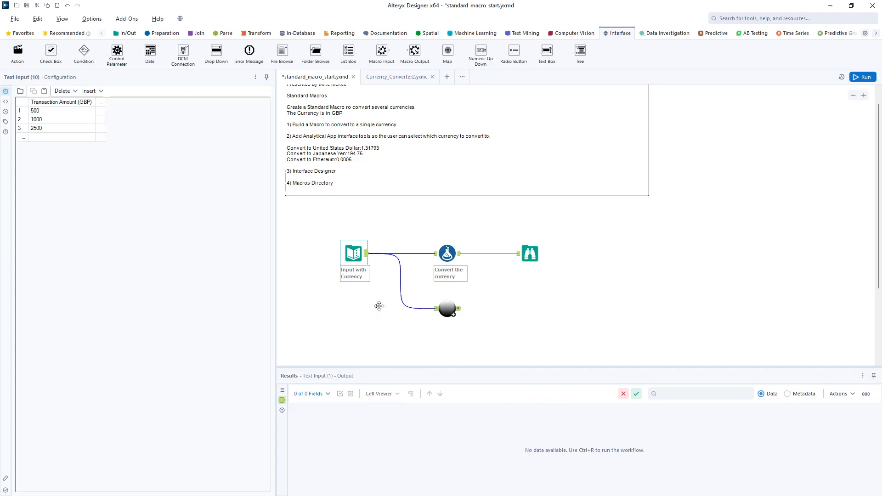
Remove the original Text Input's connection to the macro and connect the copied Text Input to the macro instead.
click(399, 282)
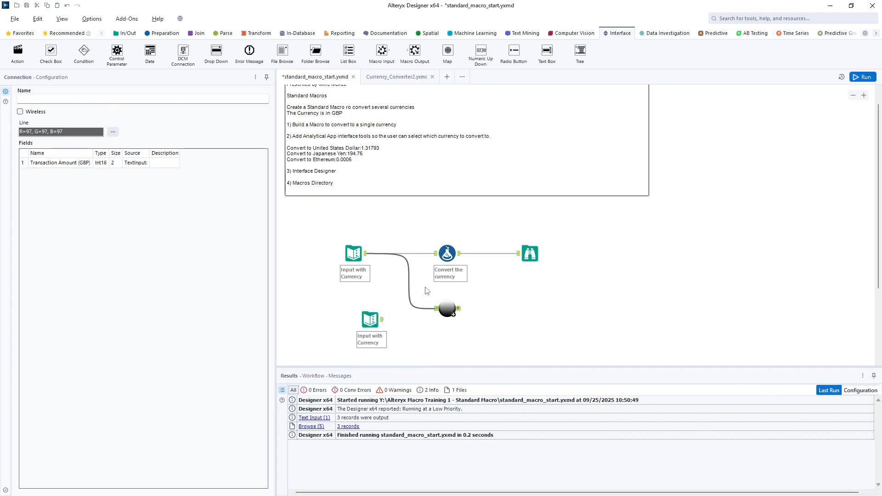
key(Delete)
drag(382, 319, 444, 319)
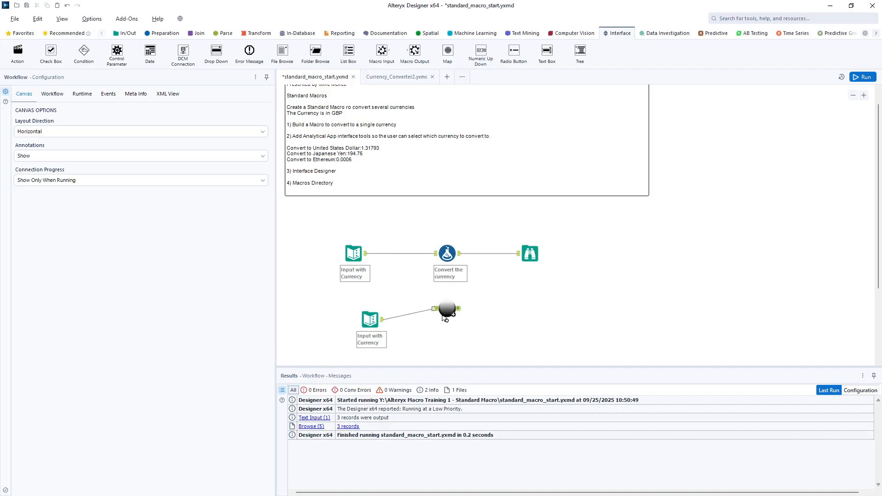
Rename the copied Text Input's Transaction Amount (GBP) column as Test.
click(370, 319)
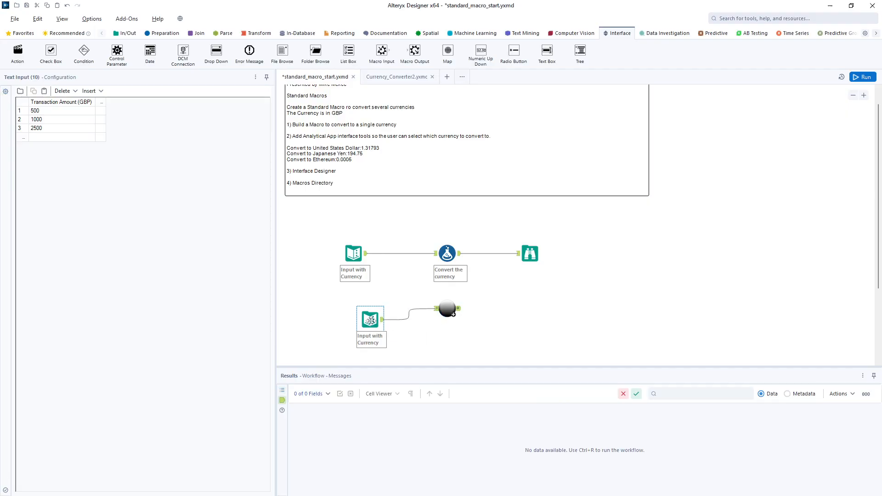
double_click(58, 103)
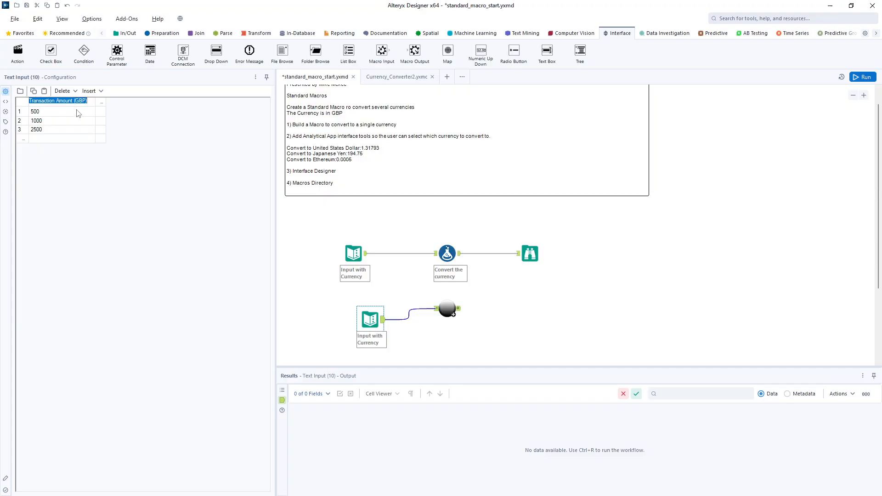
text(Test)
click(567, 307)
key(ctrl+r)
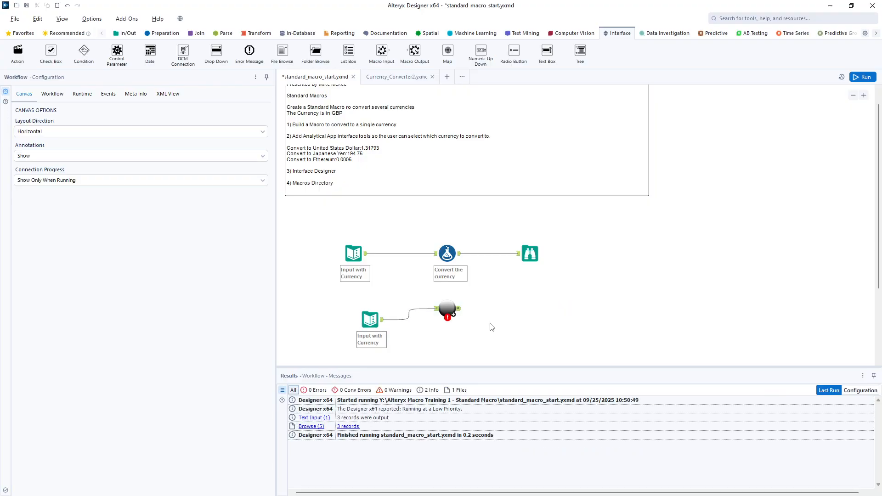
Map the macro's Transaction Amount (GBP) question to the Test field and run the workflow.
click(447, 308)
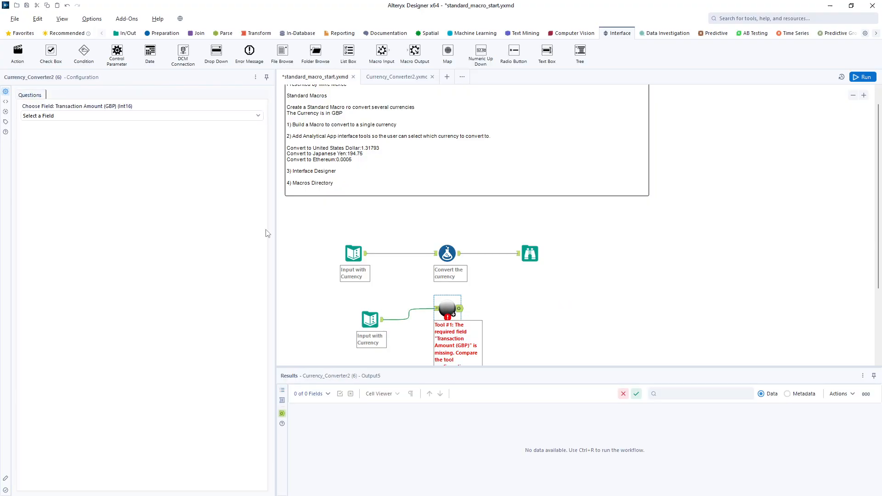
click(66, 116)
click(58, 135)
click(863, 76)
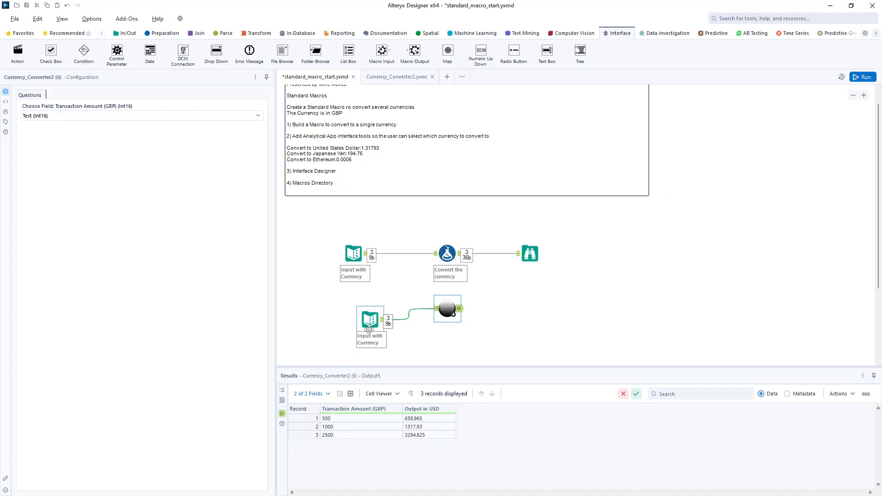
Line up the copied Text Input horizontally with the macro and check the macro's output records.
drag(369, 329, 363, 318)
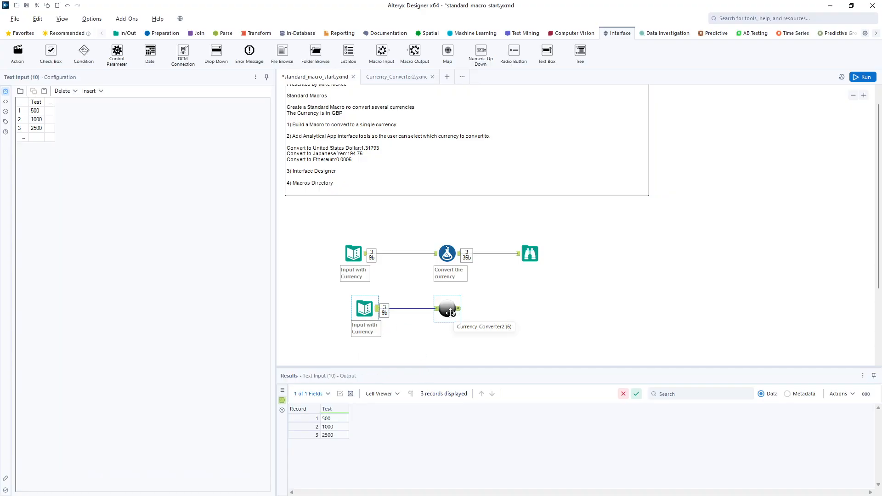
click(450, 313)
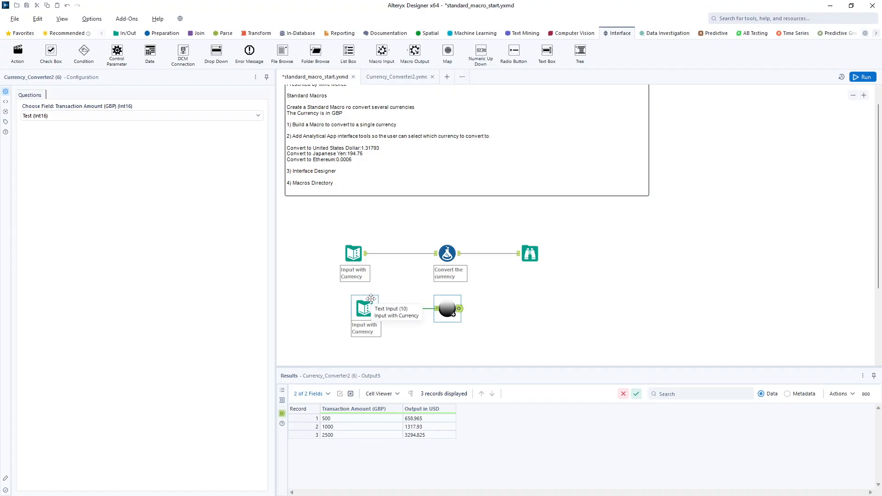
In Currency_Converter2.yxmc, enable Optional Incoming Connection on the Macro Input and save.
click(396, 77)
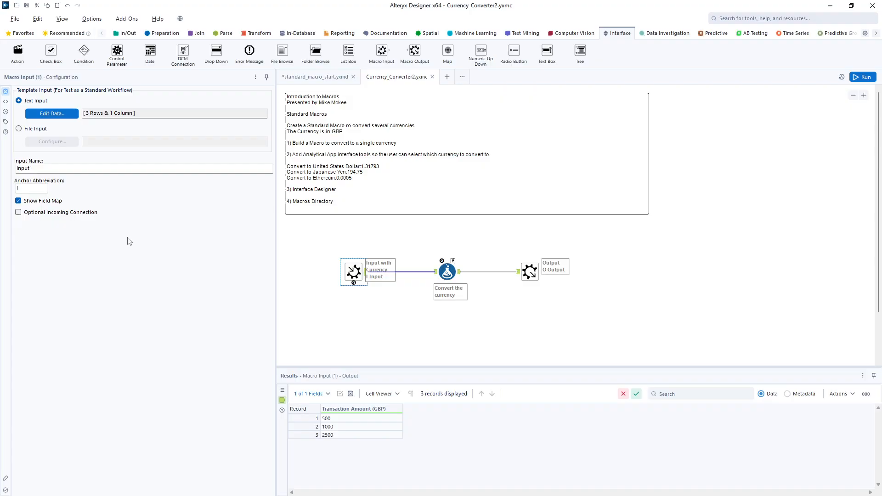
click(19, 212)
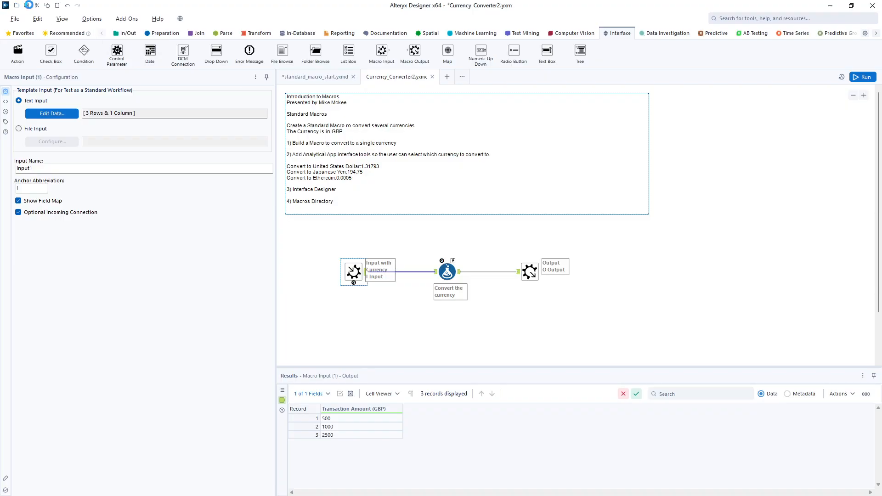
click(28, 5)
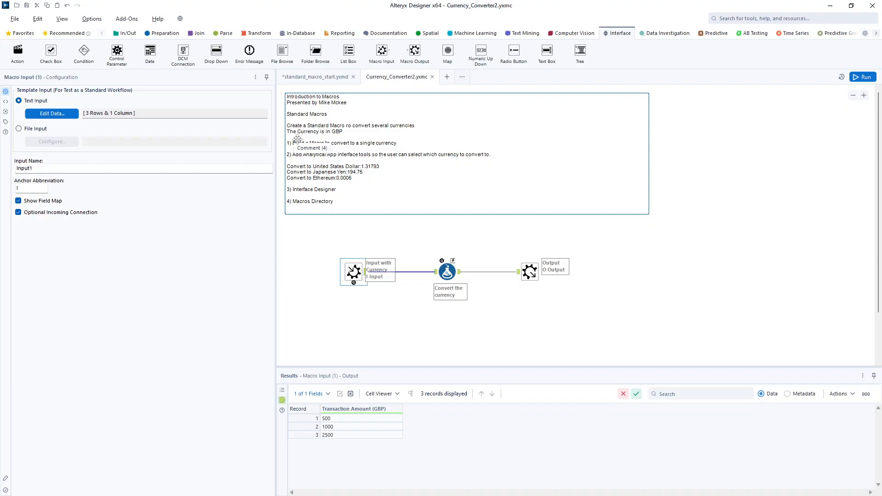
Acknowledge the macro refresh in standard_macro_start.yxmd and check how the macro's input anchor is drawn.
click(319, 77)
click(515, 284)
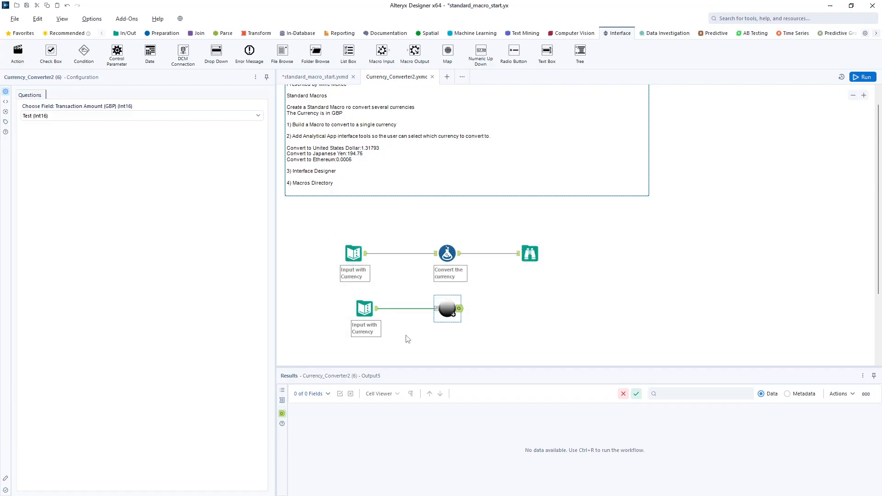
click(436, 332)
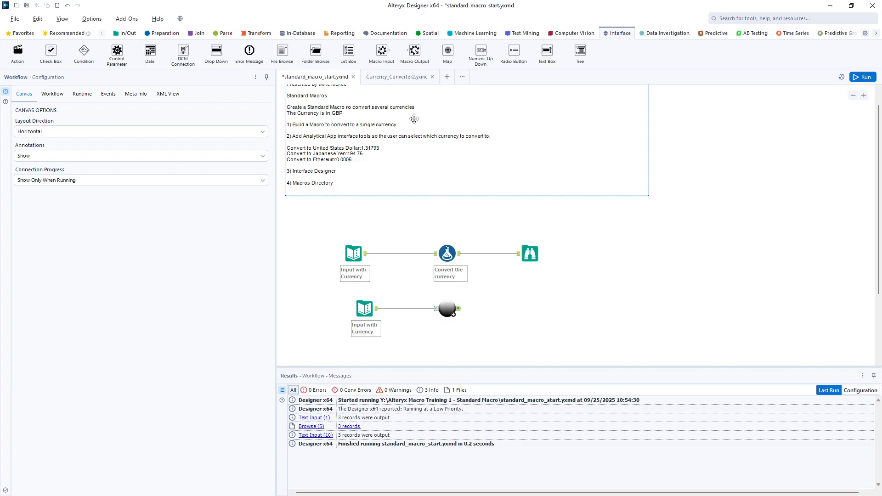
Show the Interface Designer for Currency_Converter2.yxmc and widen it to fit the whole question layout.
click(403, 78)
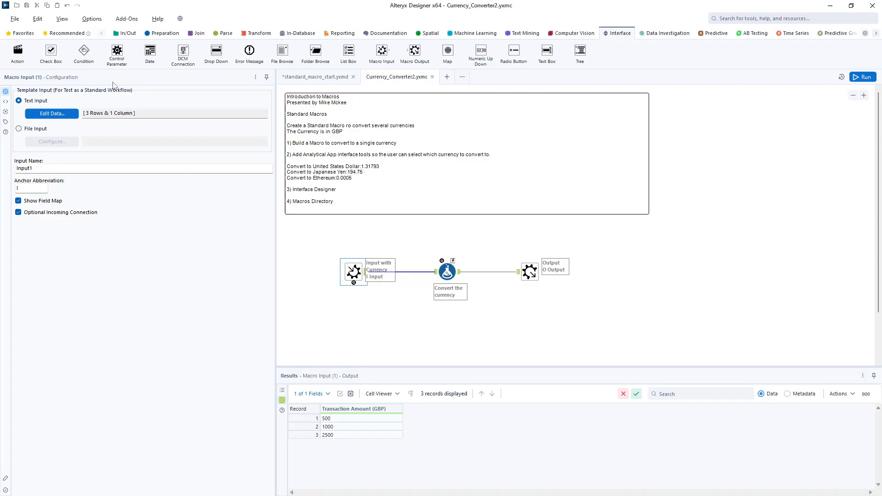
click(95, 20)
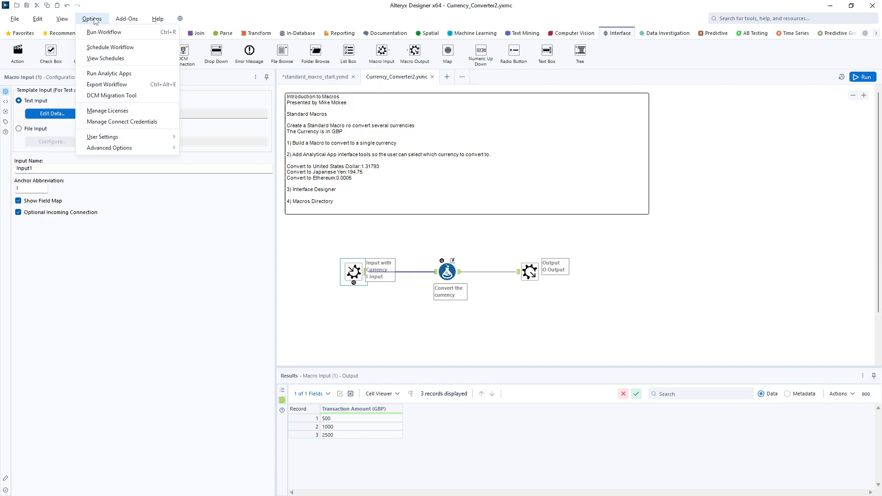
mouse_move(64, 18)
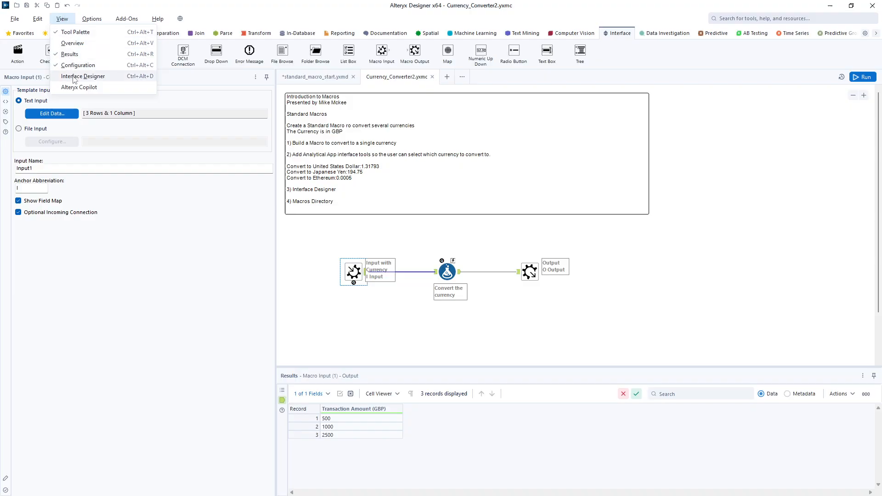
click(74, 77)
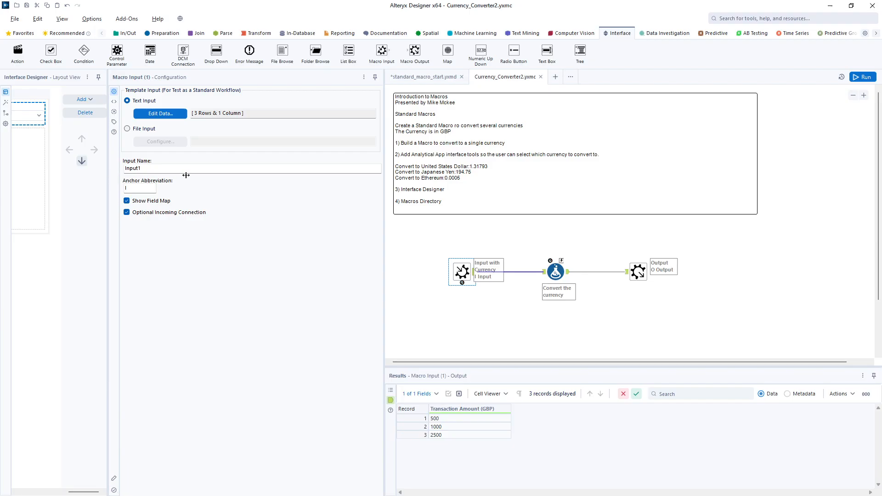
drag(186, 175, 224, 175)
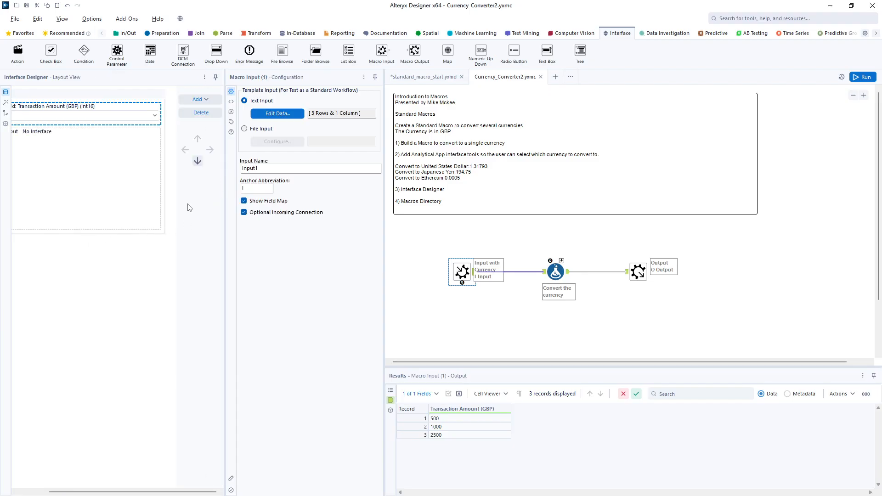
drag(224, 205, 324, 216)
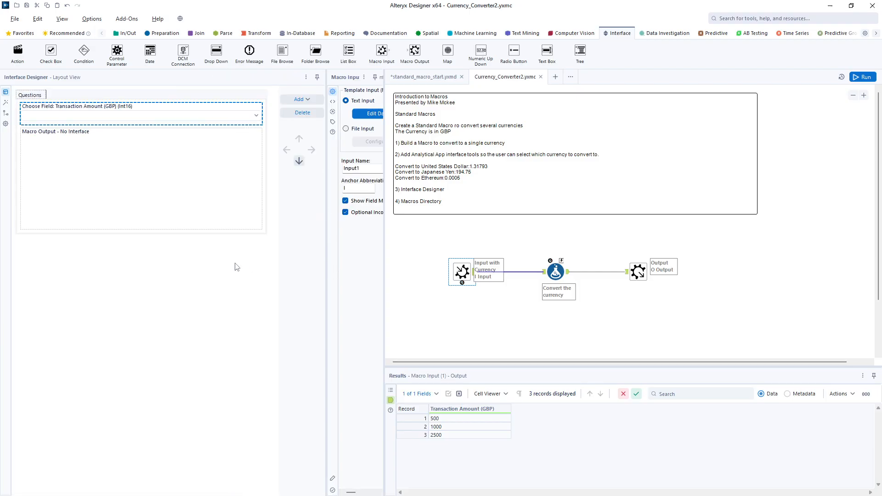
Select the Choose Field question for Transaction Amount (GBP) in the Interface Designer layout.
click(446, 327)
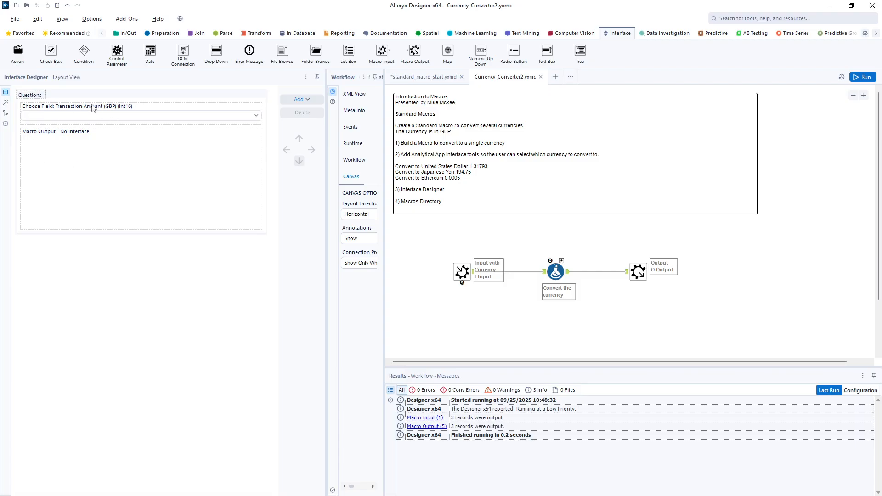
click(83, 116)
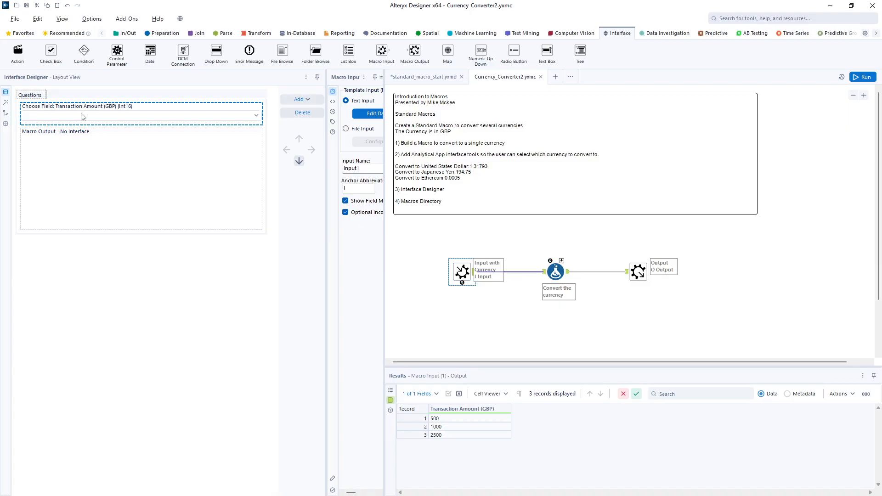
Show the macro's icon properties in the Interface Designer and check the icon of the macro tool in standard_macro_start.yxmd.
click(6, 125)
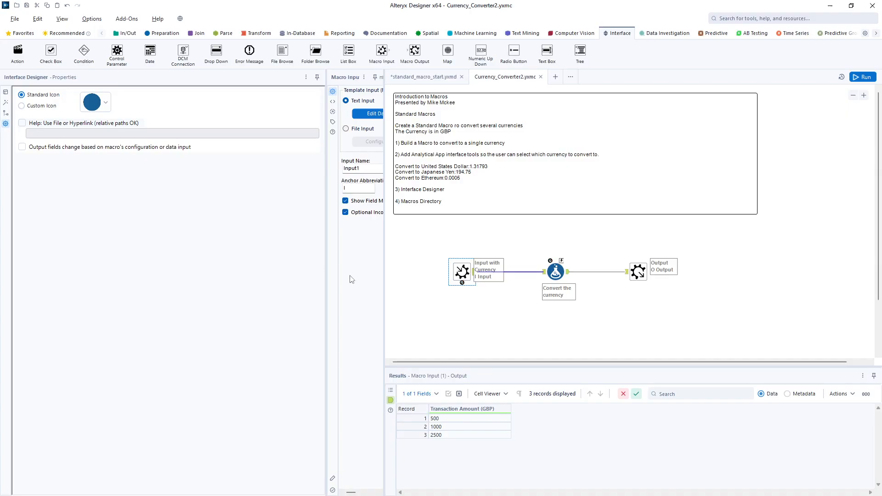
click(418, 78)
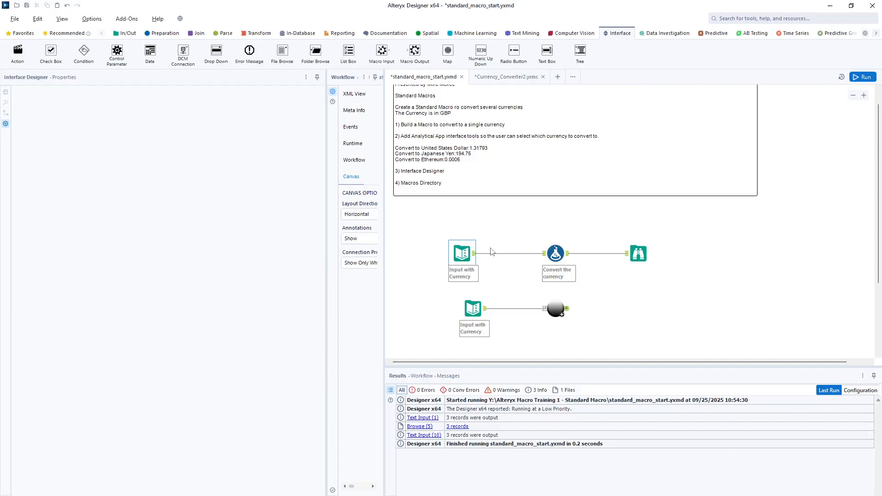
click(555, 313)
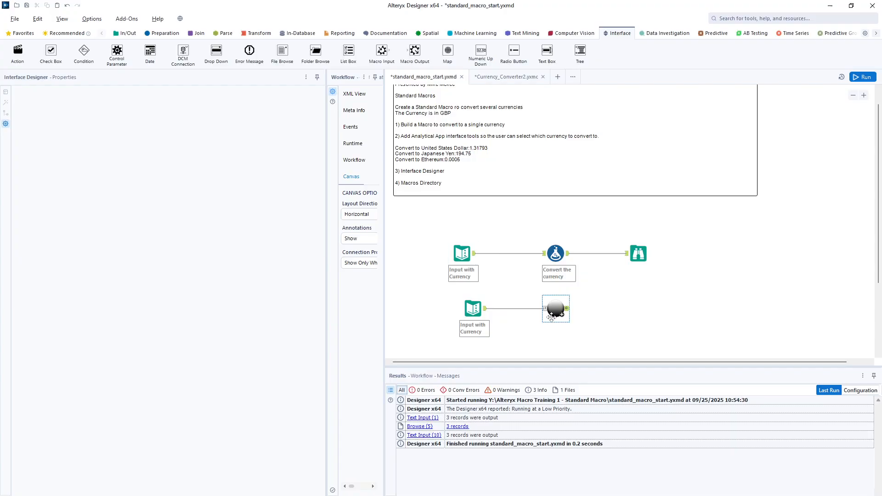
In Currency_Converter2.yxmc, change the macro's standard icon to the dark red concave square and save the macro.
click(501, 78)
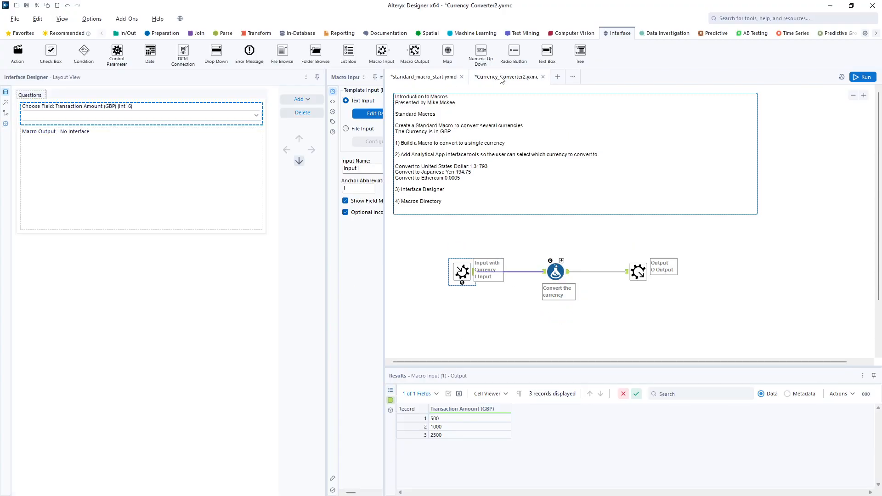
click(418, 294)
click(6, 123)
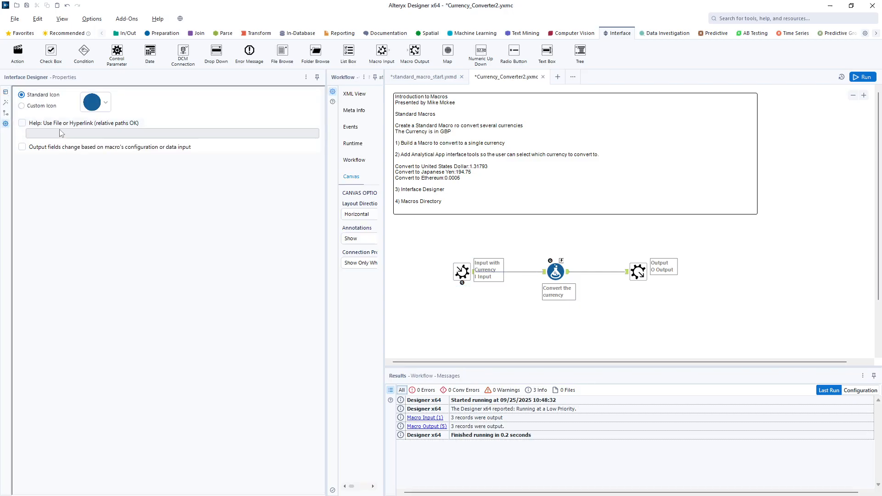
click(106, 102)
click(92, 178)
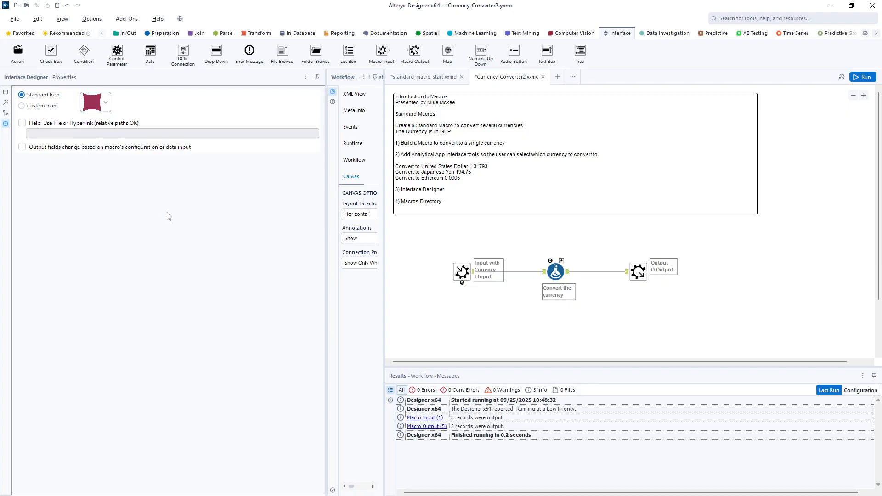
click(27, 6)
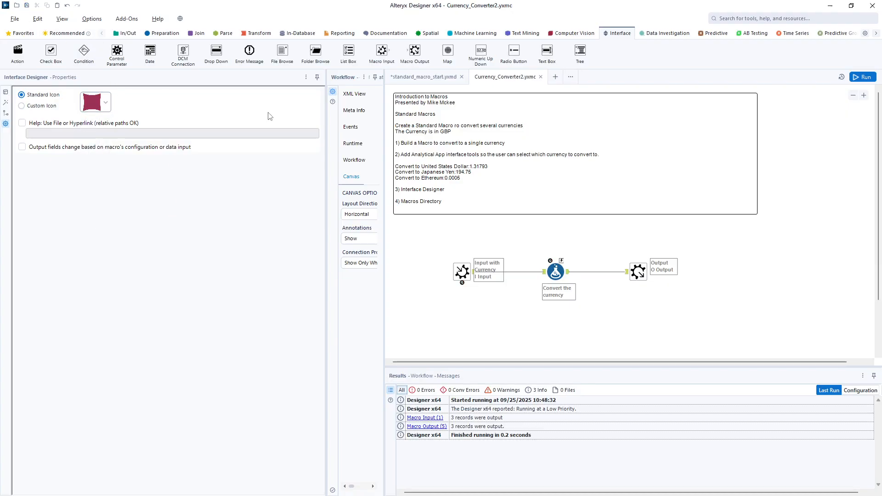
Acknowledge the macro refresh in standard_macro_start.yxmd and delete the existing Currency_Converter2 tool from the canvas.
click(426, 77)
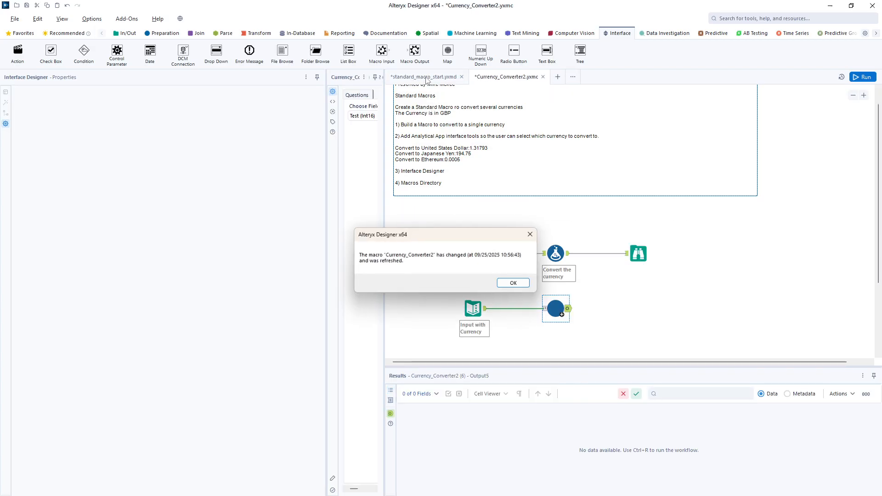
click(515, 283)
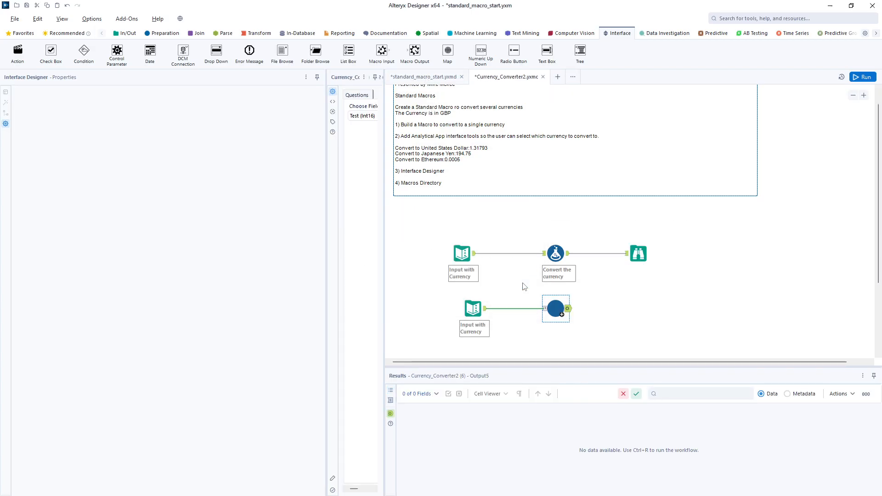
right_click(558, 314)
click(577, 313)
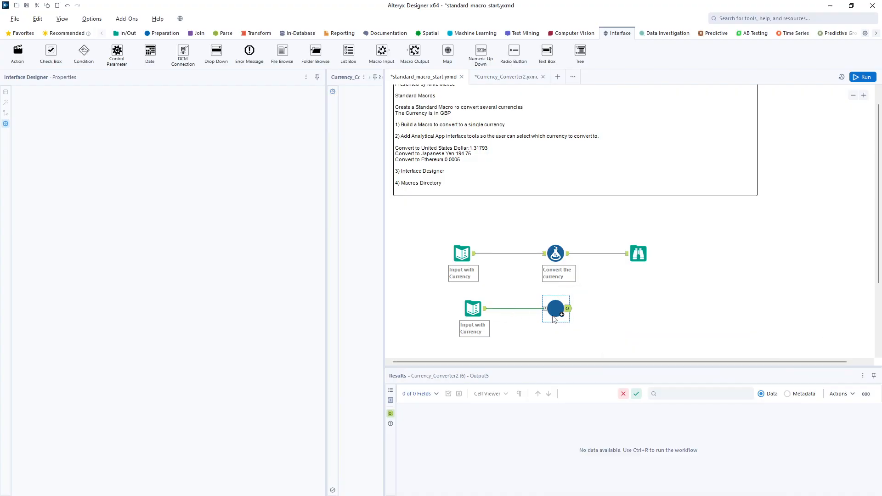
Insert the Currency_Converter2 macro on the canvas beside the lower Text Input tool.
right_click(545, 304)
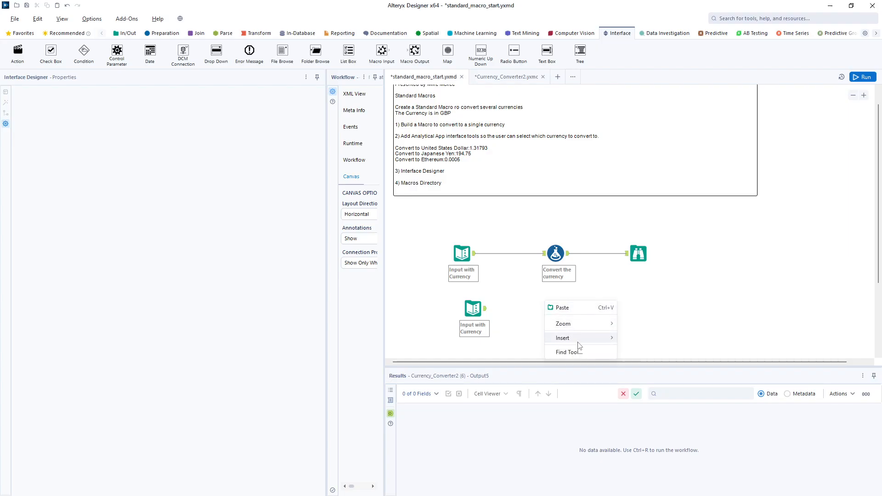
mouse_move(579, 338)
mouse_move(660, 488)
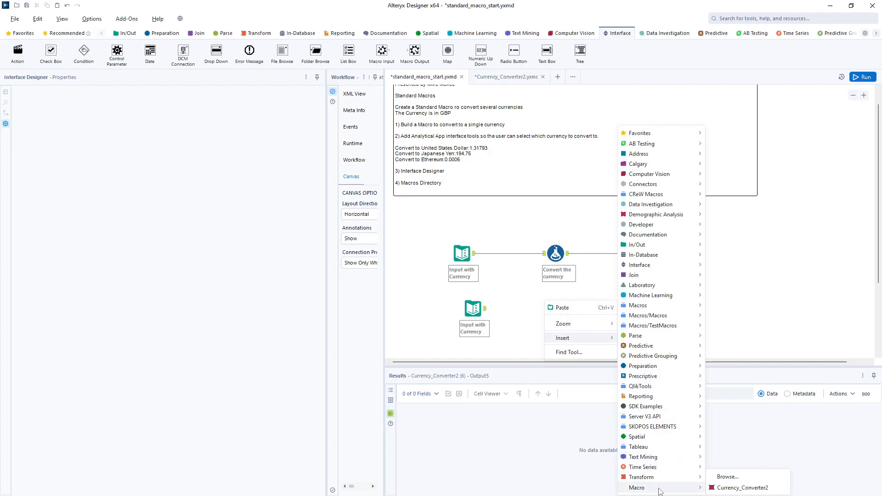
click(740, 488)
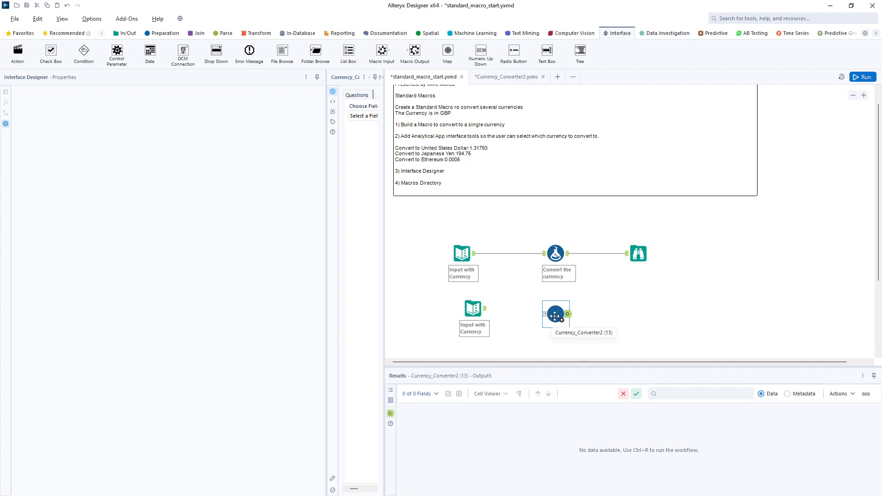
Check the Currency_Converter2 icon in the list of insertable macros and connect the lower Text Input tool to the macro tool.
right_click(555, 316)
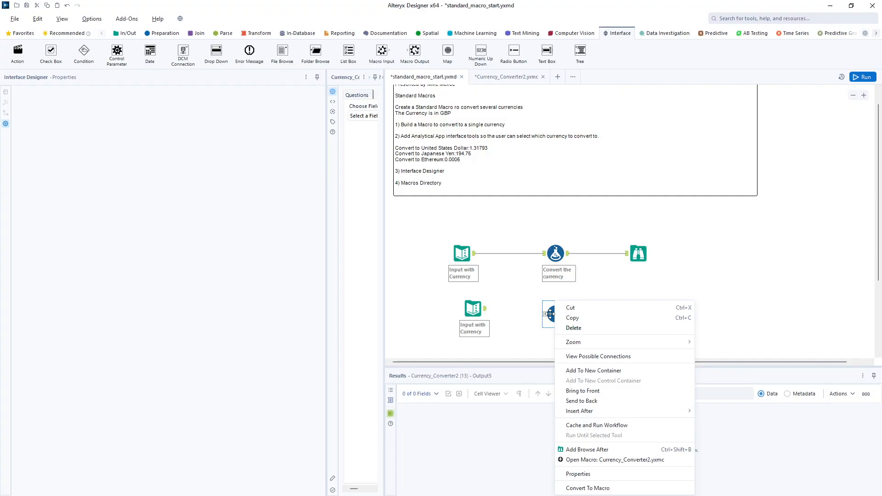
click(536, 320)
click(536, 320)
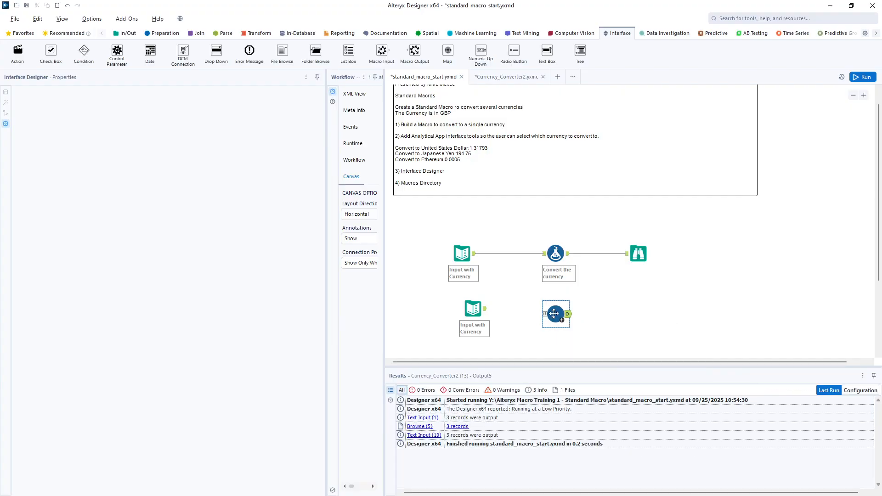
right_click(515, 315)
mouse_move(544, 350)
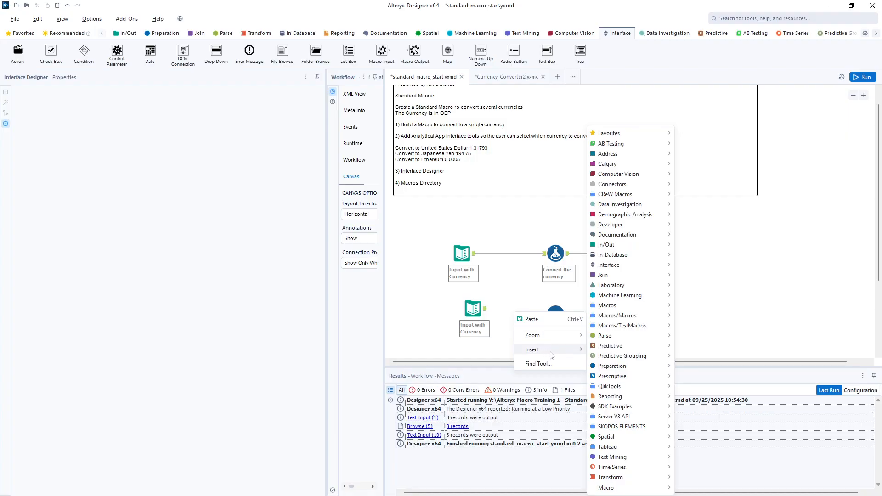
mouse_move(624, 488)
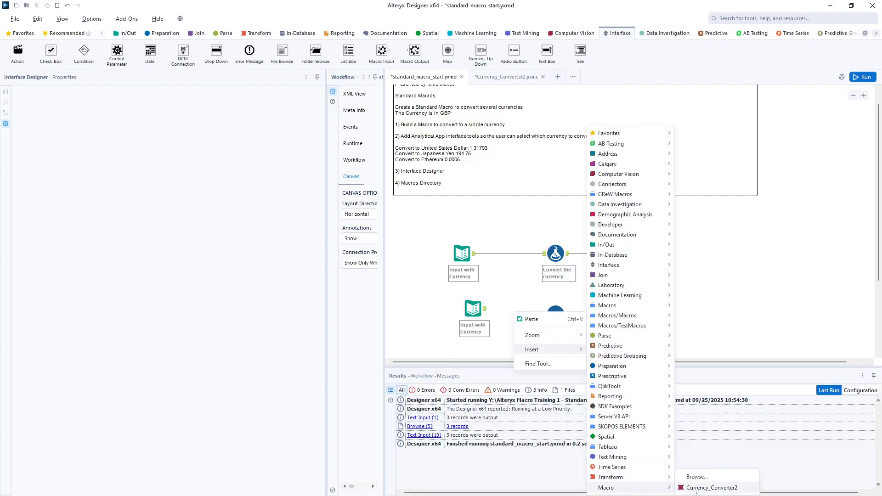
click(704, 319)
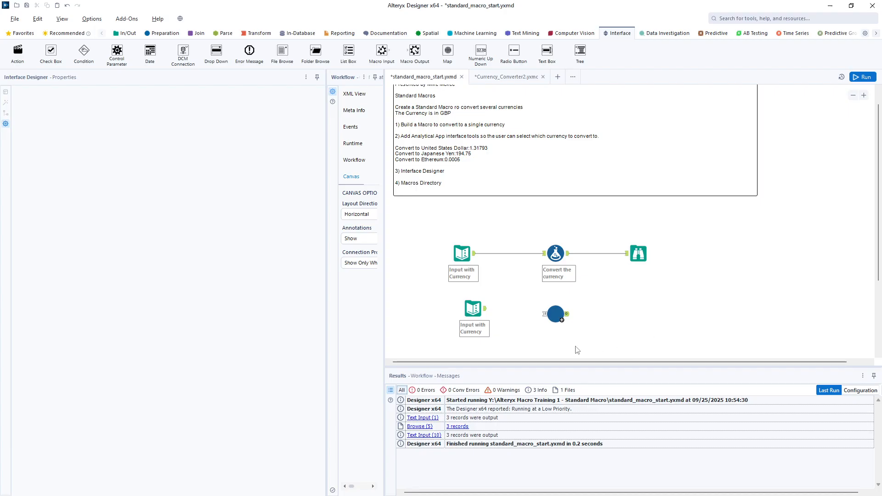
drag(484, 309, 556, 310)
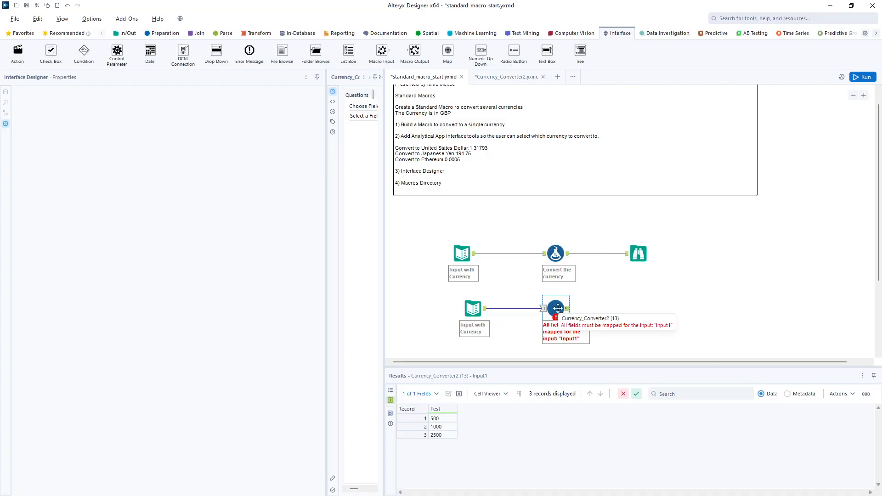
In Currency_Converter2.yxmc, set a custom icon using the currency_formatter PNG from the Graphic folder and save the macro.
click(512, 80)
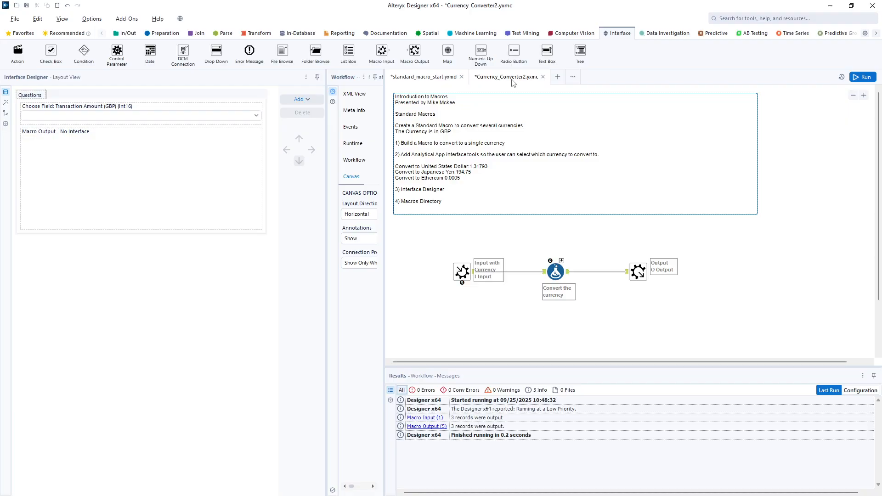
click(6, 123)
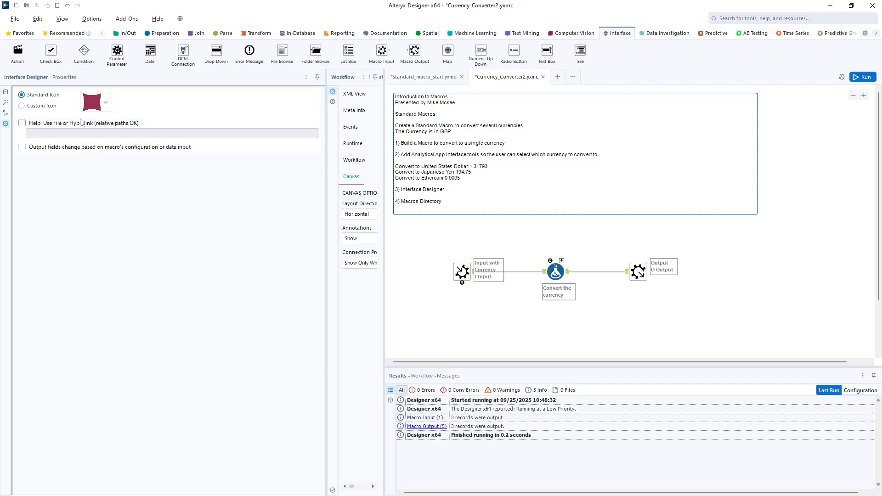
click(22, 106)
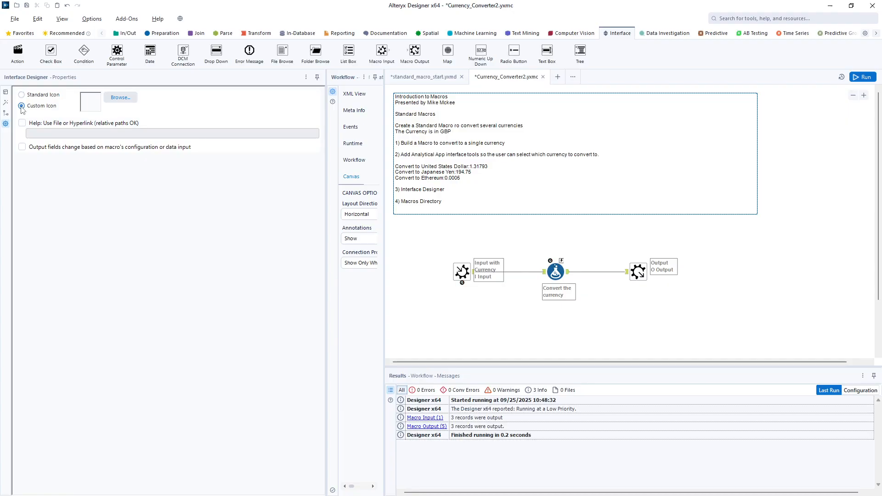
click(120, 98)
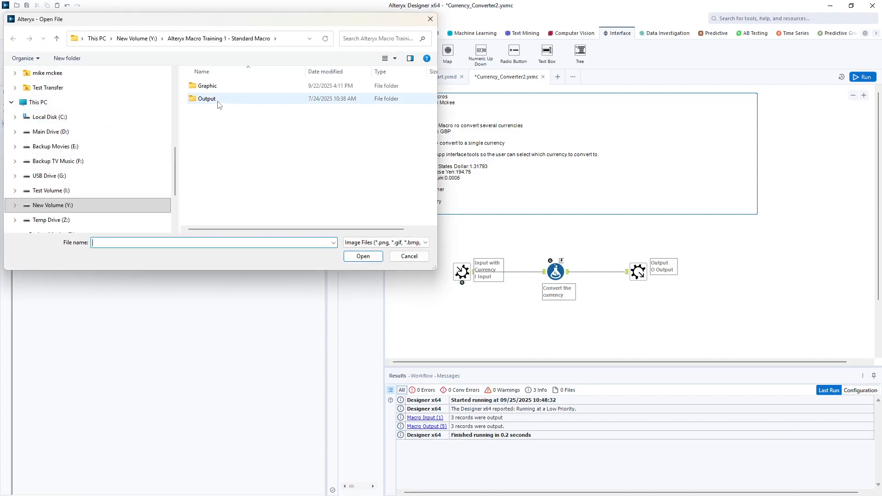
double_click(208, 86)
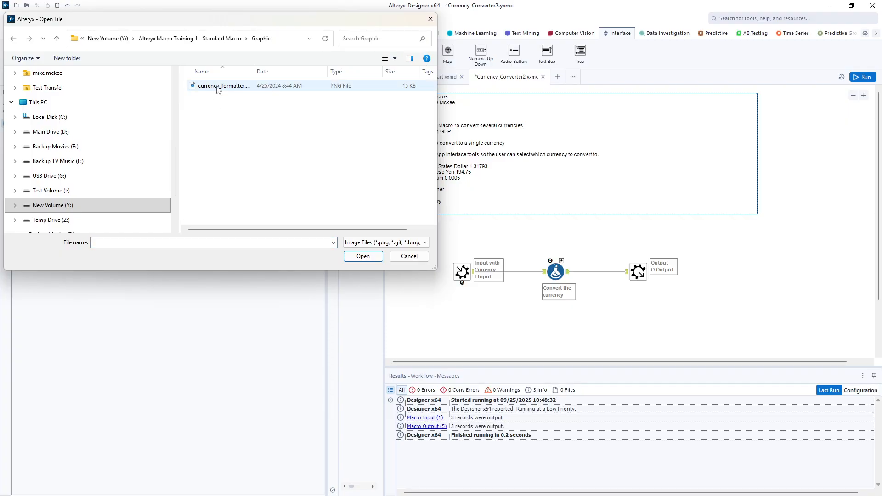
click(219, 91)
click(362, 257)
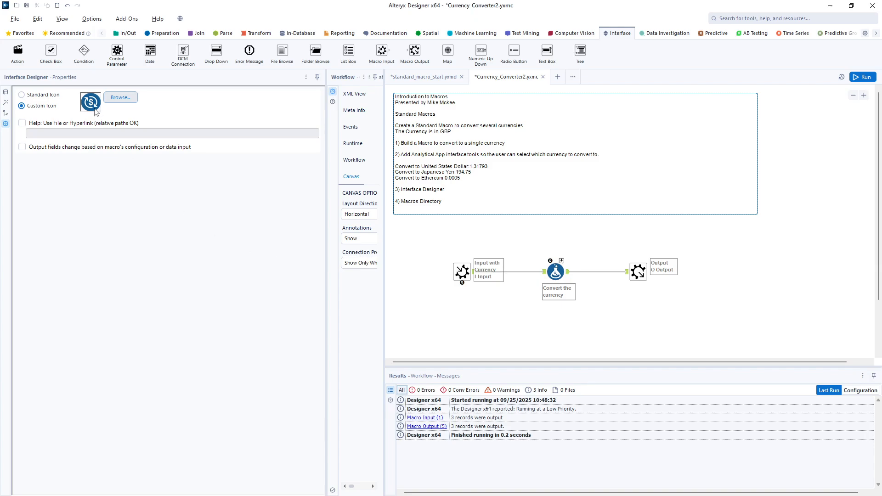
click(26, 5)
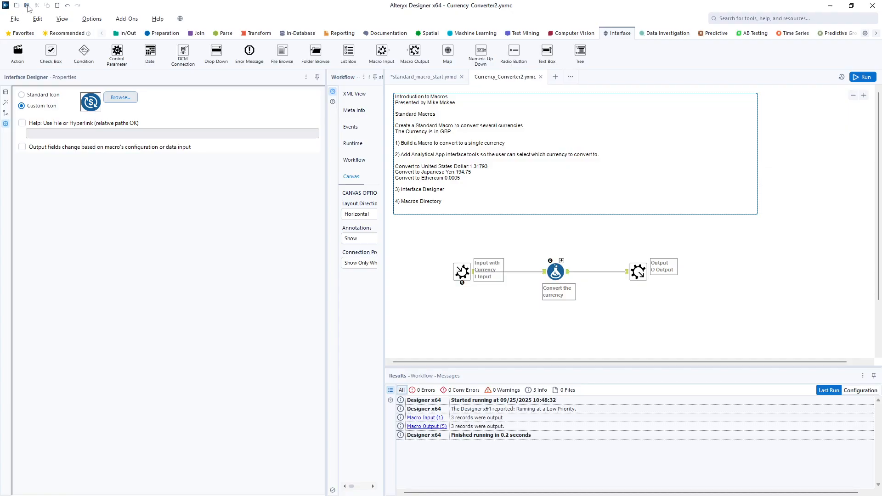
Acknowledge the macro refresh in standard_macro_start.yxmd, map the macro's Choose Field to Test (Int16) and run the workflow.
click(432, 80)
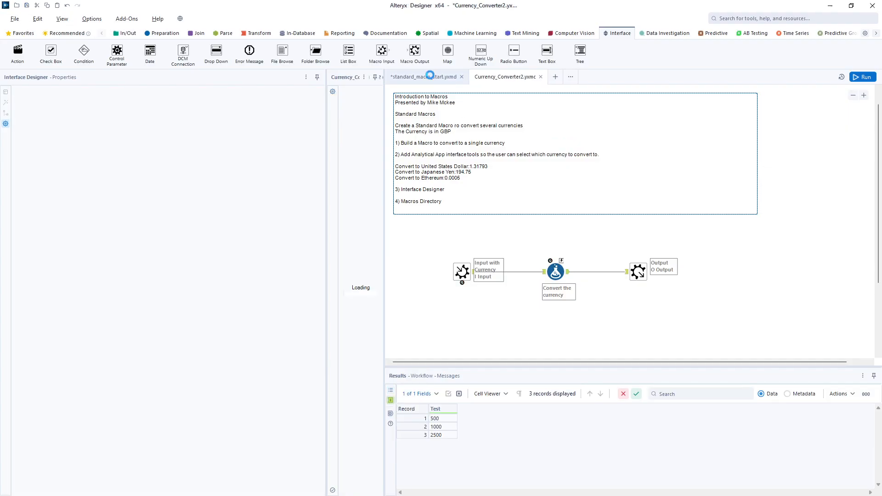
click(515, 284)
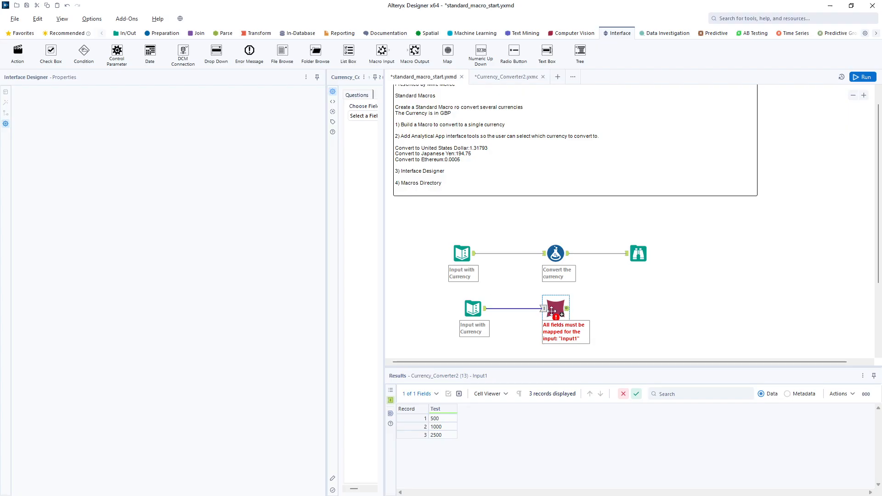
click(357, 118)
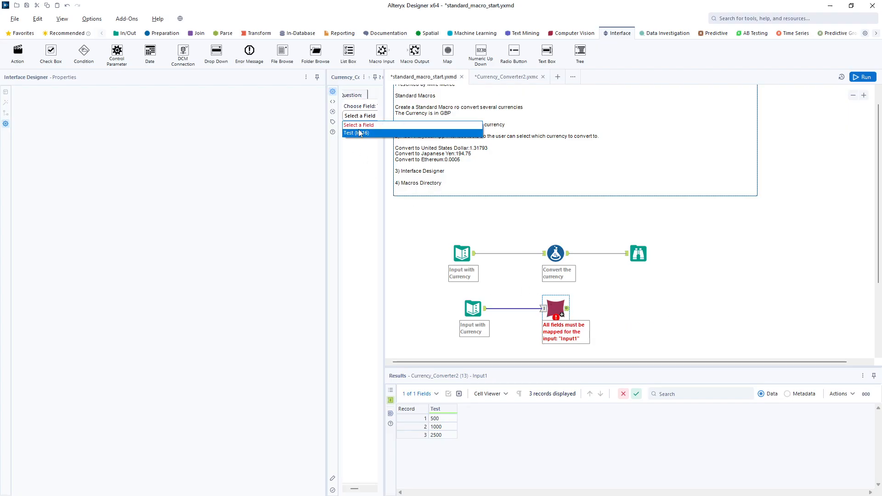
click(358, 132)
click(862, 77)
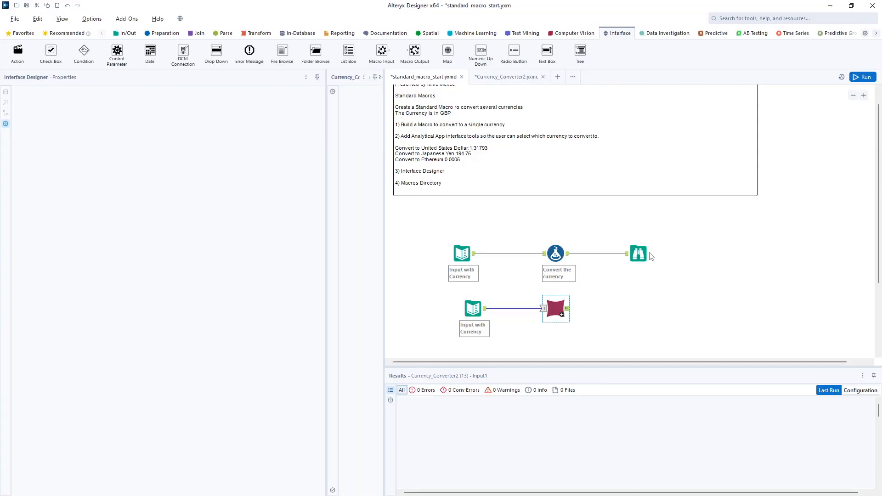
Look back at the macro's document, then return to standard_macro_start.yxmd and save the workflow.
click(514, 80)
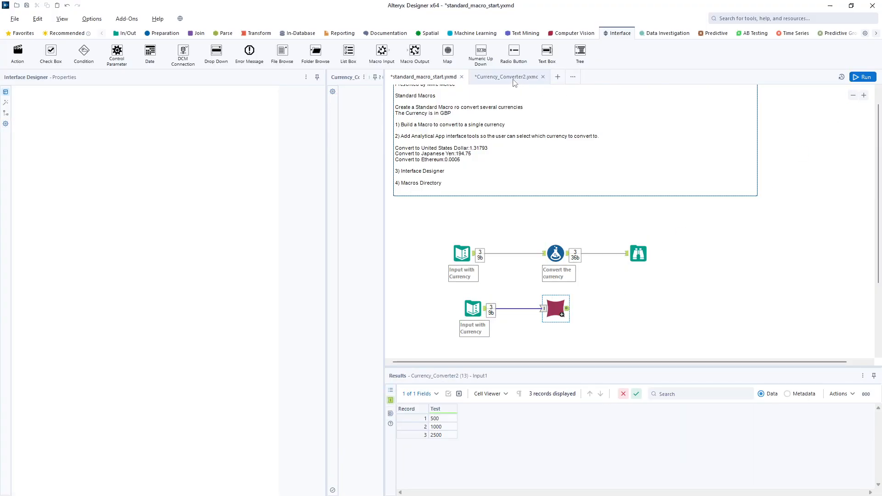
click(423, 77)
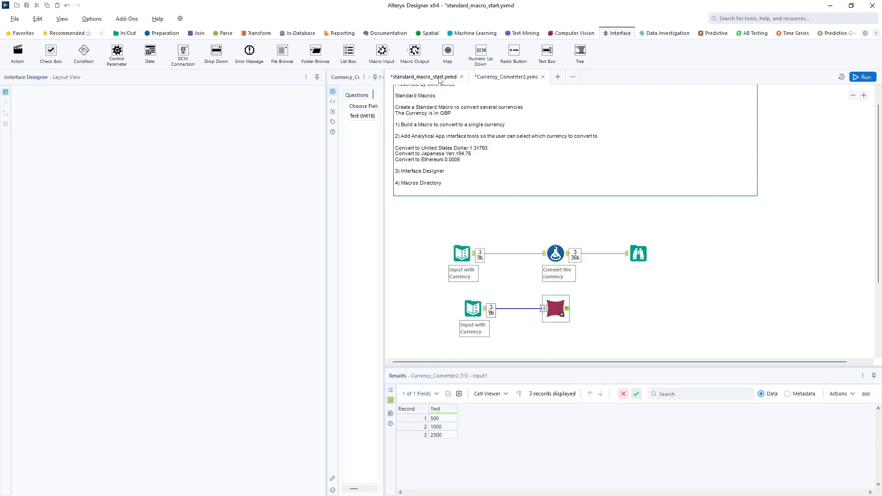
click(26, 6)
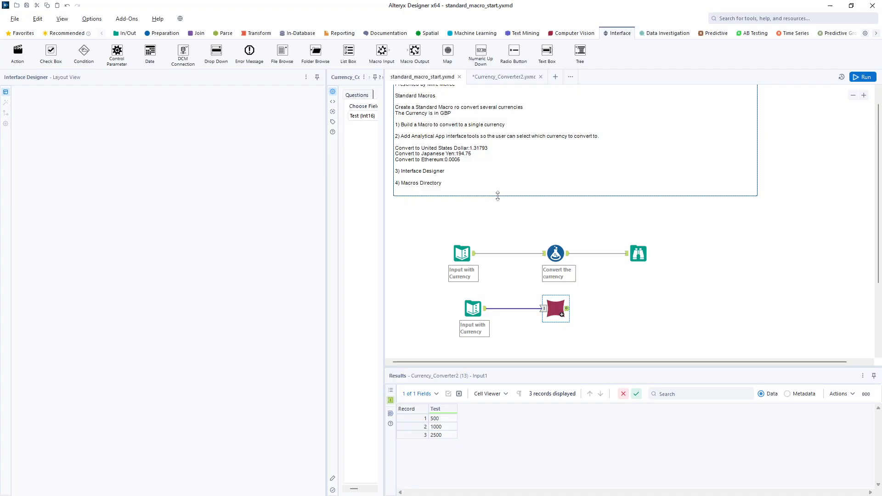
Go back to Currency_Converter2.yxmc and show its icon and help properties in the Interface Designer.
click(507, 79)
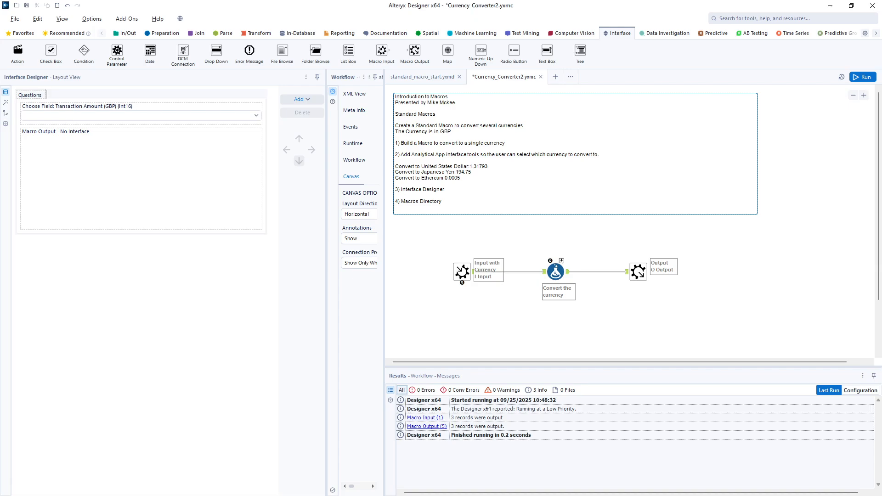
click(6, 123)
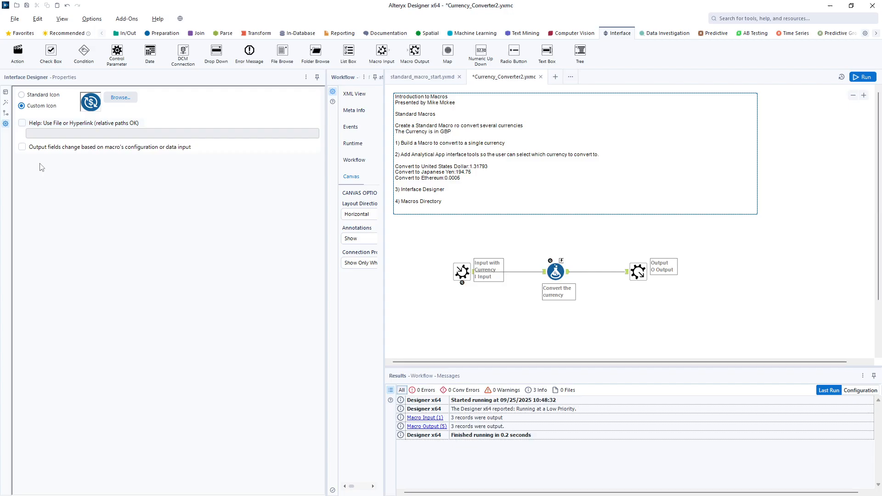
Hide the Interface Designer and widen the Configuration window so all of its options can be read.
click(22, 147)
click(21, 147)
click(306, 77)
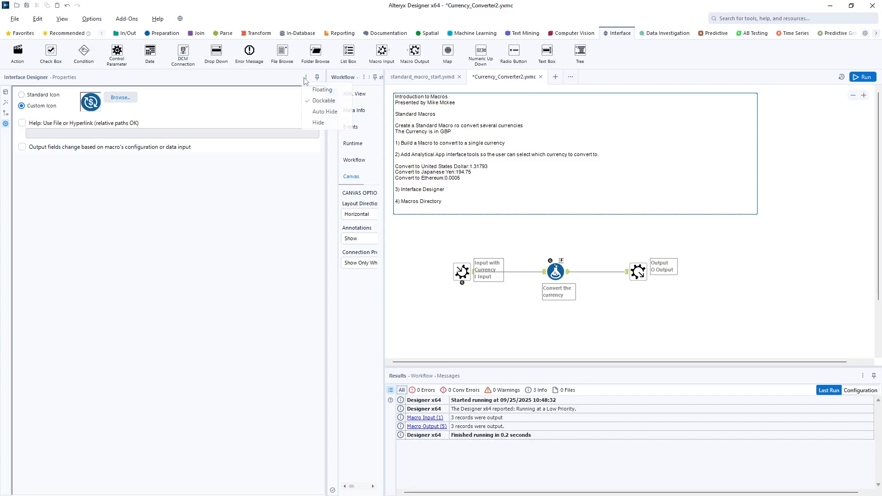
click(316, 123)
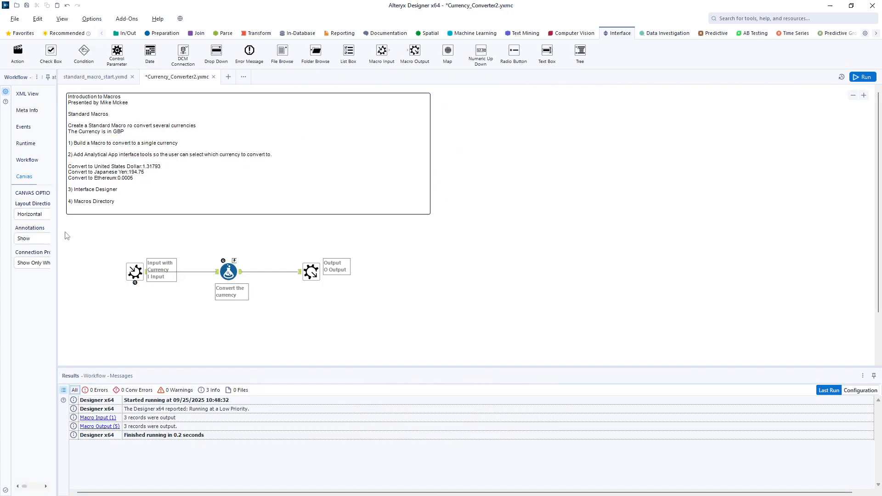
drag(95, 237, 247, 257)
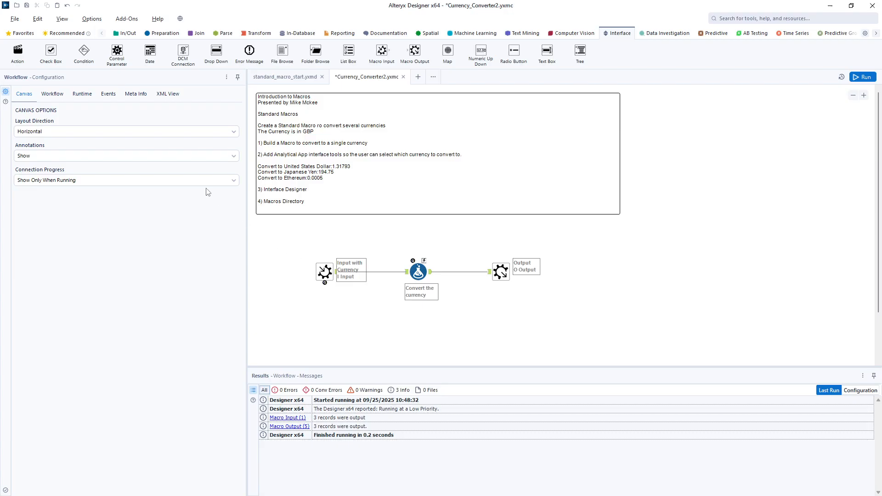
In the macro's meta info, set the workflow name to Custom with the name Currency_Converter2.
click(130, 96)
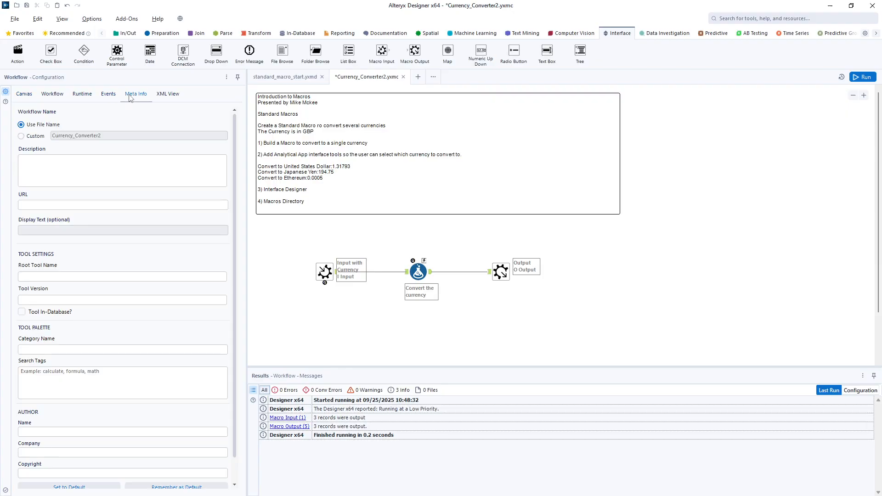
click(128, 159)
click(21, 136)
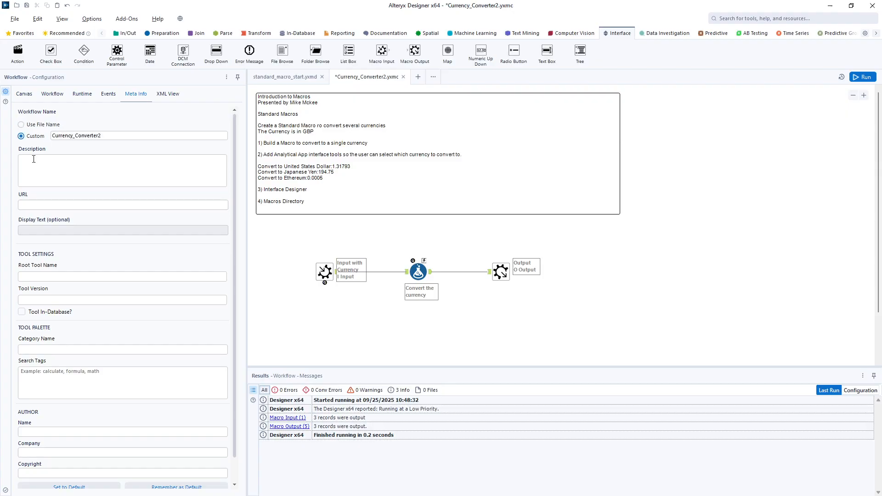
click(40, 165)
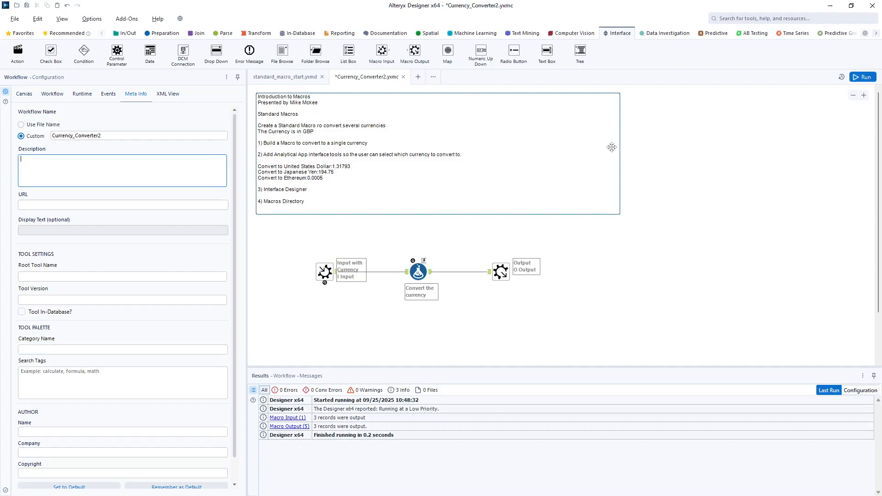
Look through the further tool palette categories and the macro's Category Name, Search Tags and Author fields in the meta info.
click(876, 34)
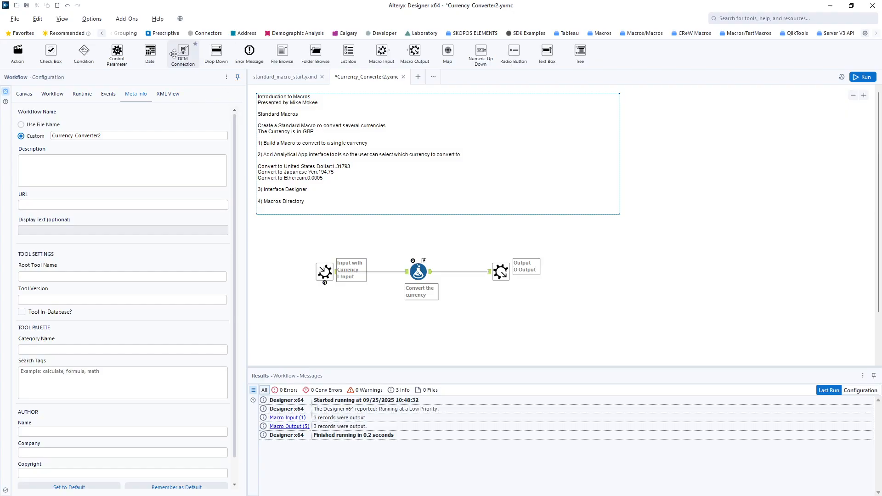
click(102, 34)
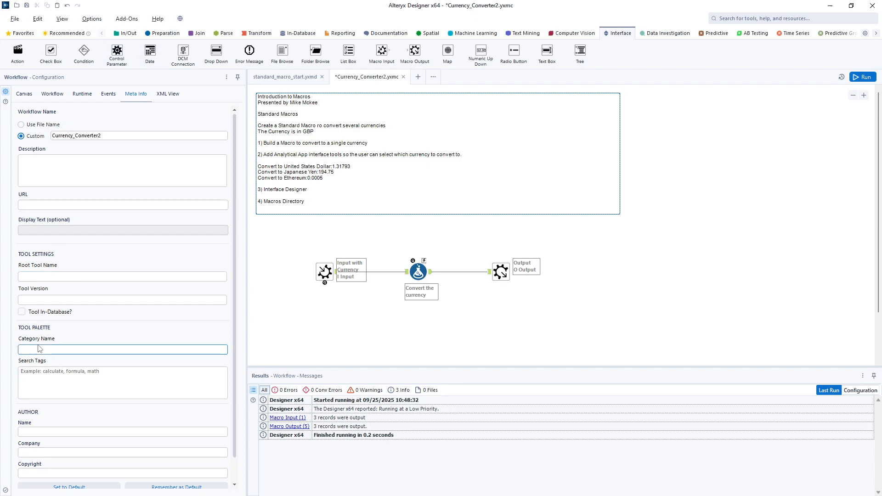
click(100, 349)
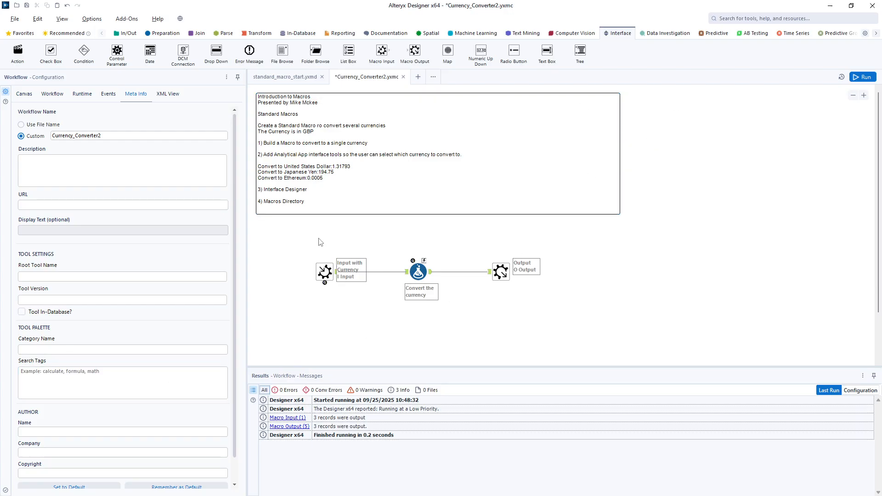
scroll(231, 364, down, 1)
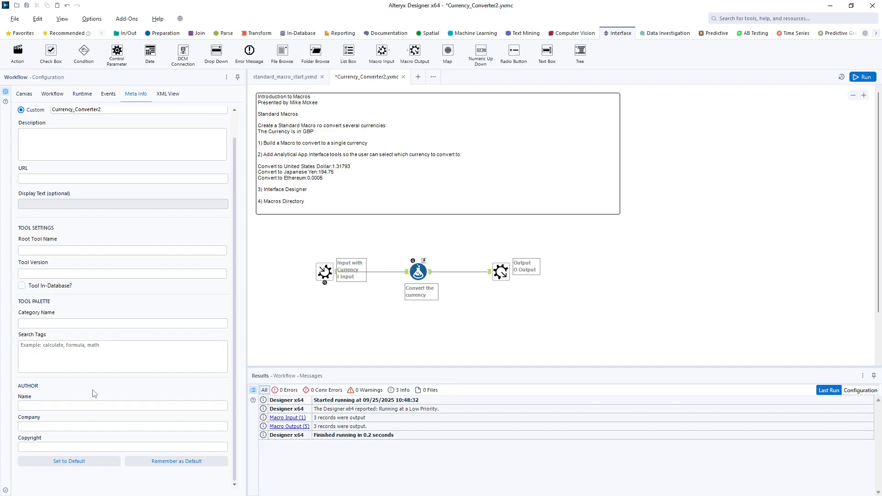
scroll(93, 389, up, 1)
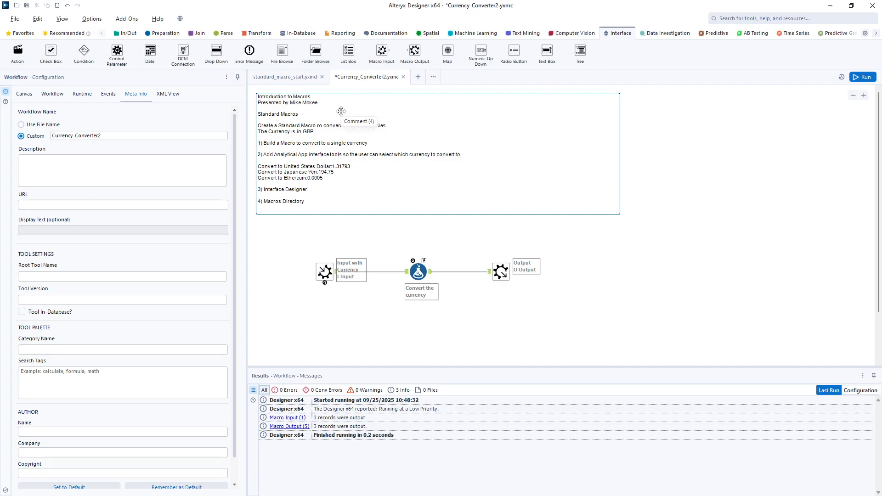
Examine the General, Workflows and Tools user settings, including the macro category name and search path, and close them without saving.
click(95, 19)
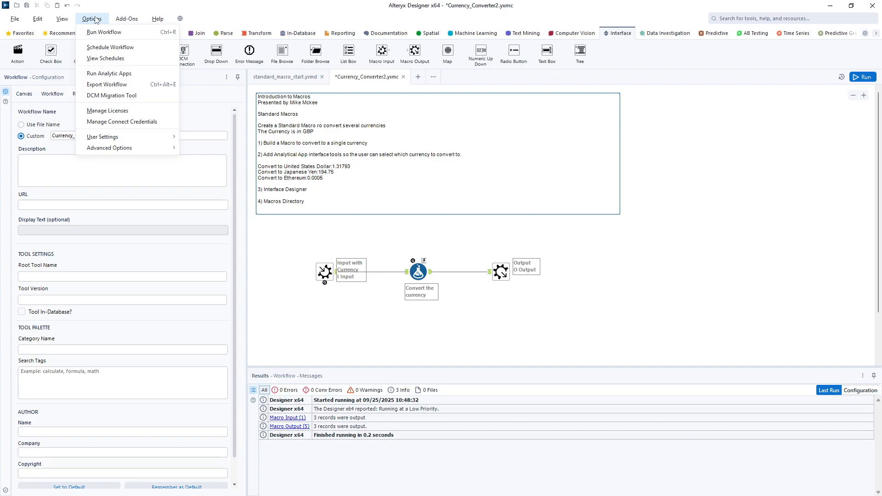
mouse_move(109, 139)
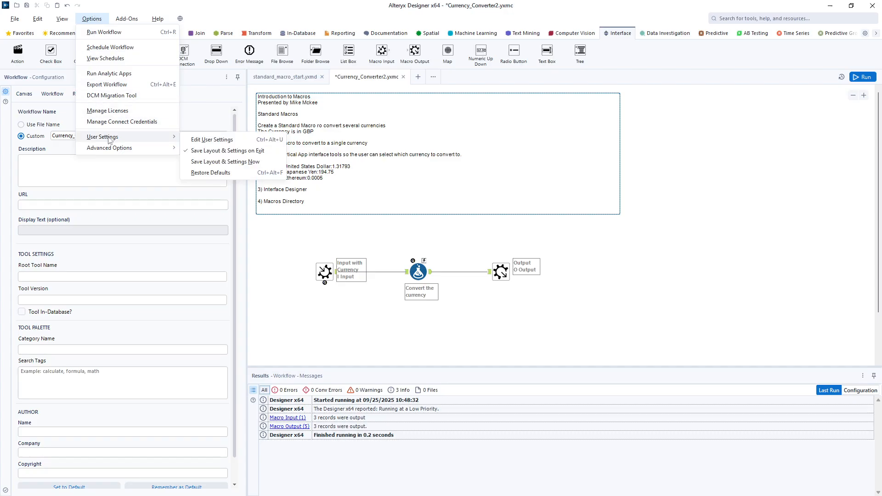
click(201, 139)
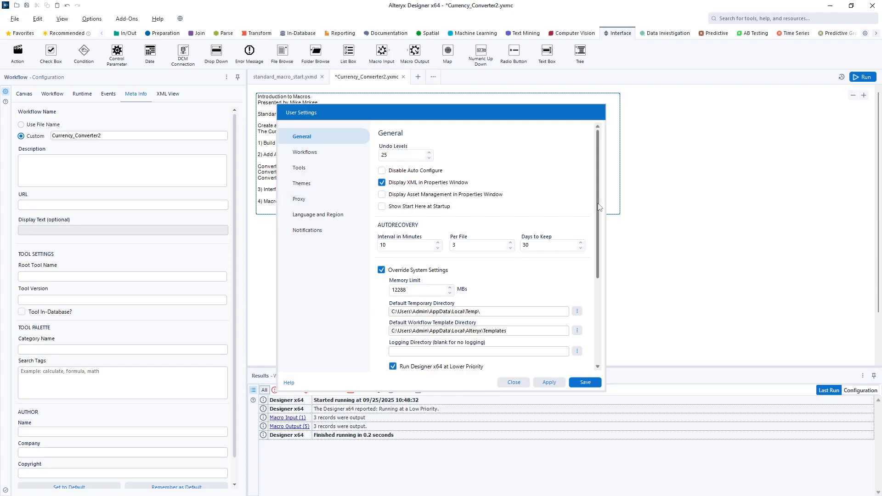
mouse_move(599, 206)
mouse_down()
mouse_move(591, 300)
mouse_move(595, 197)
mouse_up()
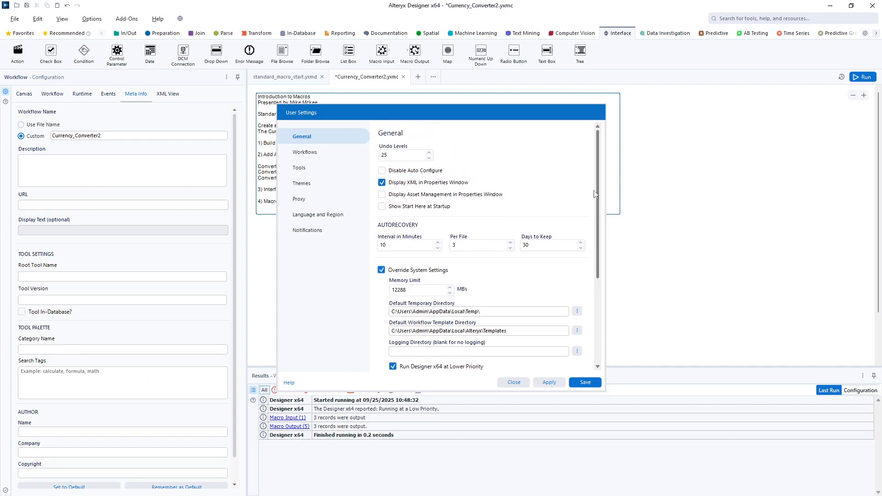
click(322, 155)
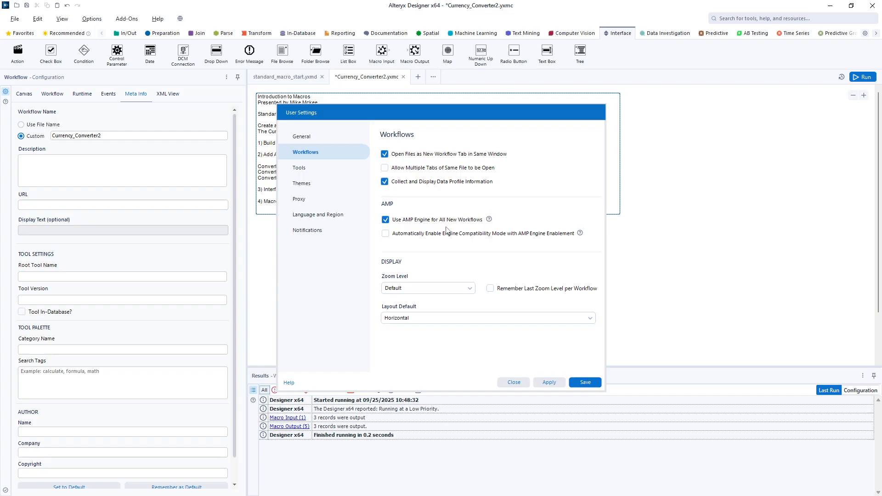
click(312, 166)
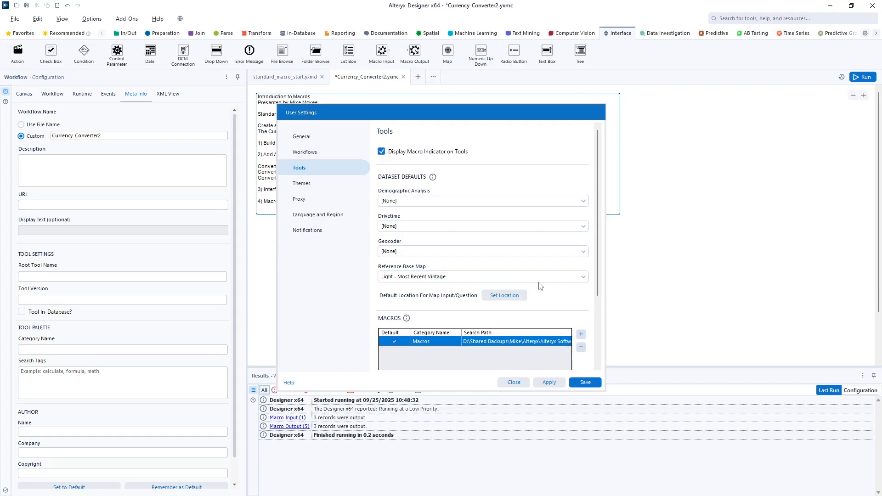
drag(599, 235, 588, 306)
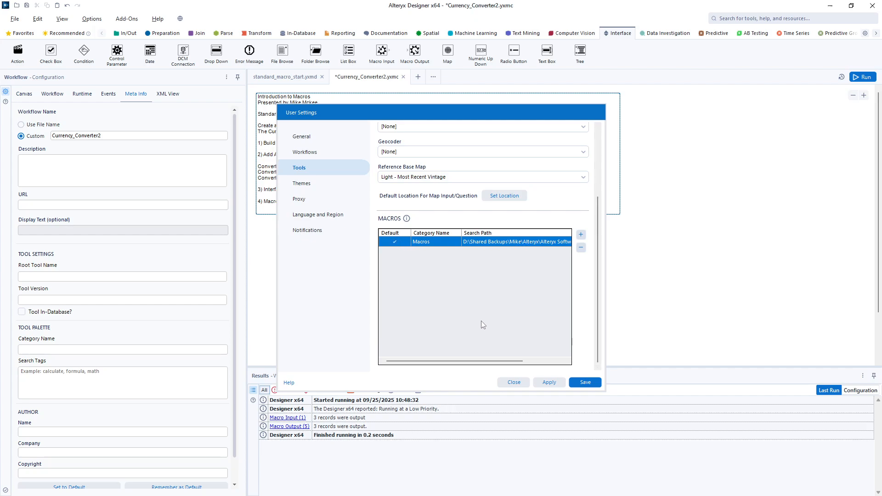
mouse_move(464, 361)
mouse_down()
mouse_move(507, 368)
mouse_move(466, 362)
mouse_up()
click(514, 382)
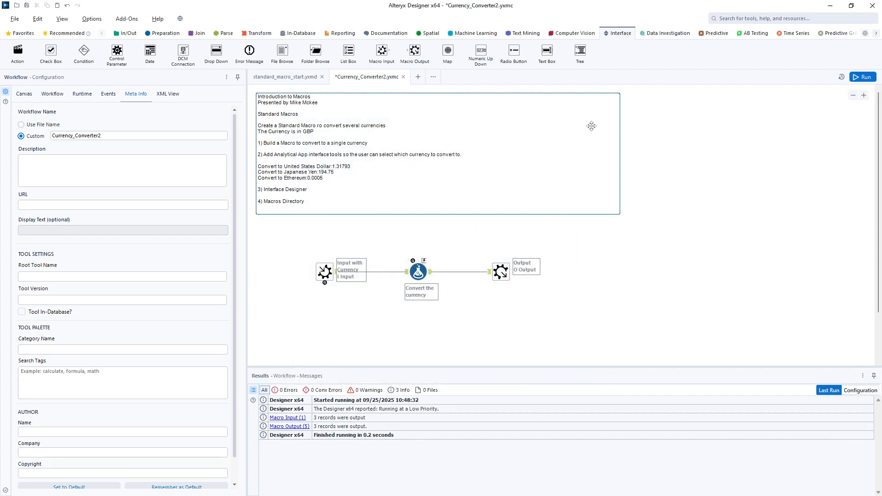
Inspect the tools in the Macros palette category, then show the Interface tools again.
click(878, 34)
click(878, 34)
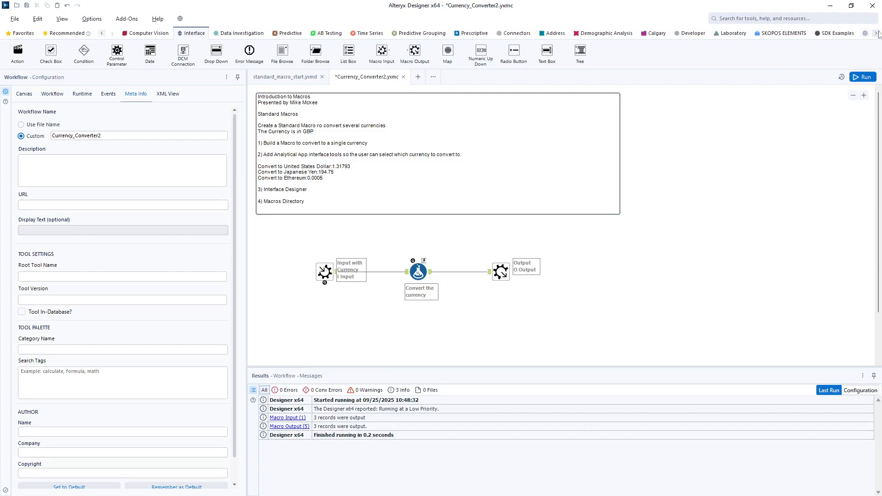
click(844, 34)
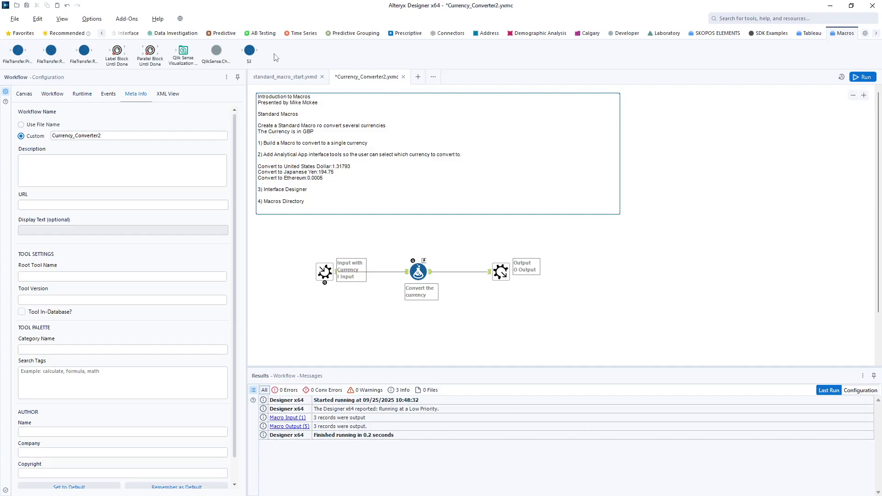
mouse_move(250, 51)
mouse_down()
mouse_move(393, 157)
mouse_move(246, 54)
mouse_up()
click(102, 34)
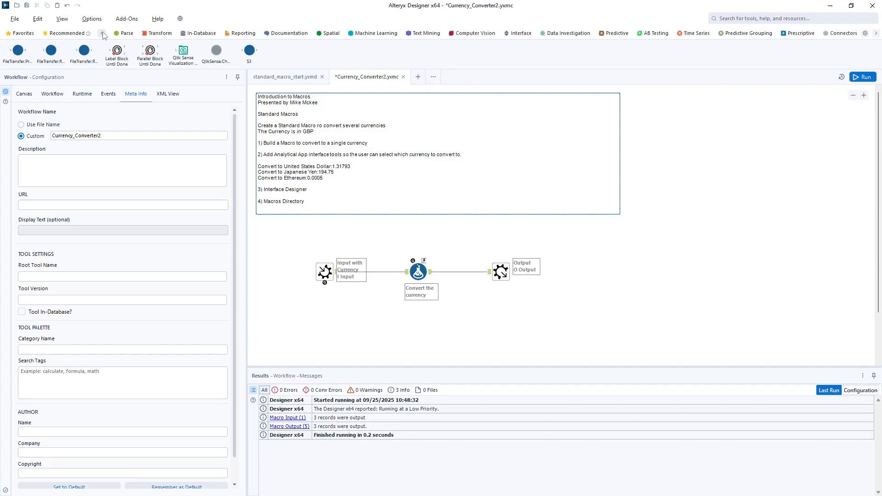
click(620, 33)
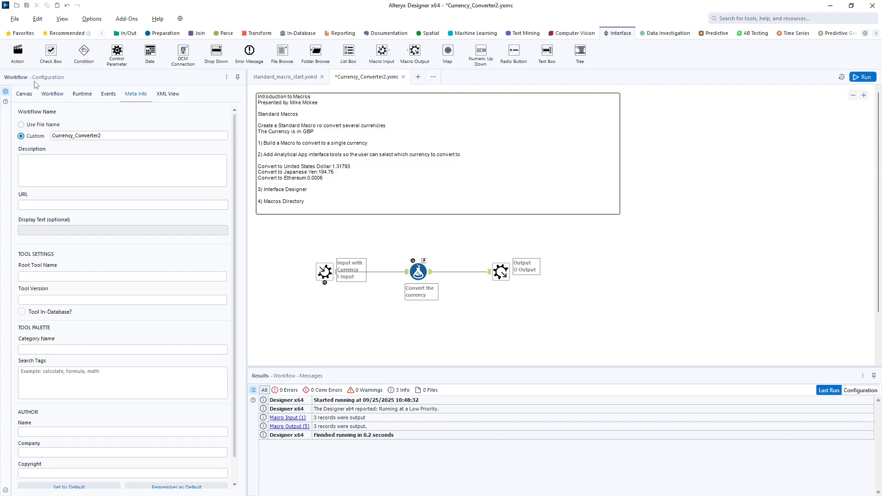
Examine the macro's workflow type and the available macro types, then check the type setting of standard_macro_start.yxmd.
click(56, 97)
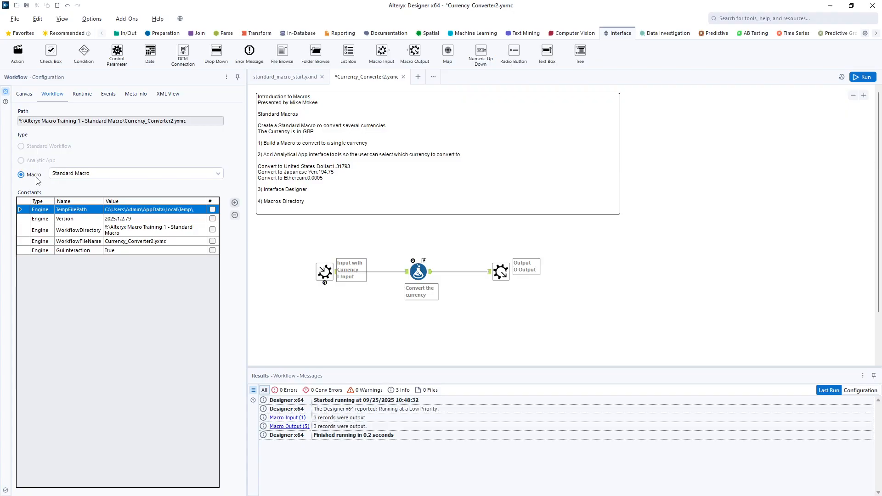
click(116, 178)
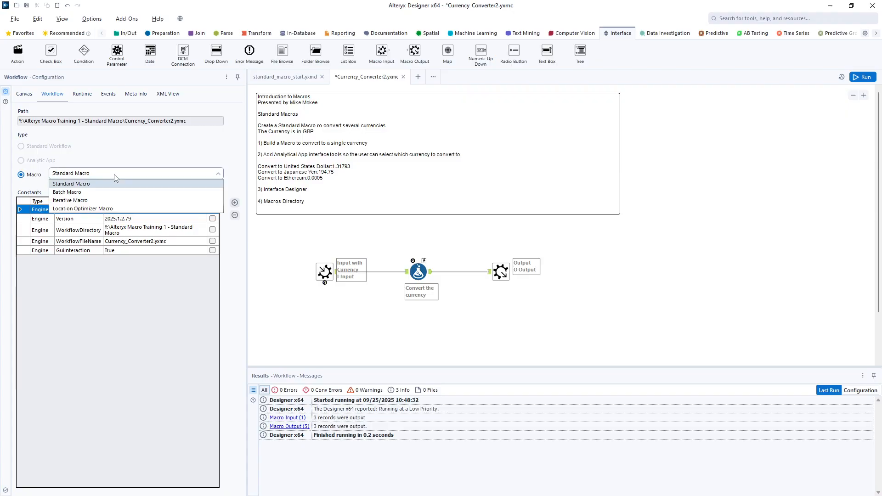
click(116, 177)
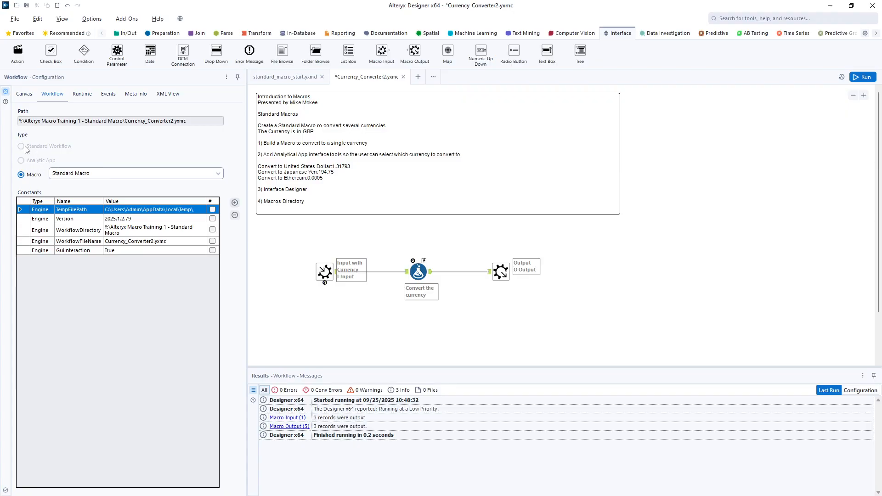
click(285, 76)
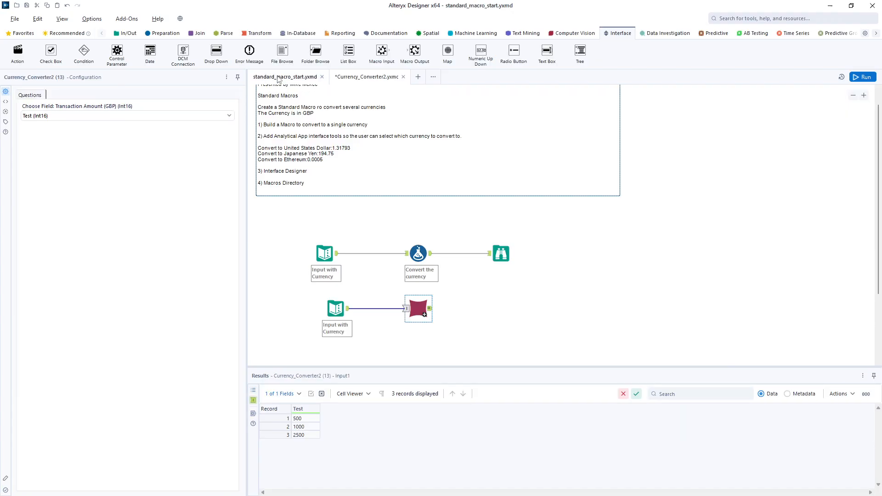
click(269, 220)
click(53, 94)
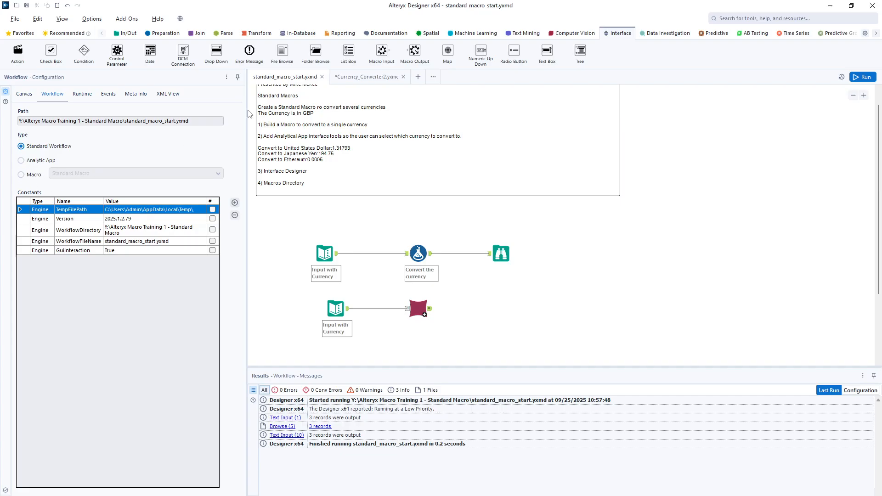
Review the meta info of Currency_Converter2.yxmc, then view the macro tool's configuration in standard_macro_start.yxmd.
click(367, 77)
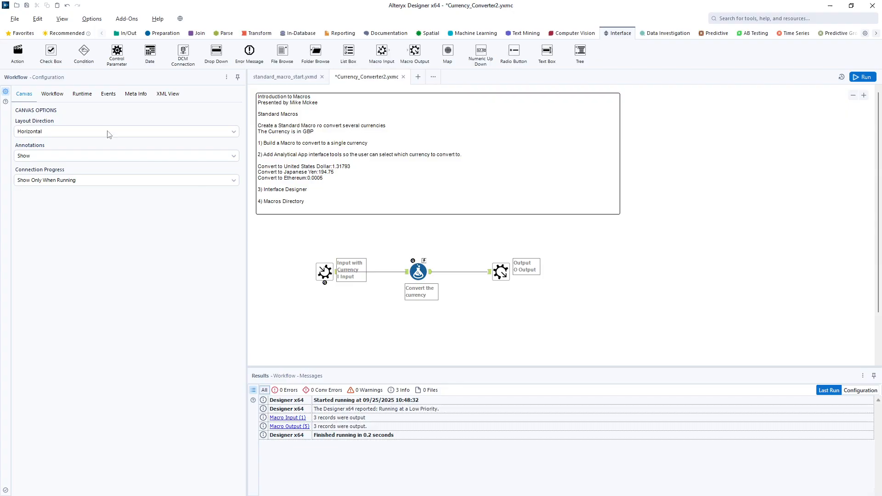
click(136, 94)
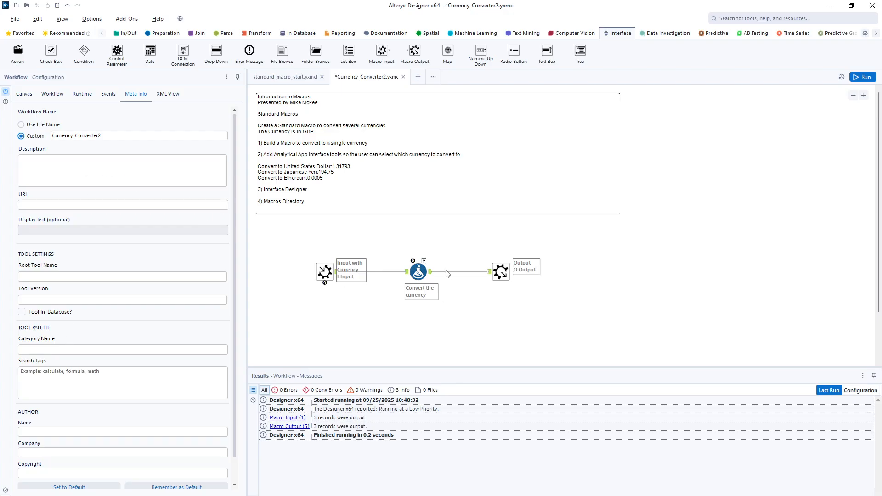
click(287, 77)
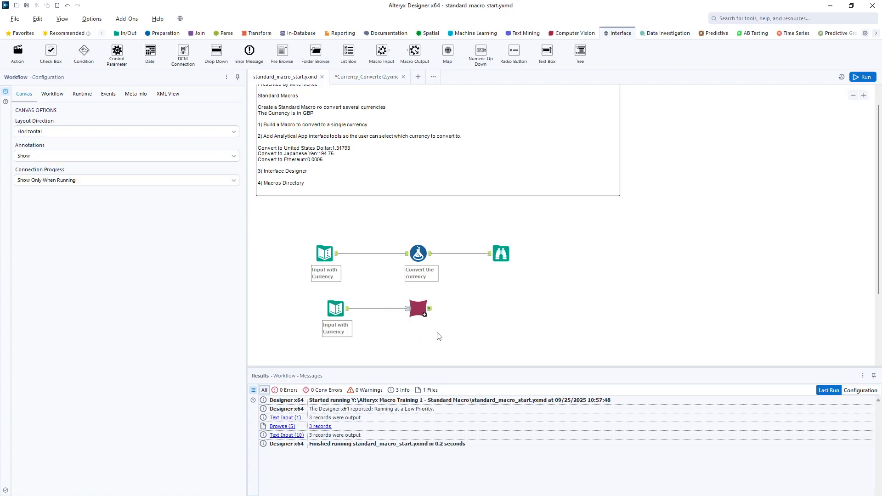
click(424, 309)
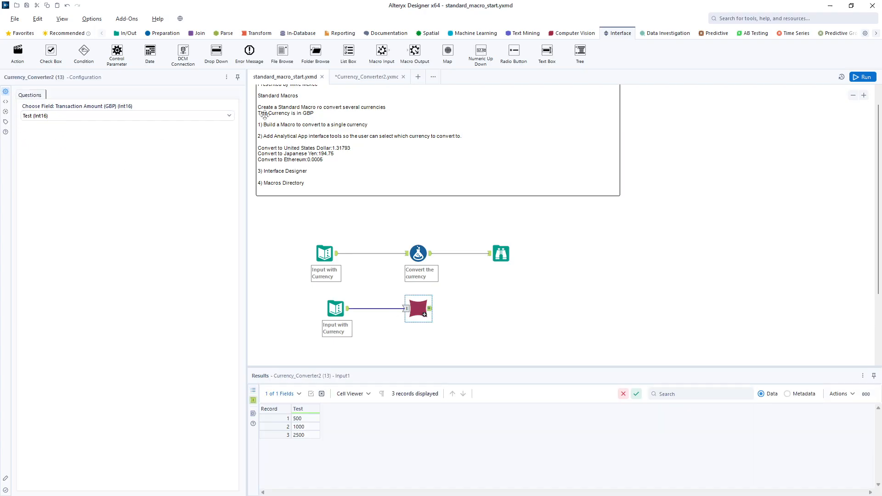
In Currency_Converter2.yxmc, move the Macro Input, Formula and Macro Output tools together further below the comment box.
click(358, 78)
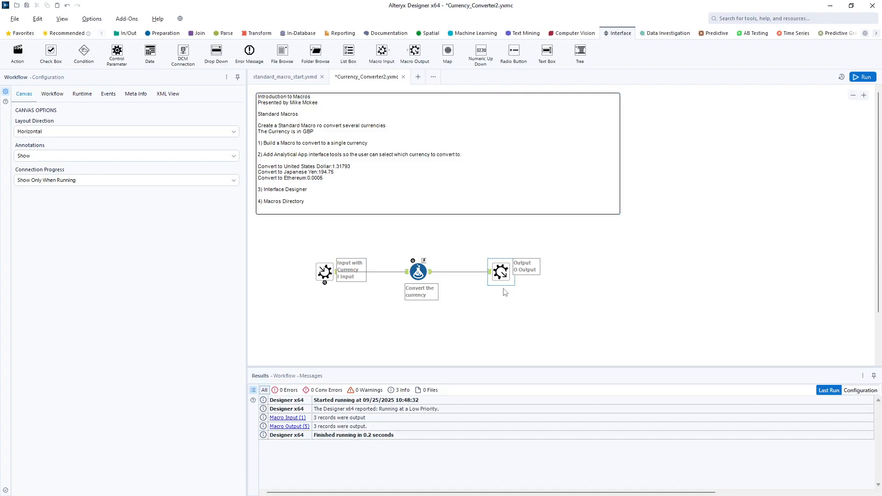
drag(545, 309, 284, 247)
drag(317, 272, 317, 327)
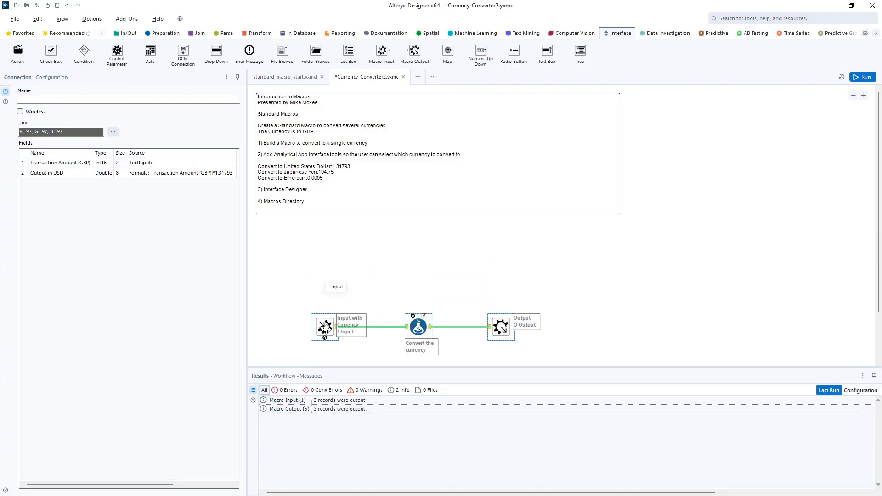
click(283, 307)
key(ctrl+r)
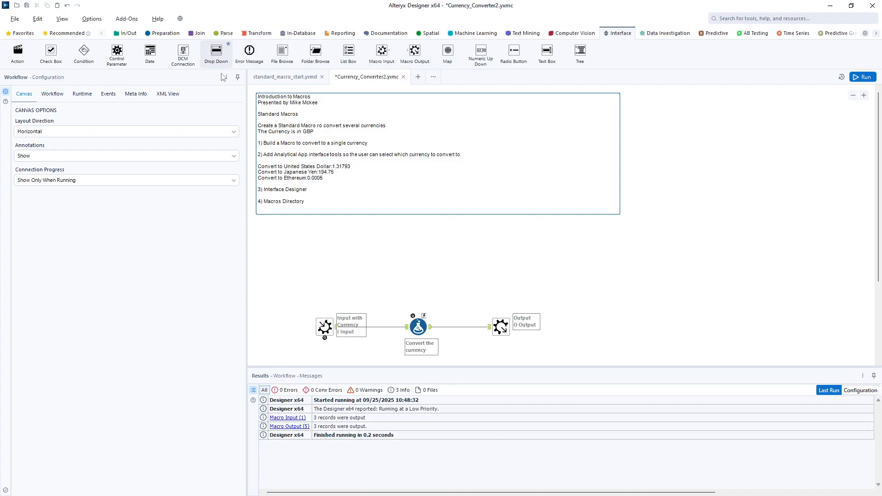
Add a Drop Down tool above the Formula tool in Currency_Converter2.yxmc and connect it to the Formula tool's question anchor.
drag(216, 52, 406, 234)
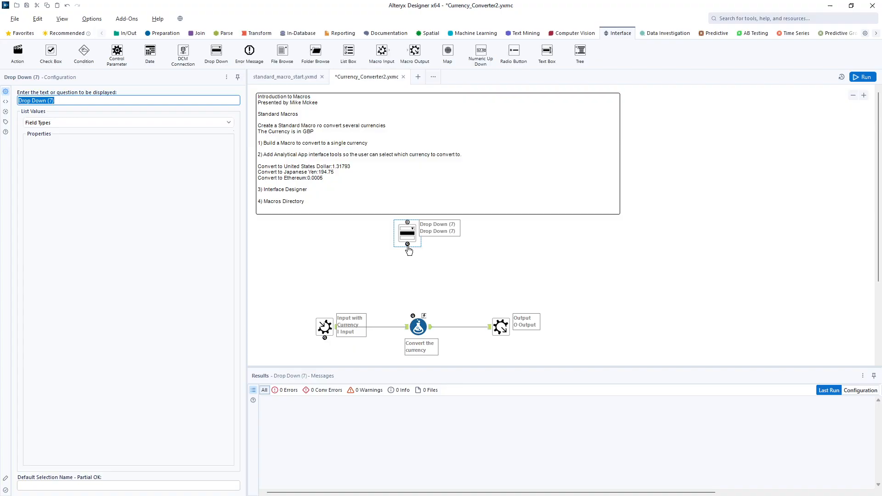
drag(408, 248, 413, 316)
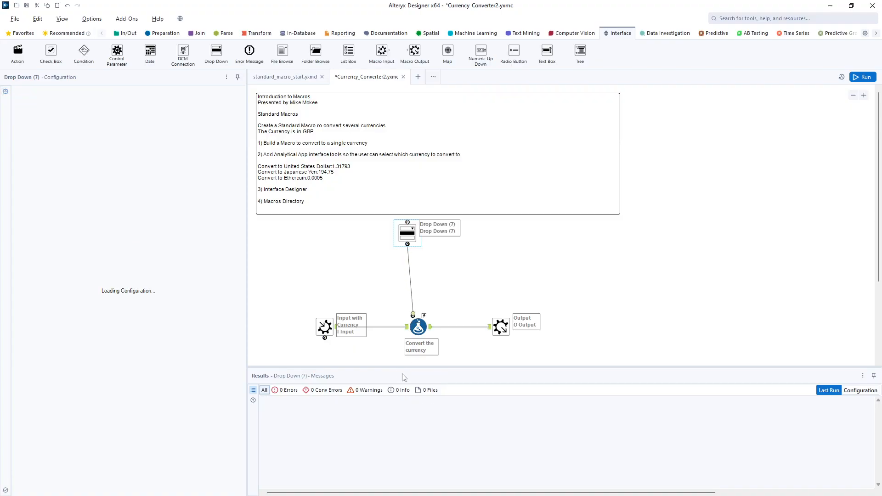
Examine the Formula tool's available columns and its connections from questions.
click(418, 327)
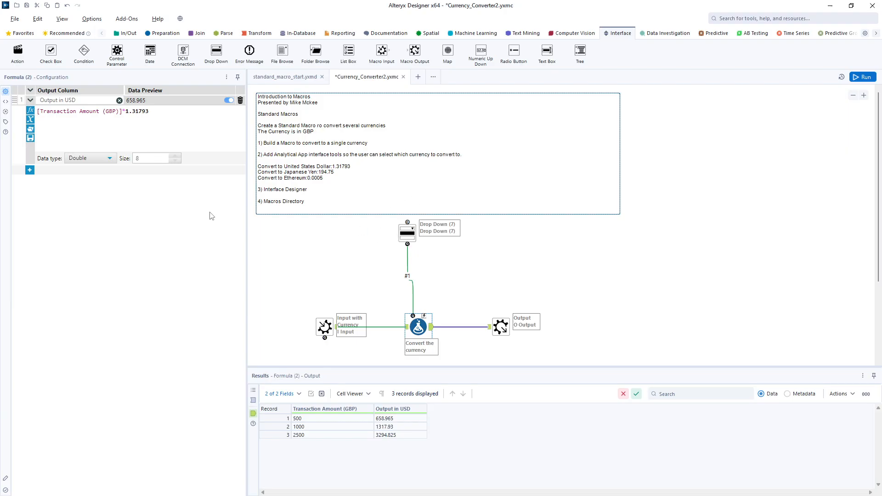
click(29, 121)
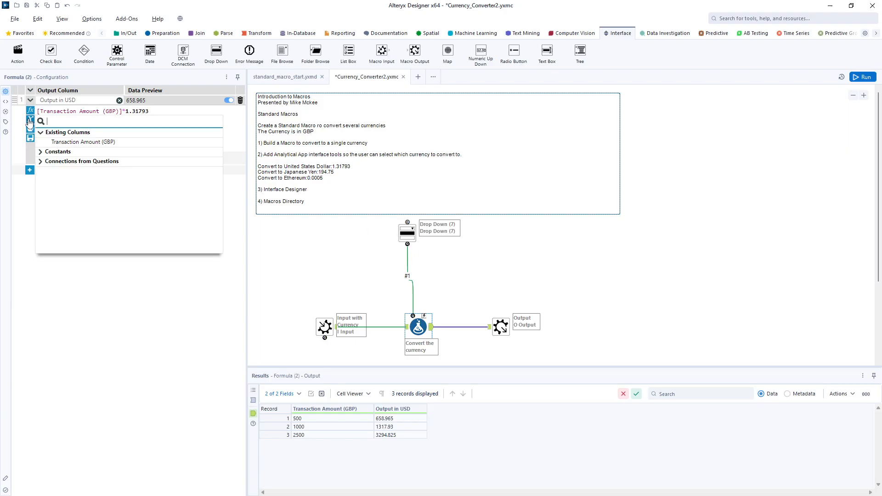
click(40, 162)
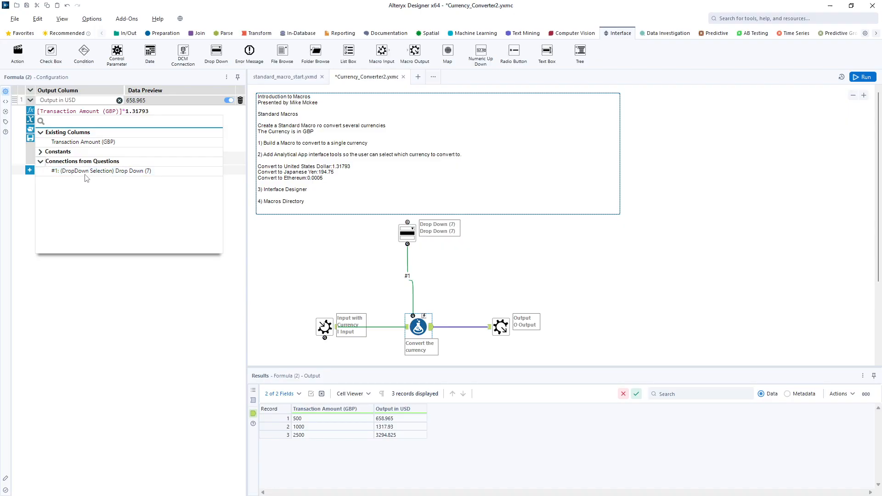
click(40, 162)
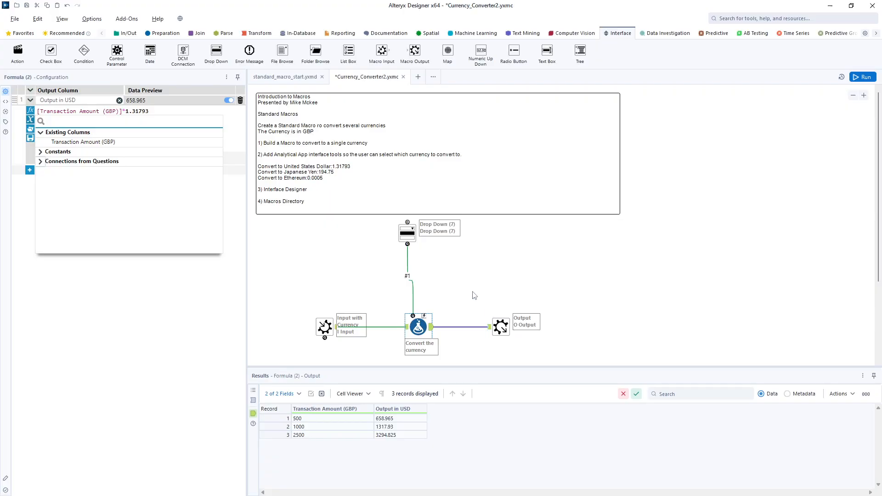
Replace the Drop Down's question connection with one to the Formula tool's action anchor, inserting an Action tool between them.
click(408, 271)
key(Delete)
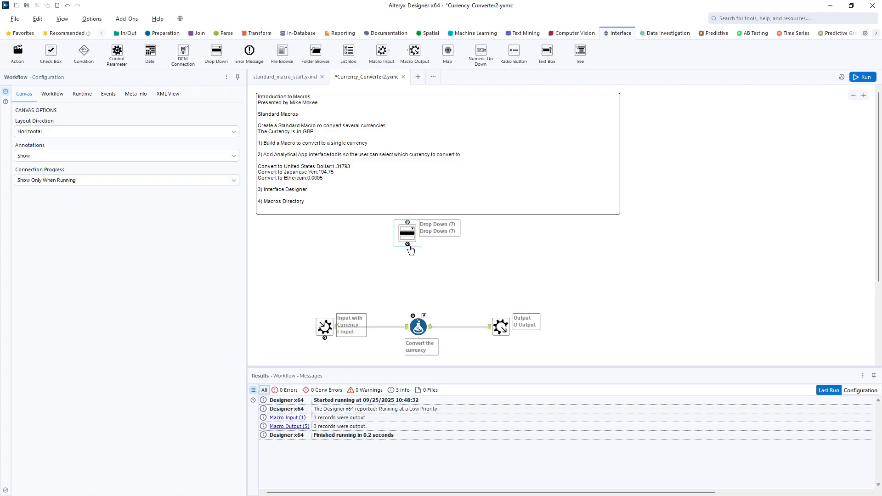
drag(408, 244, 429, 327)
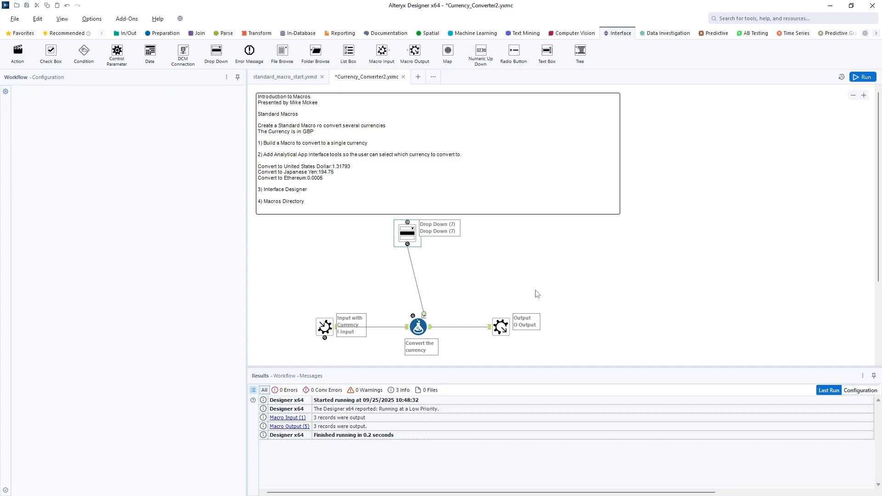
mouse_move(415, 279)
mouse_down()
mouse_move(425, 294)
mouse_move(434, 278)
mouse_move(423, 277)
mouse_up()
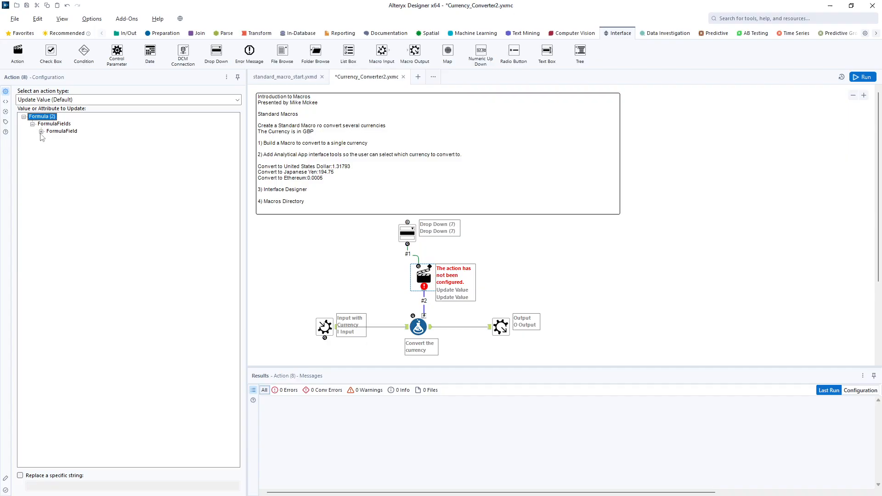
click(42, 132)
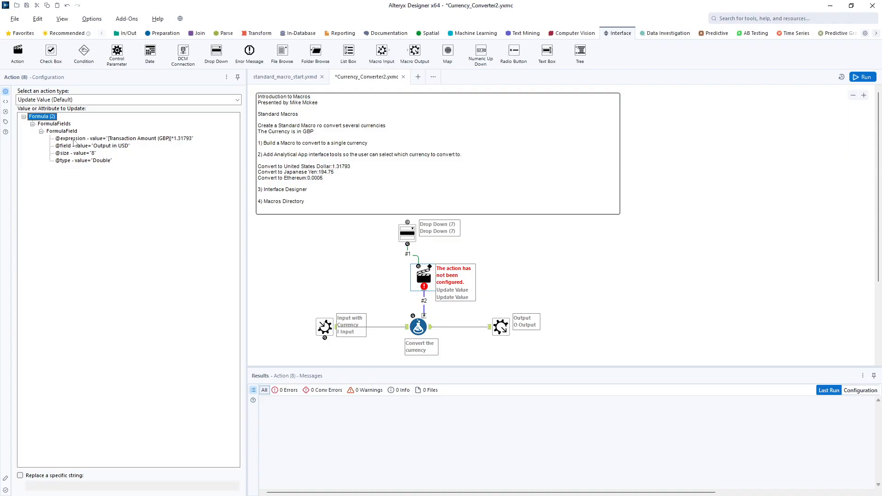
click(62, 102)
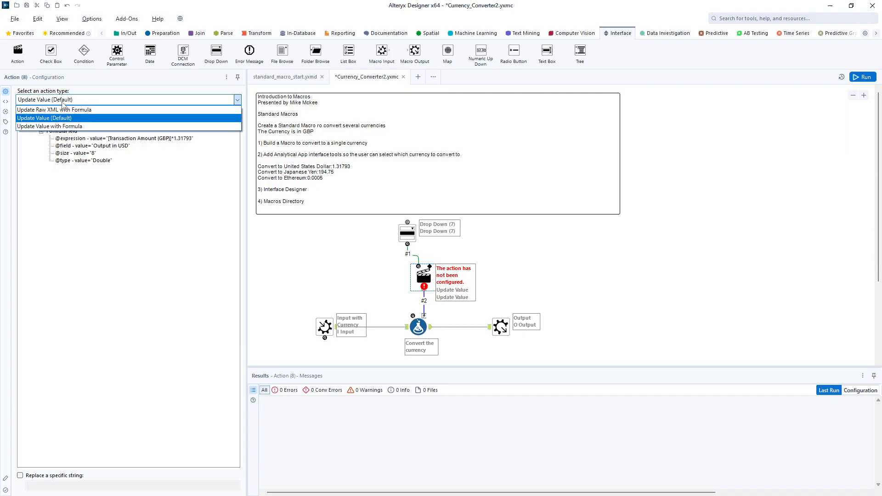
click(96, 101)
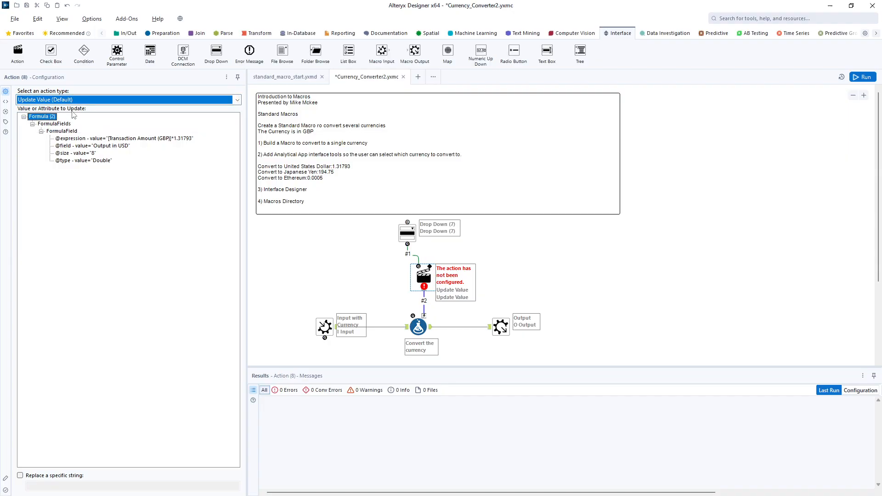
click(83, 139)
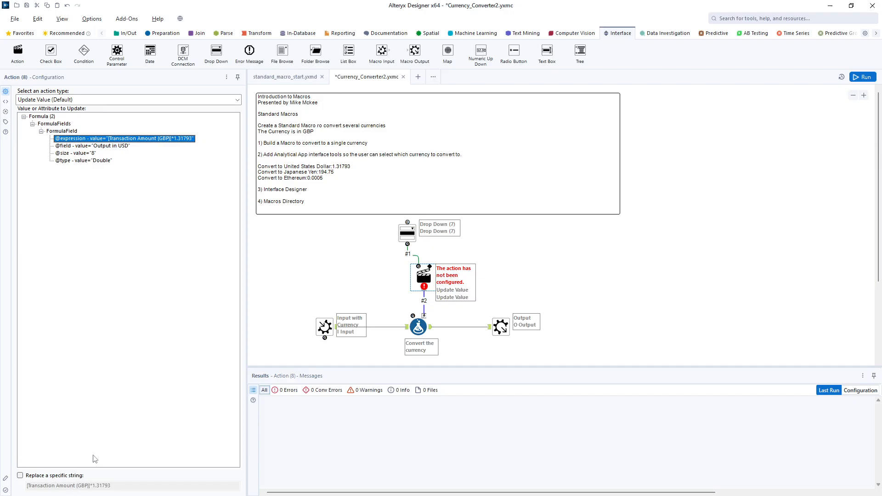
click(19, 476)
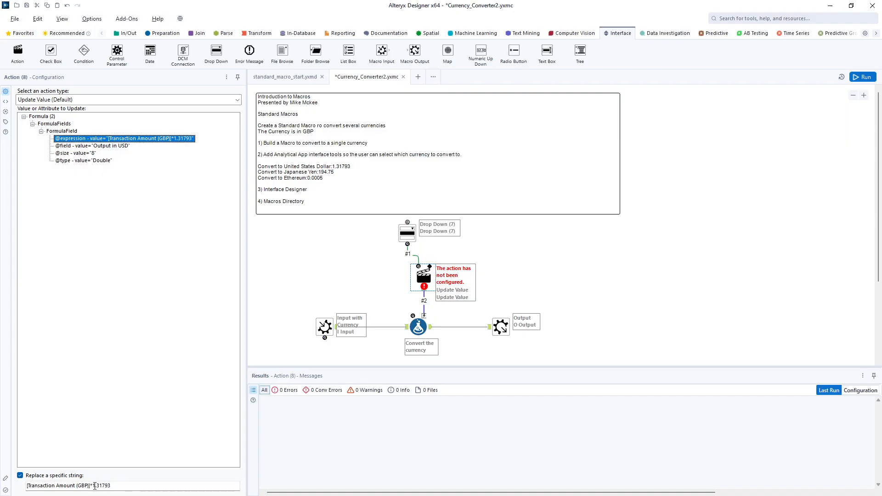
drag(94, 486, 26, 486)
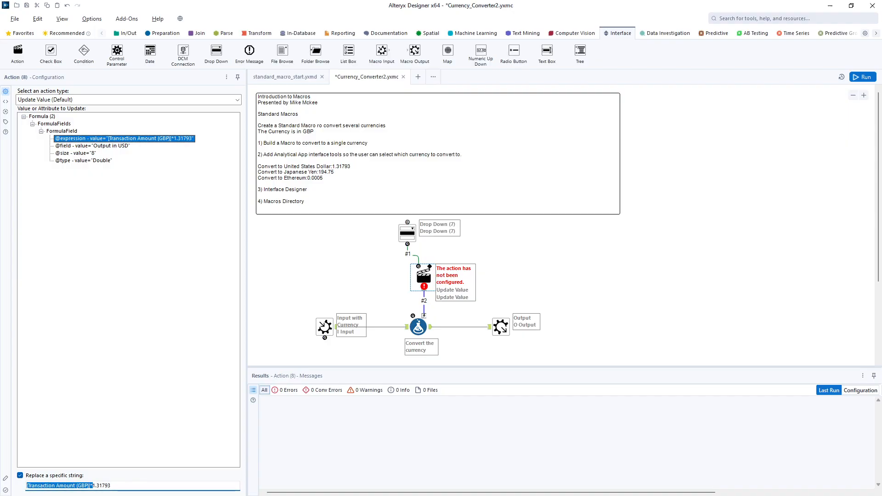
key(BackSpace)
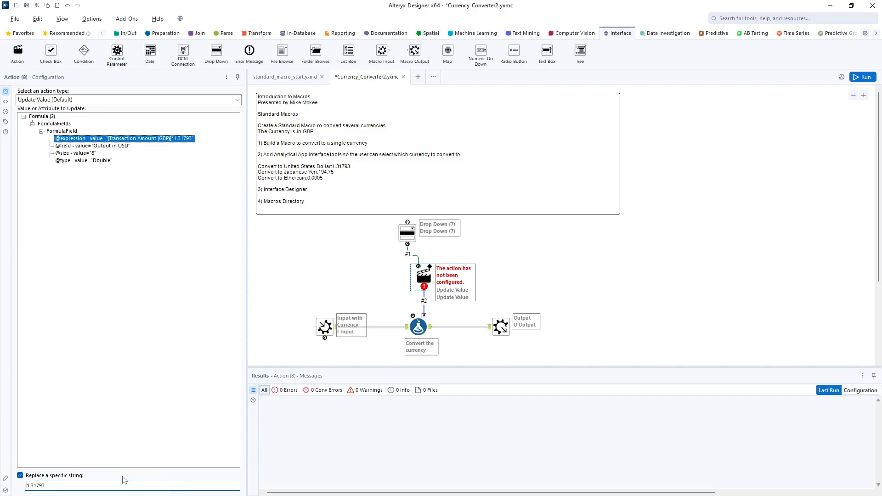
Set the Drop Down tool's list values to "Manually set values (Name:Value - one per line)".
click(406, 234)
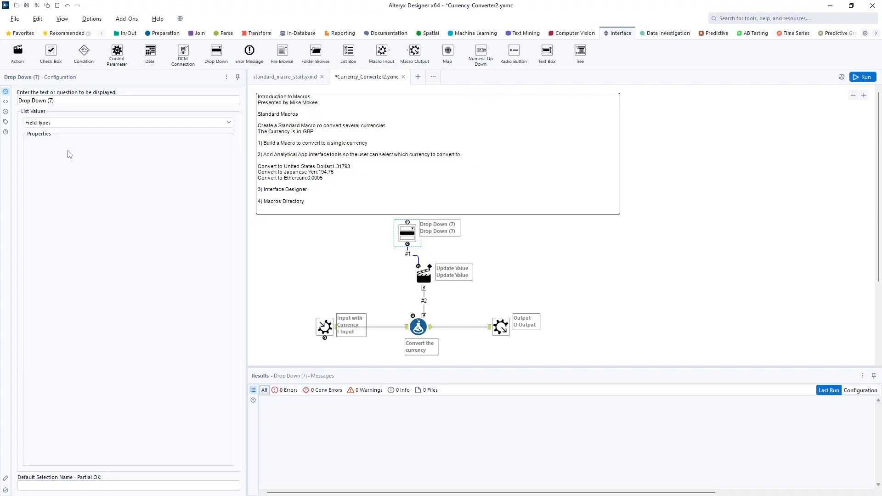
click(74, 125)
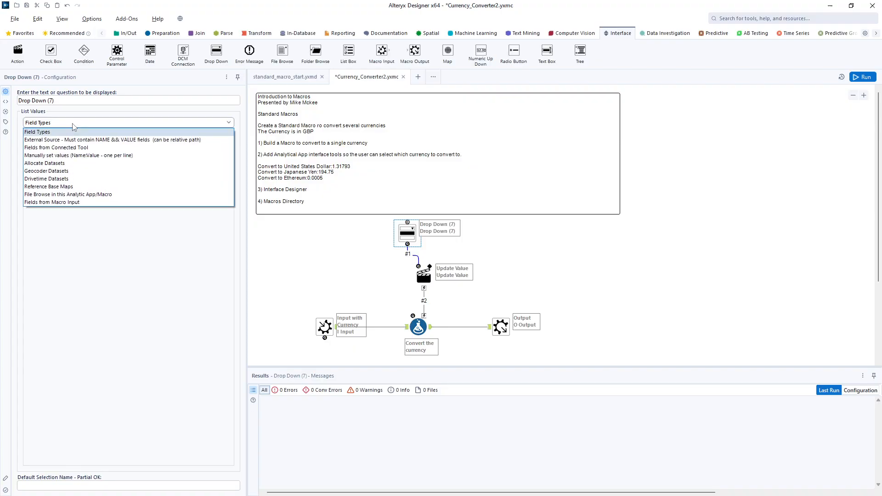
click(109, 156)
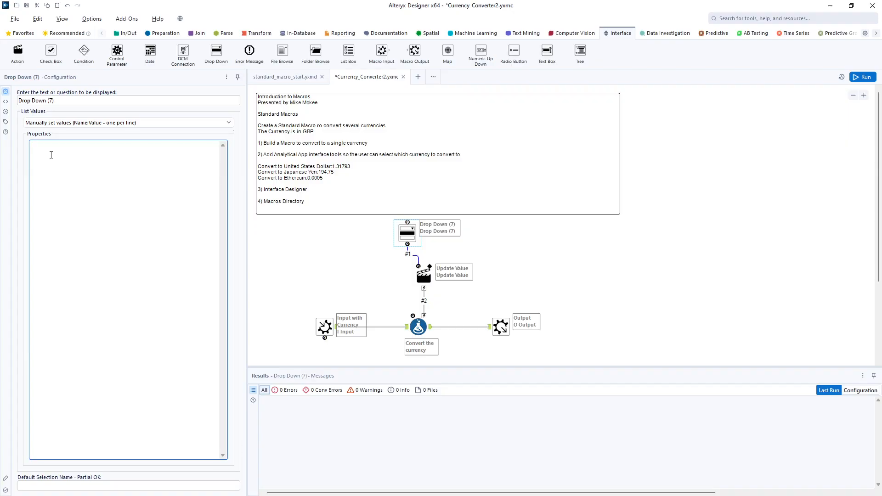
Copy the United States Dollar, Japanese Yen and Ethereum conversion lines from the comment box into the Drop Down tool's properties.
click(330, 180)
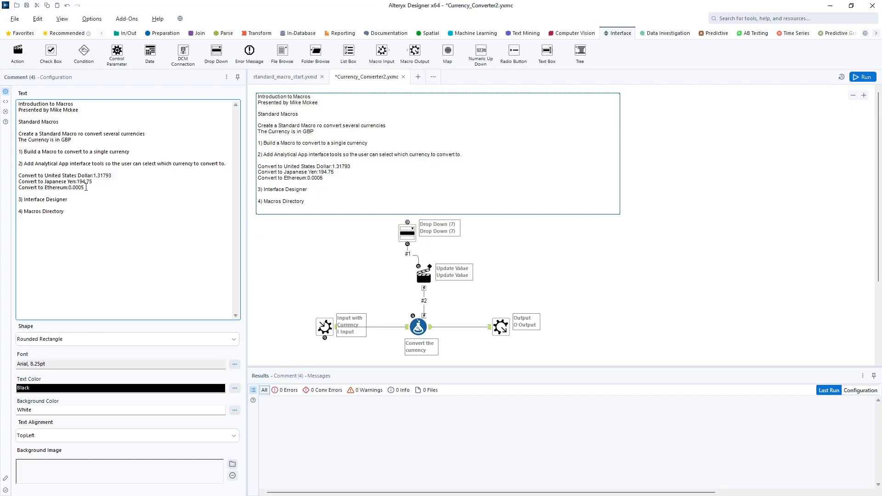
drag(86, 187, 13, 177)
right_click(36, 179)
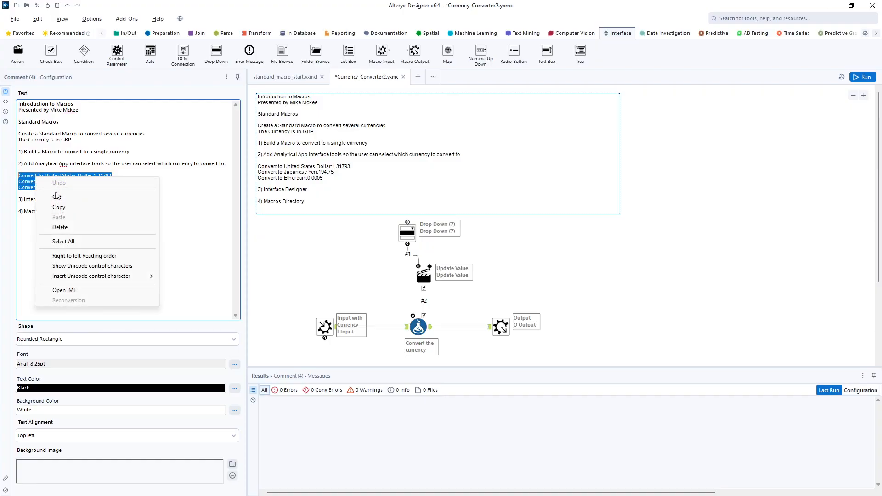
click(73, 207)
click(407, 233)
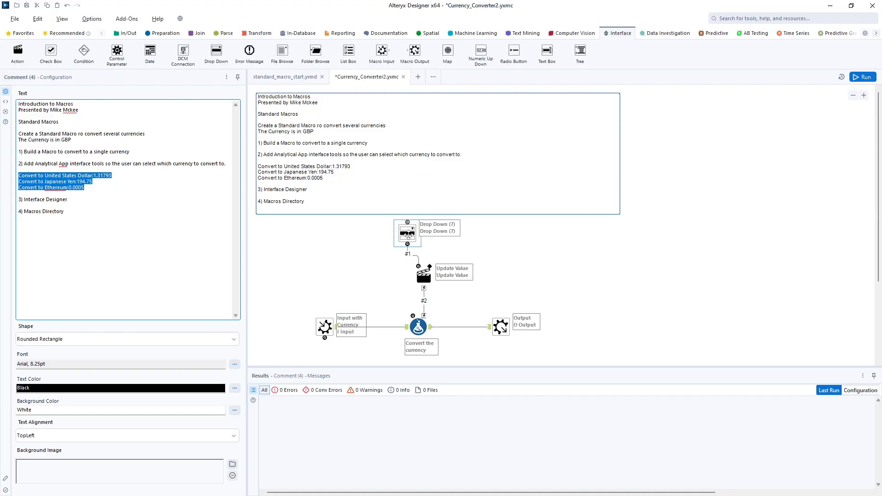
click(49, 155)
right_click(48, 155)
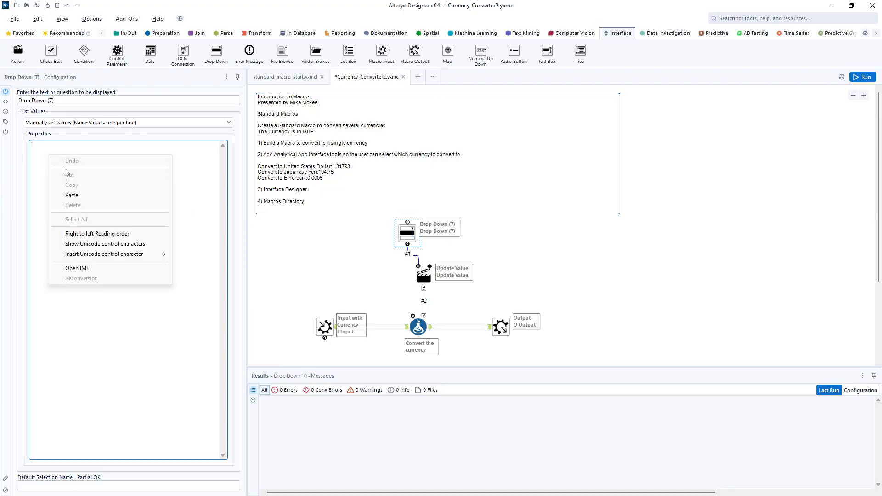
click(74, 196)
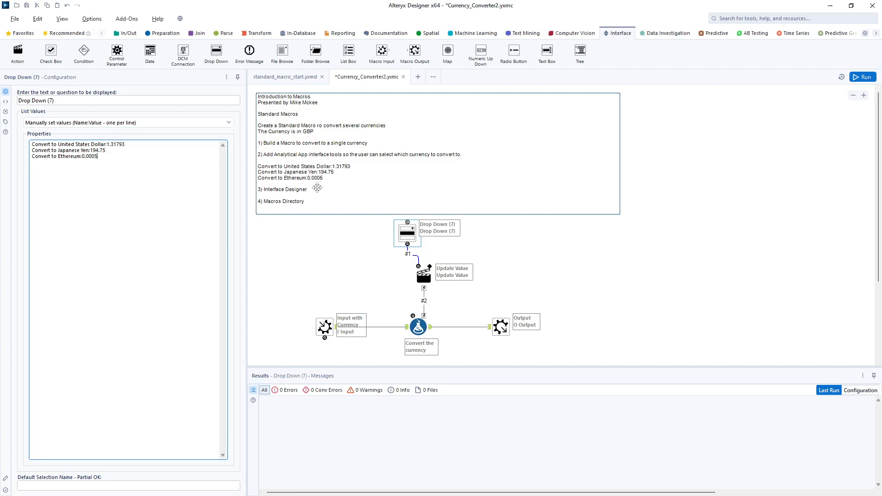
Save Currency_Converter2.yxmc and check the refreshed macro tool's questions in standard_macro_start.yxmd.
click(27, 7)
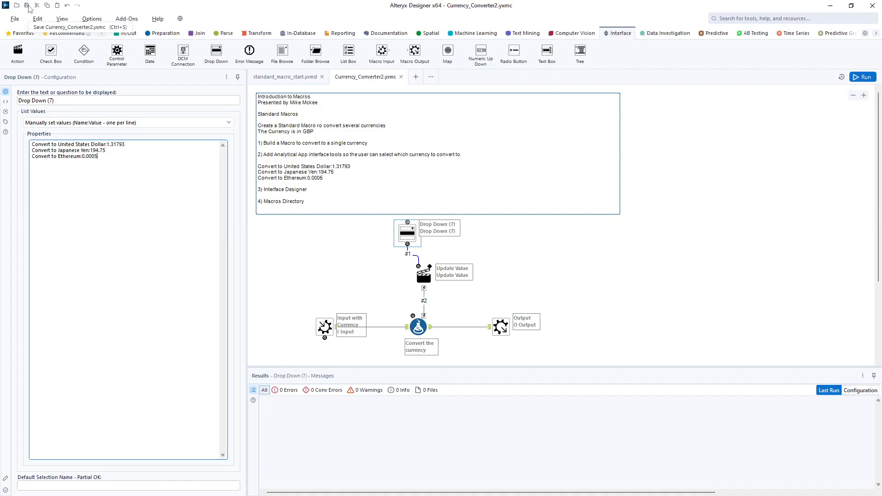
click(284, 78)
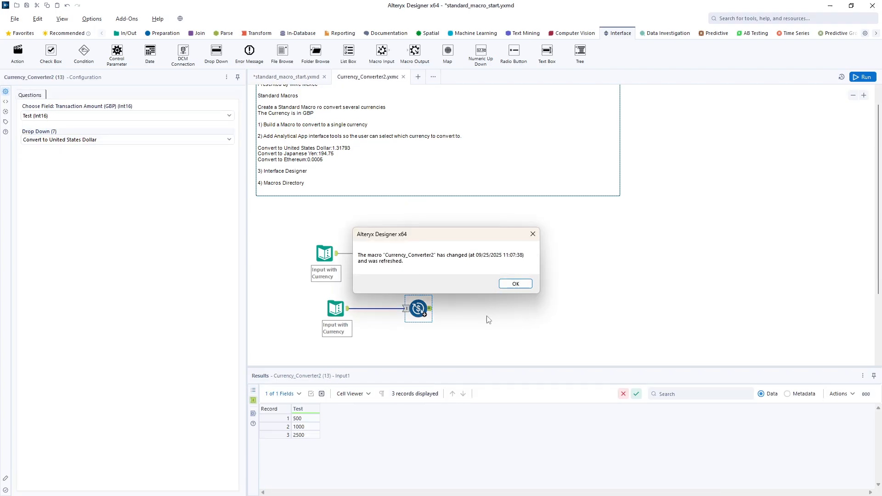
click(515, 284)
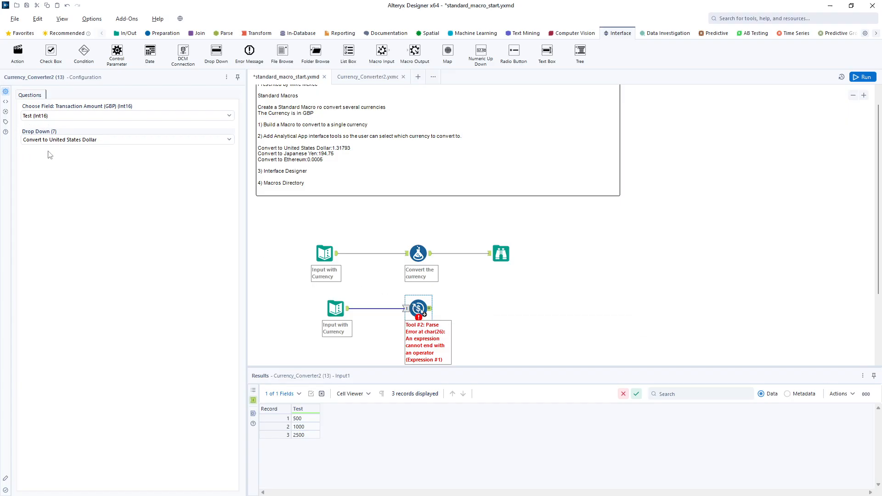
In Currency_Converter2.yxmc, set the Drop Down tool's question text to "Currency Conversion" and save the macro.
click(373, 78)
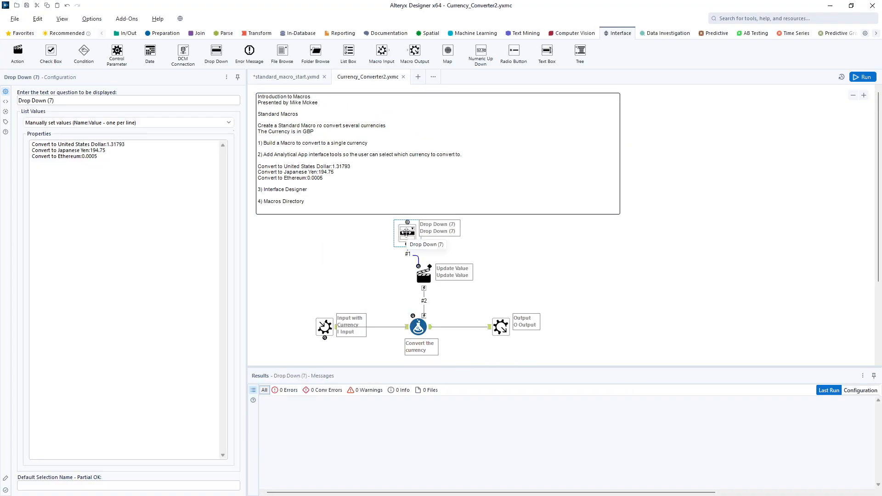
click(50, 101)
key(ctrl+a)
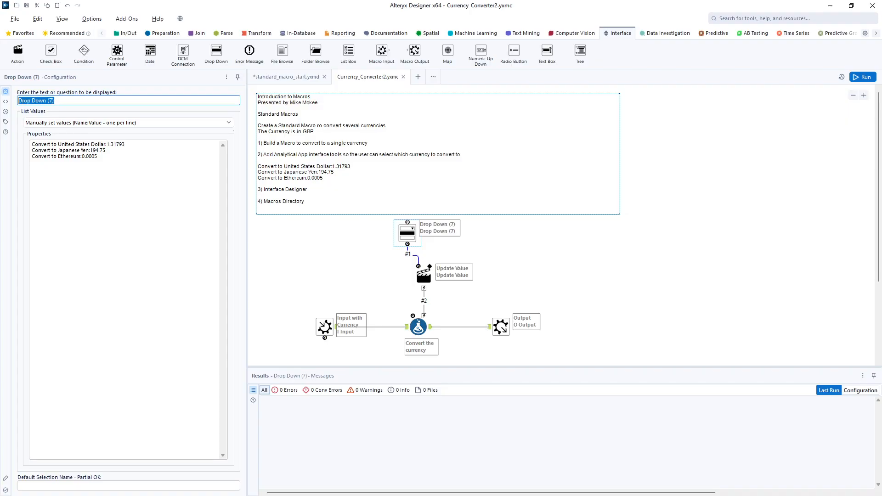
text(Currentcy Covnversion)
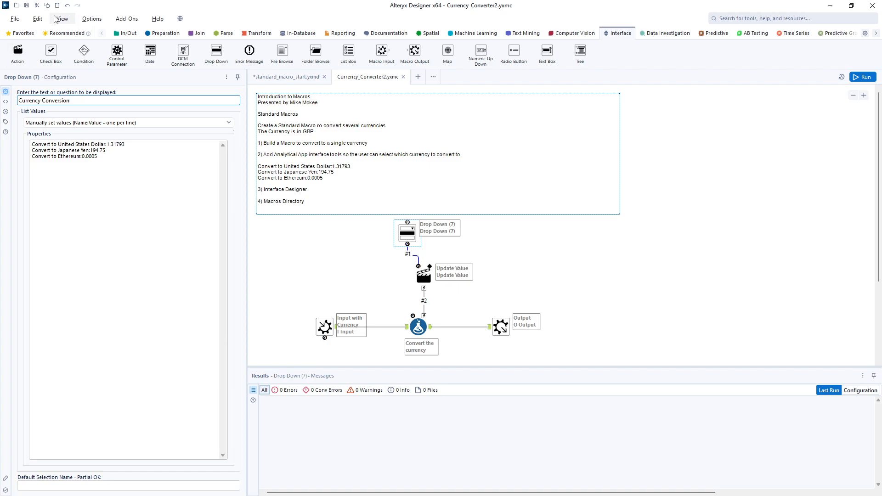
In standard_macro_start.yxmd, set the macro tool's Currency Conversion to "Convert to Ethereum" and run the workflow.
click(285, 78)
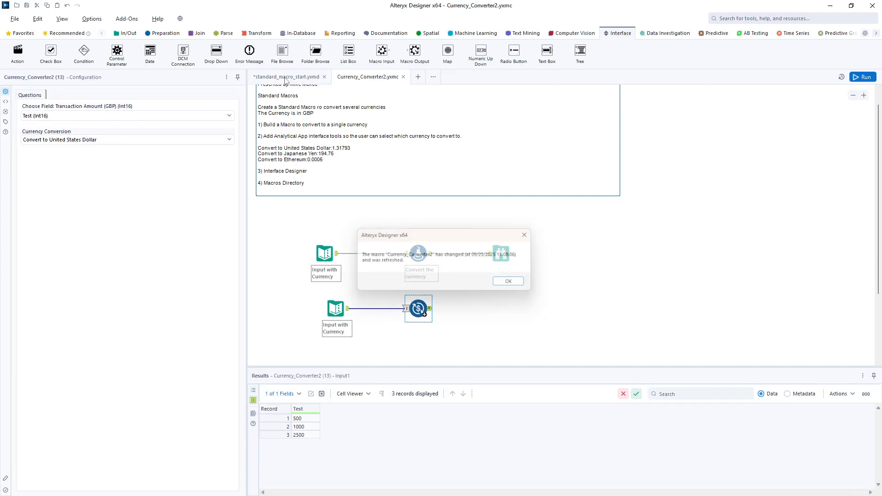
click(515, 284)
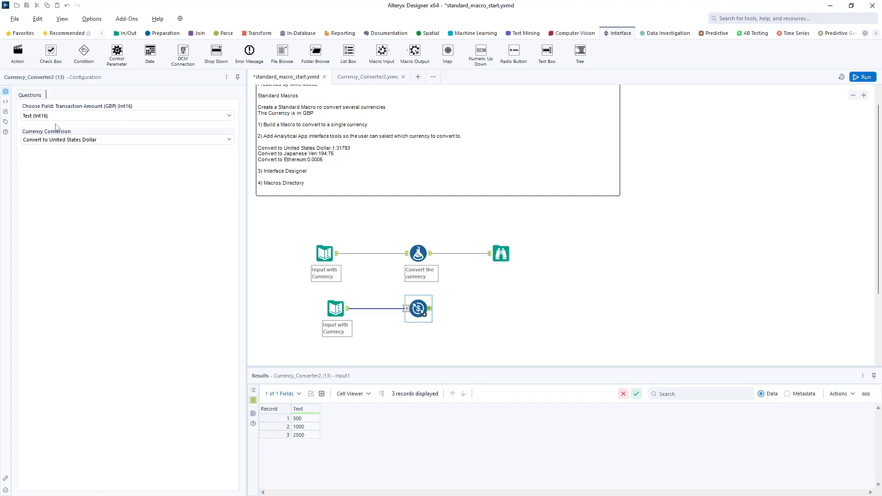
click(229, 140)
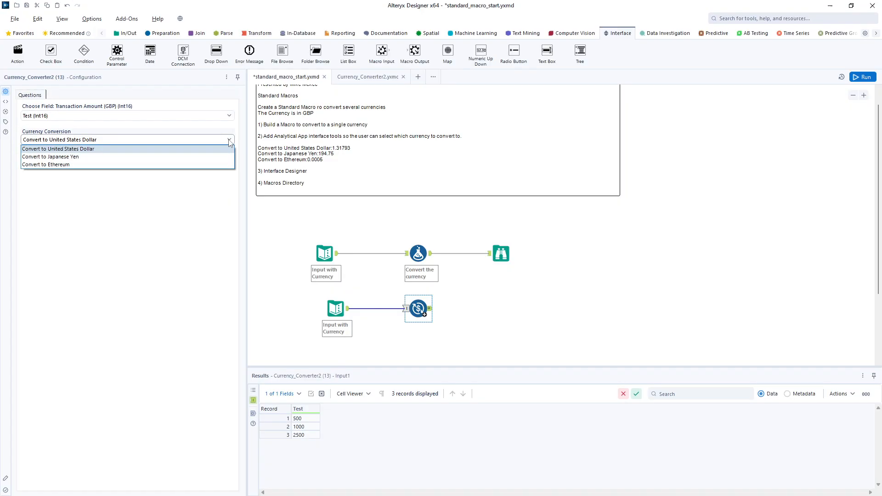
click(210, 166)
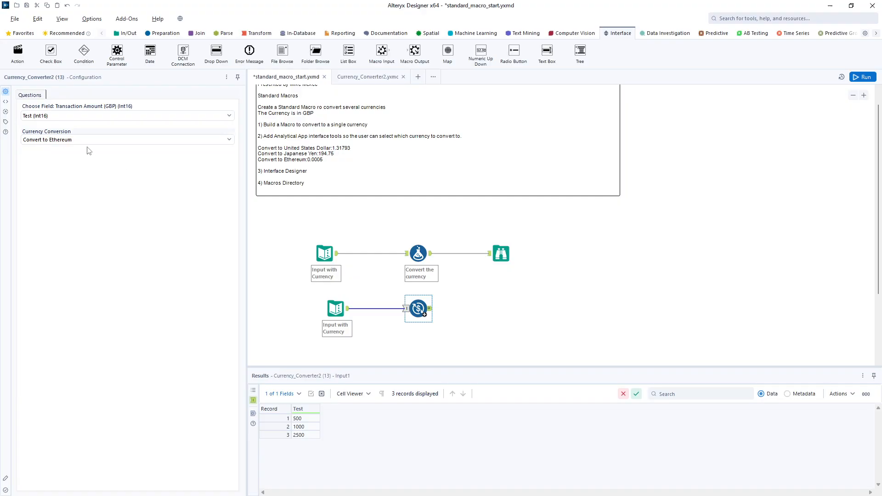
click(862, 77)
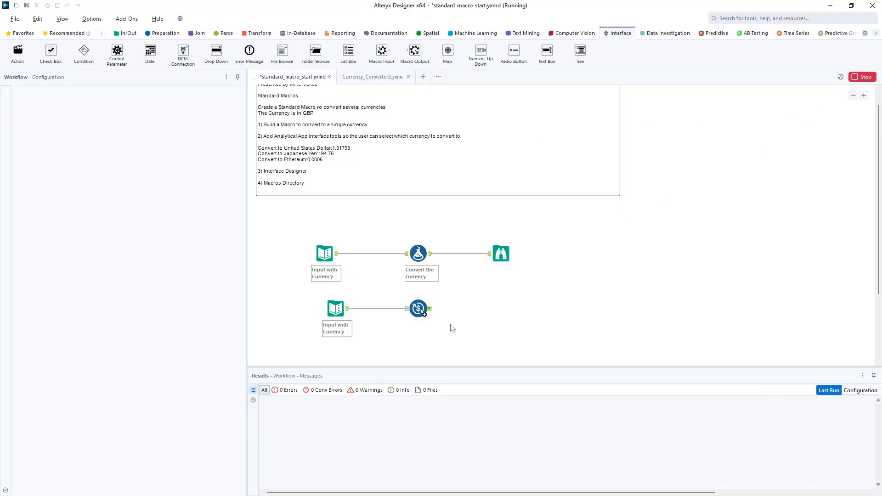
Compare the macro tool's output with the Formula tool's output in standard_macro_start.yxmd.
click(431, 310)
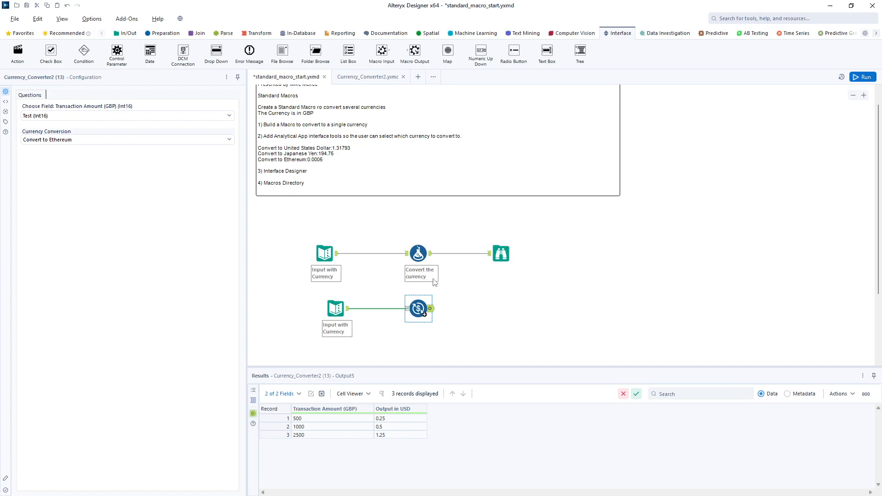
click(430, 257)
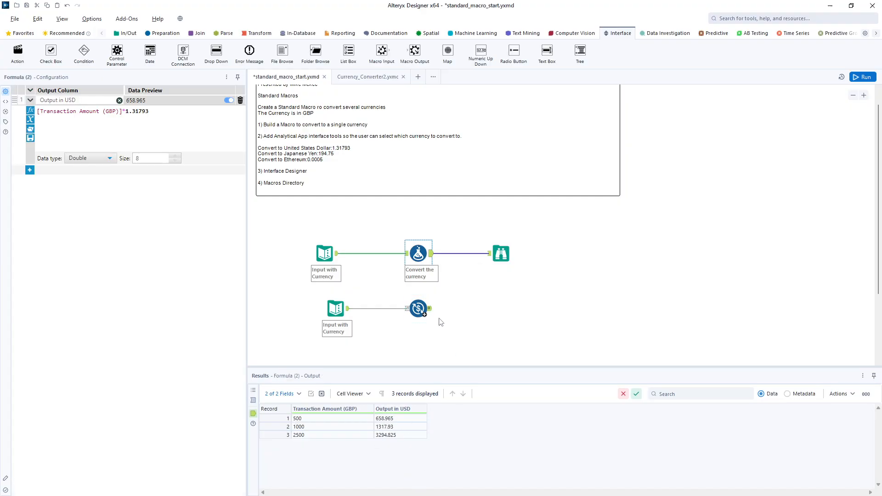
click(431, 310)
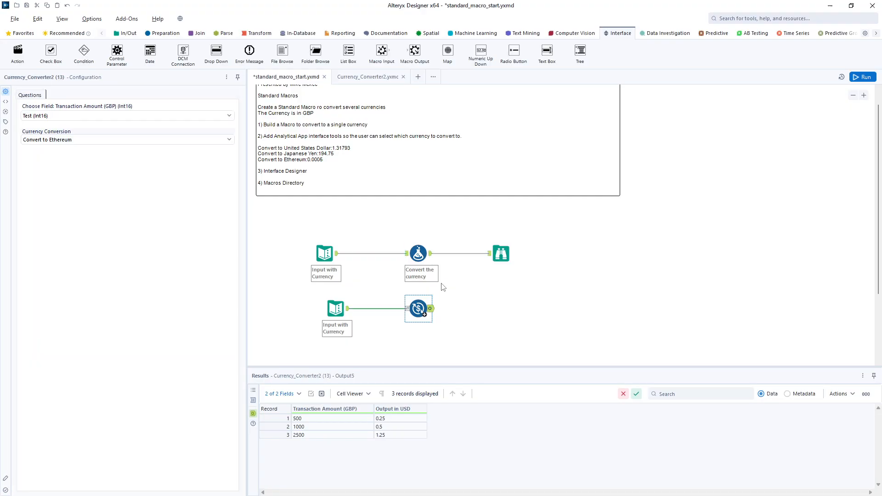
Review how the Drop Down, Action and Formula tools in Currency_Converter2.yxmc replace the 1.31793 rate in the expression.
click(380, 77)
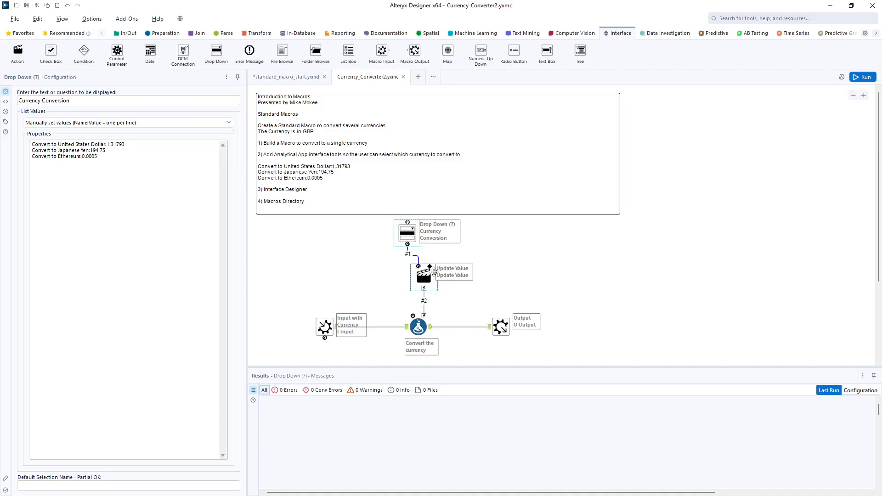
click(419, 282)
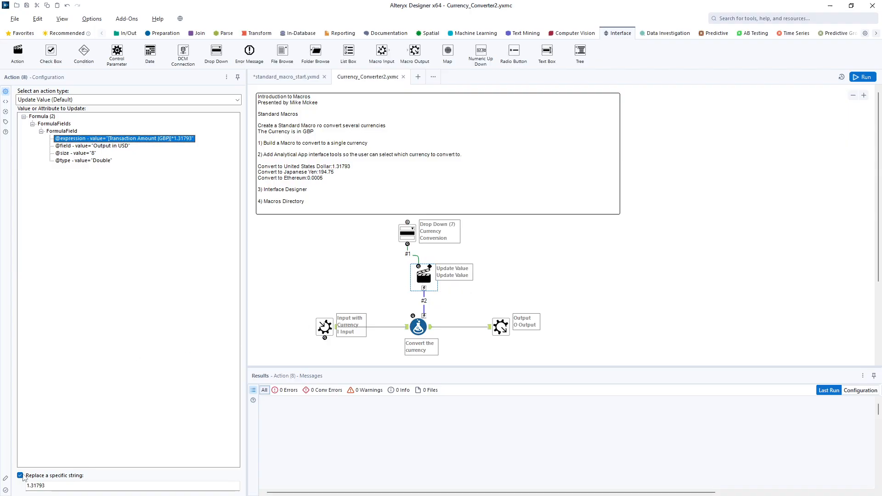
click(416, 330)
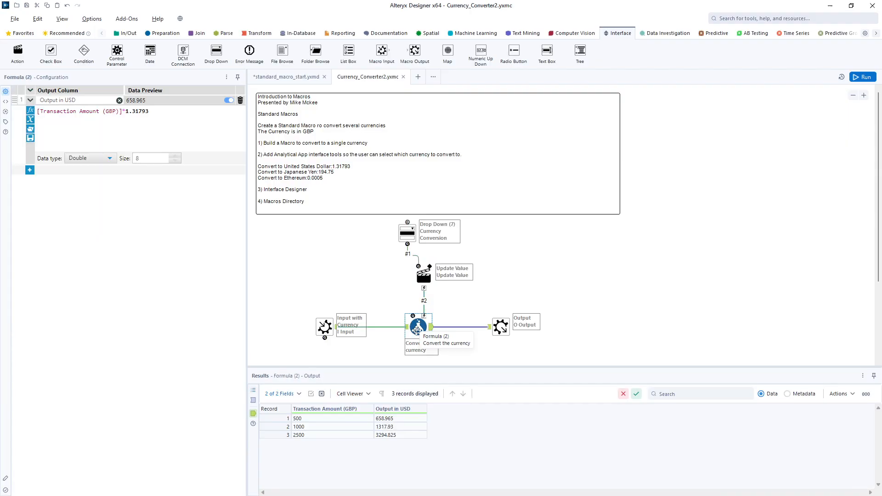
drag(144, 113, 128, 113)
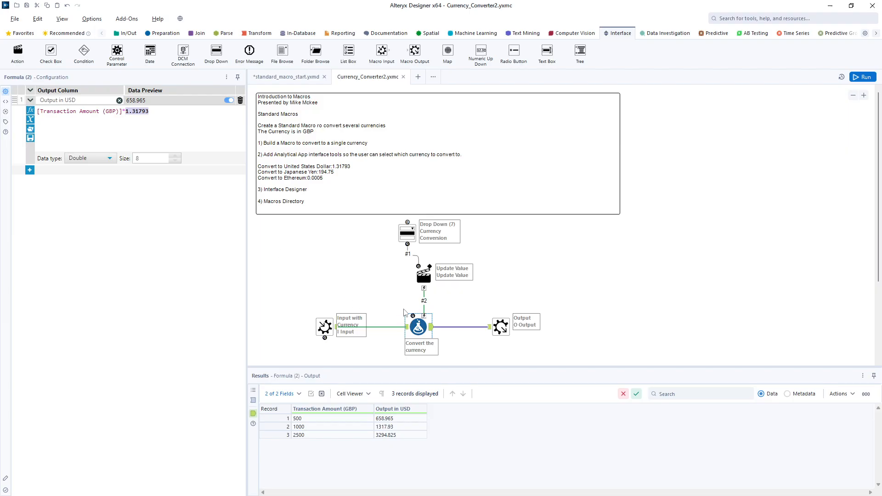
click(423, 280)
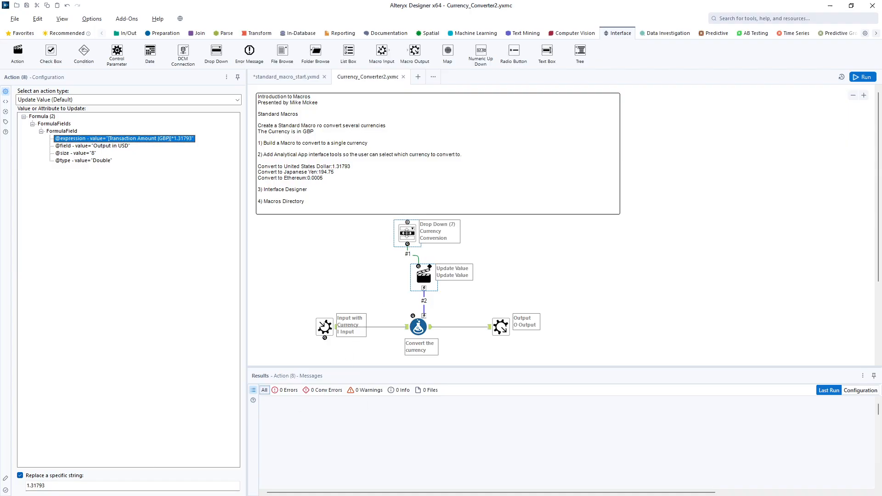
click(407, 236)
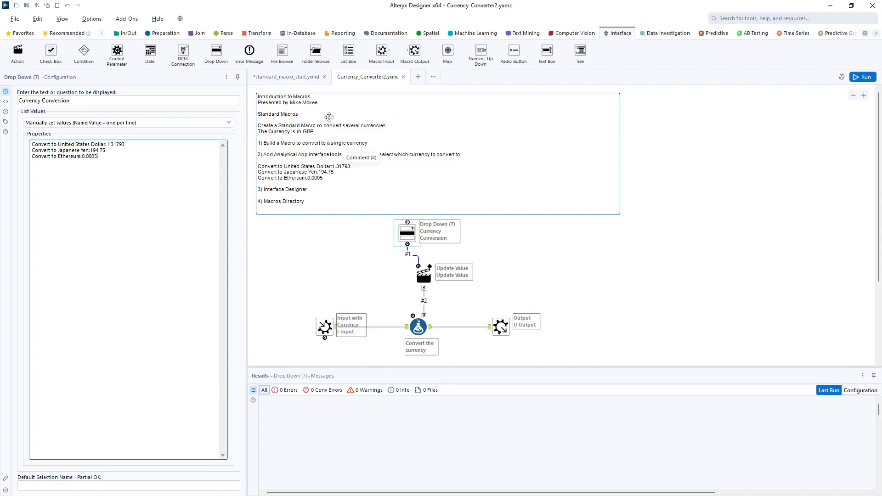
Show the Interface Designer for Currency_Converter2.yxmc.
click(290, 77)
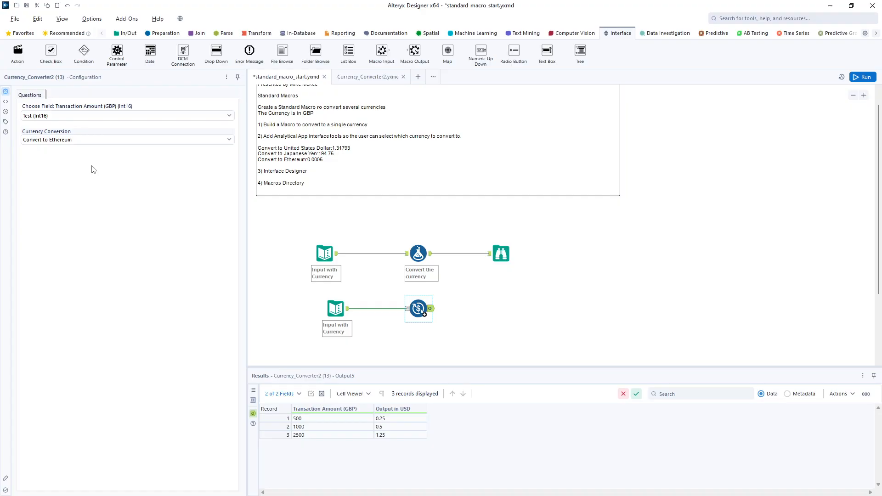
click(62, 19)
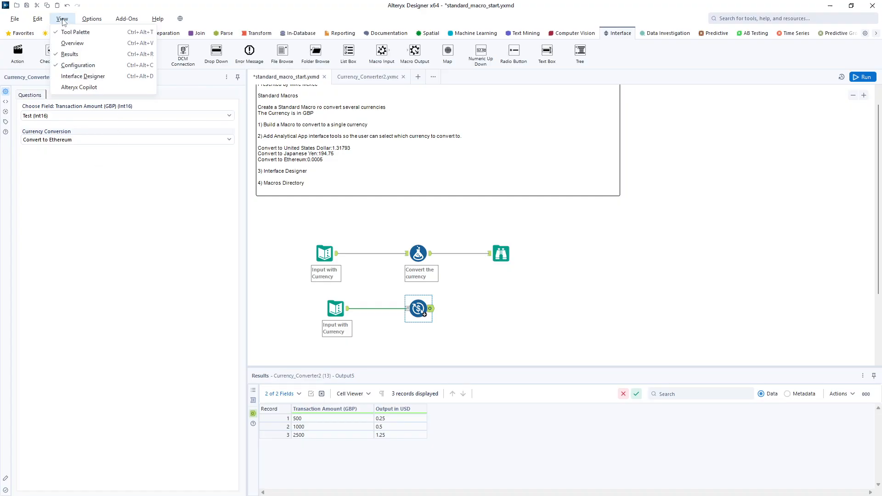
click(76, 77)
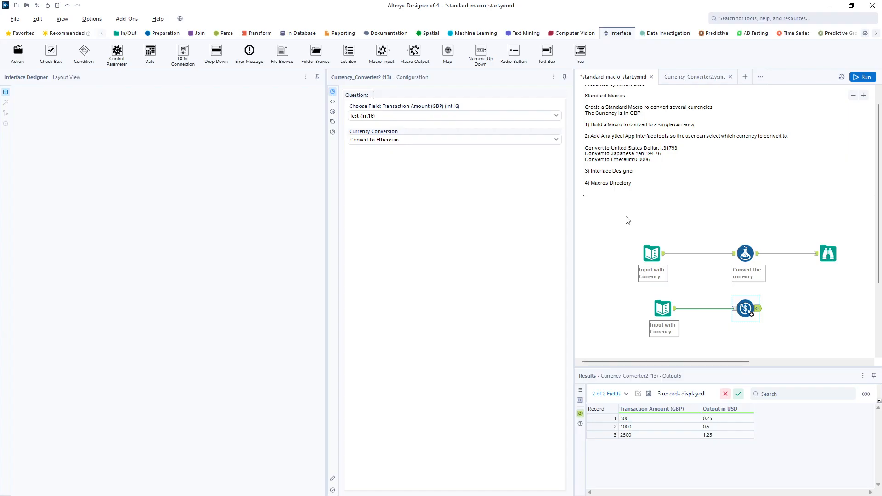
click(690, 77)
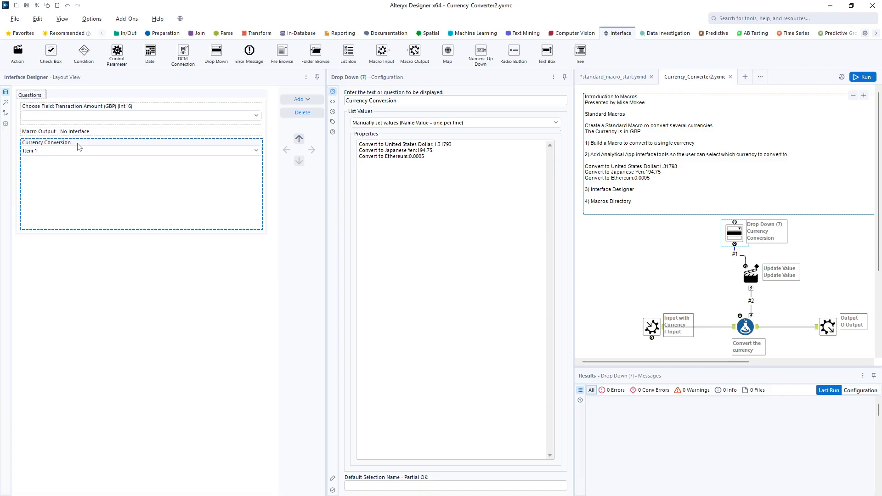
Move the Currency Conversion drop-down to the start of the macro's question layout, above the Transaction Amount (GBP) field question.
click(75, 109)
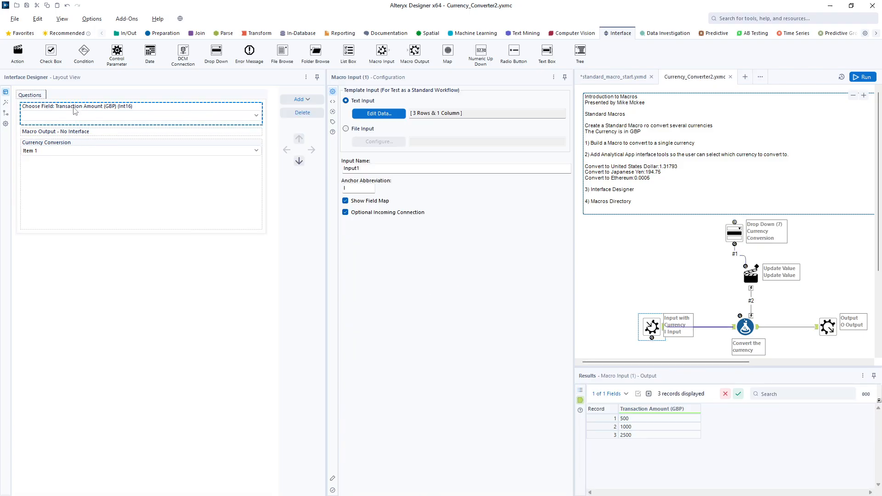
click(74, 156)
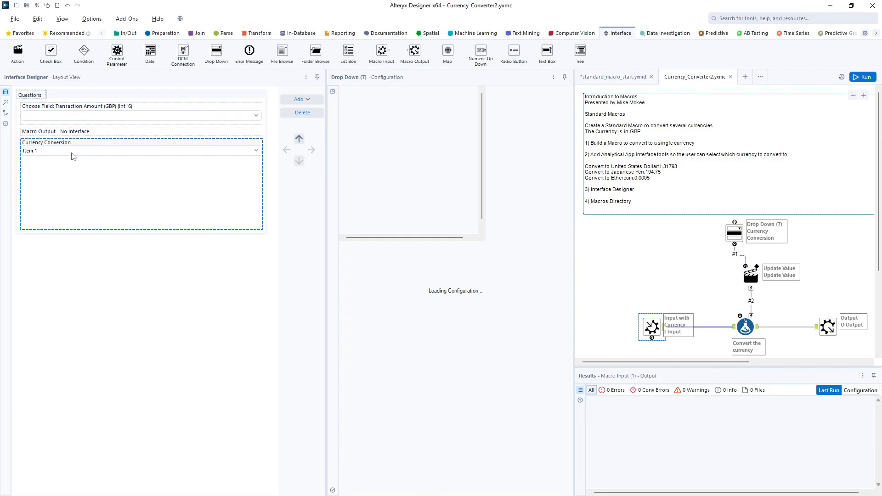
click(299, 139)
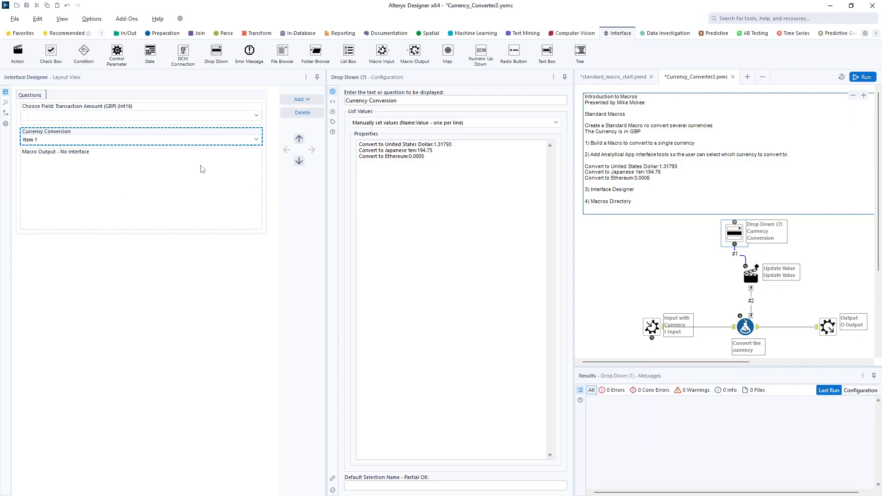
click(299, 139)
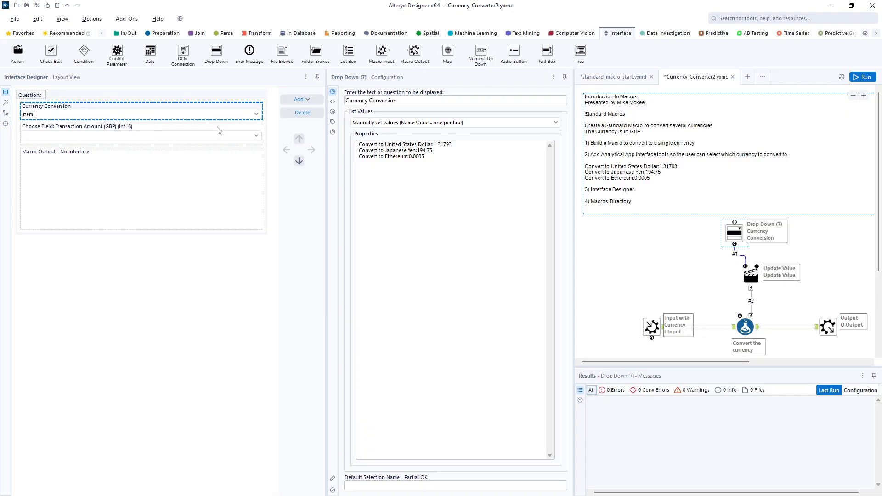
click(298, 102)
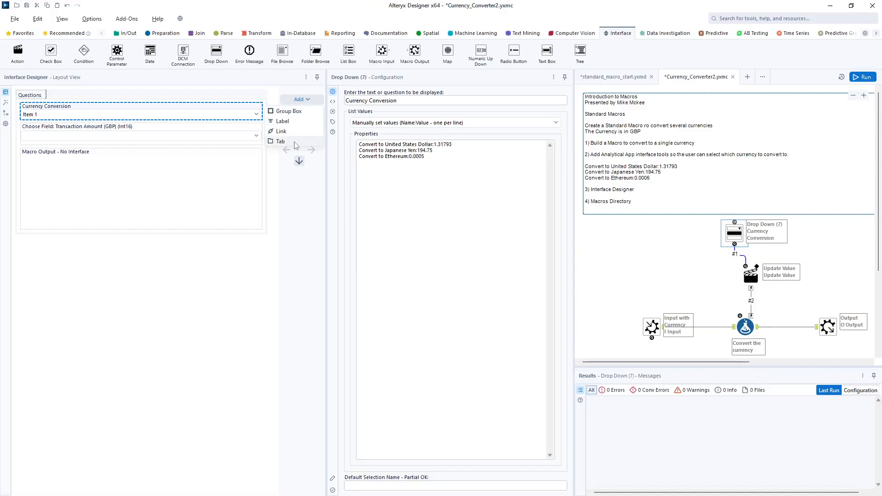
click(184, 292)
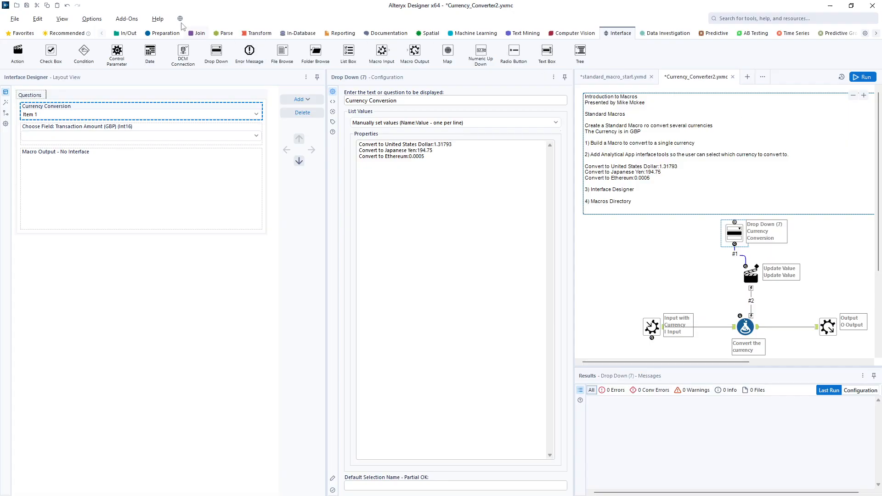
Save the macro's new question layout and, with the Interface Designer hidden, accept the macro refresh in standard_macro_start.yxmd.
click(26, 6)
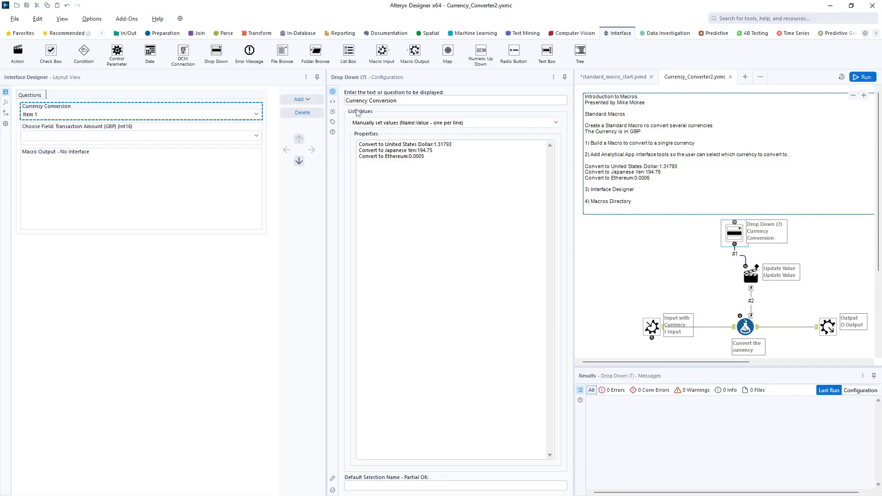
click(305, 77)
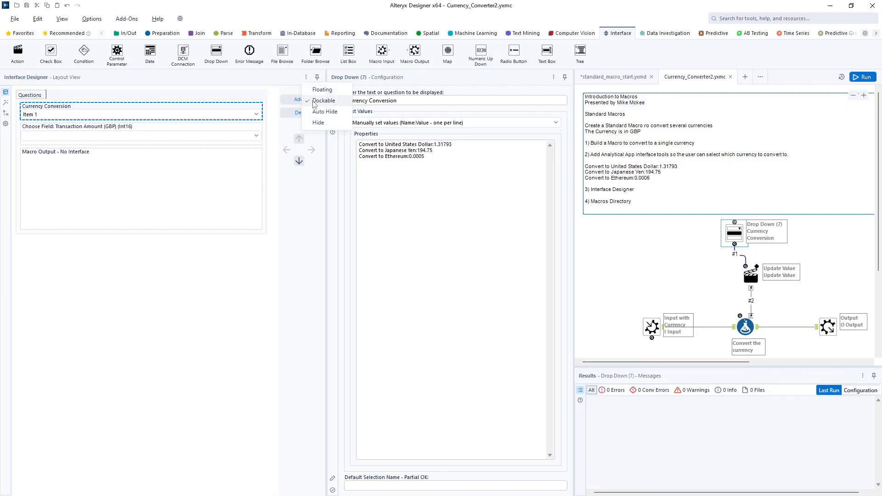
click(318, 123)
click(287, 77)
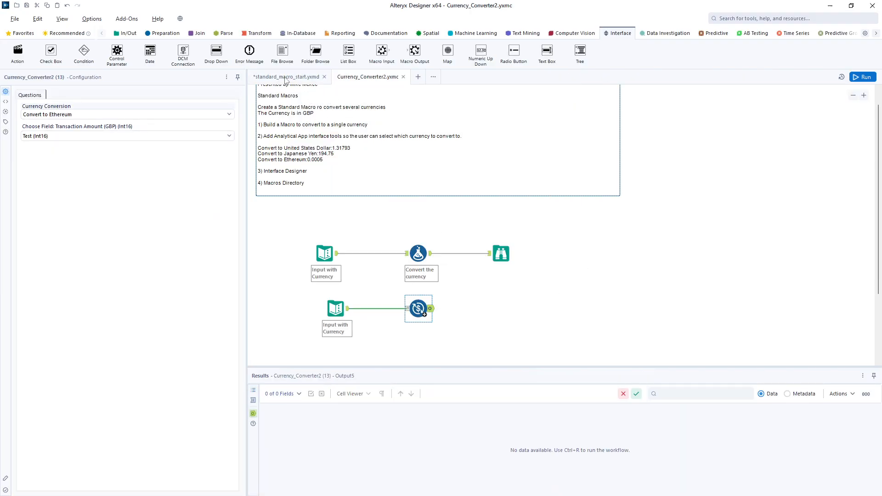
click(513, 283)
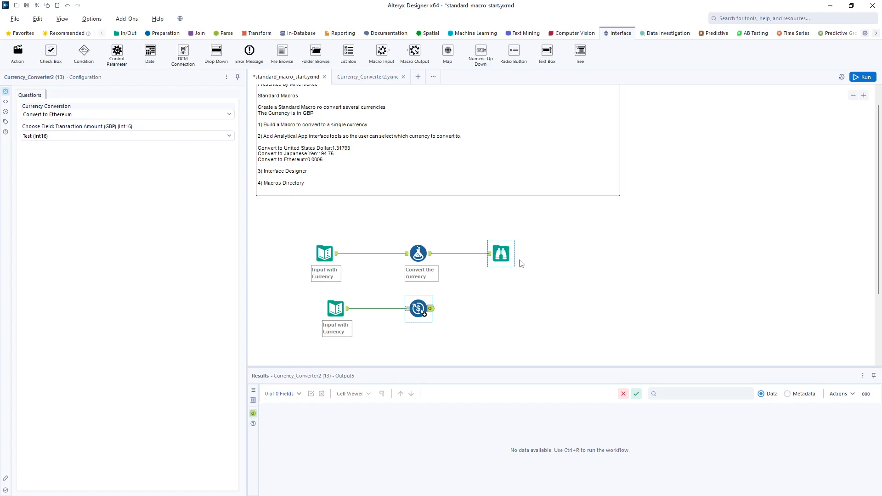
Turn off Optional Incoming Connection on the Macro Input in Currency_Converter2.yxmc, save it, and accept the refresh in standard_macro_start.yxmd.
click(369, 78)
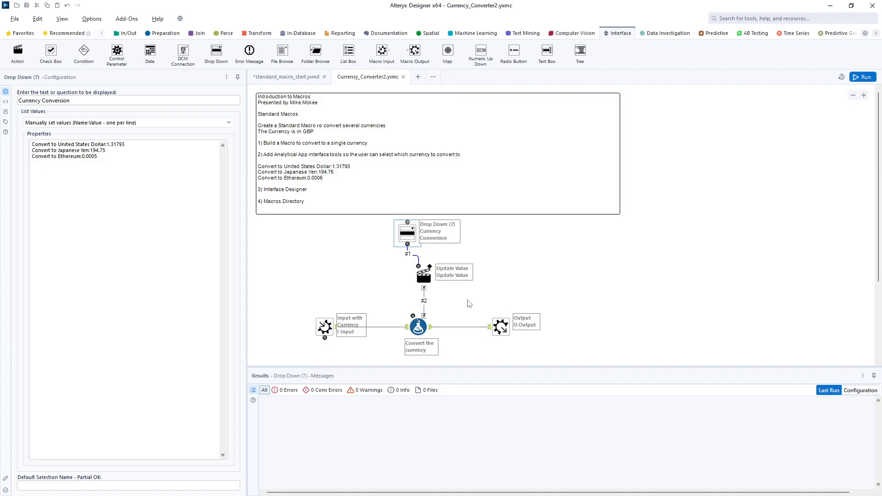
click(316, 262)
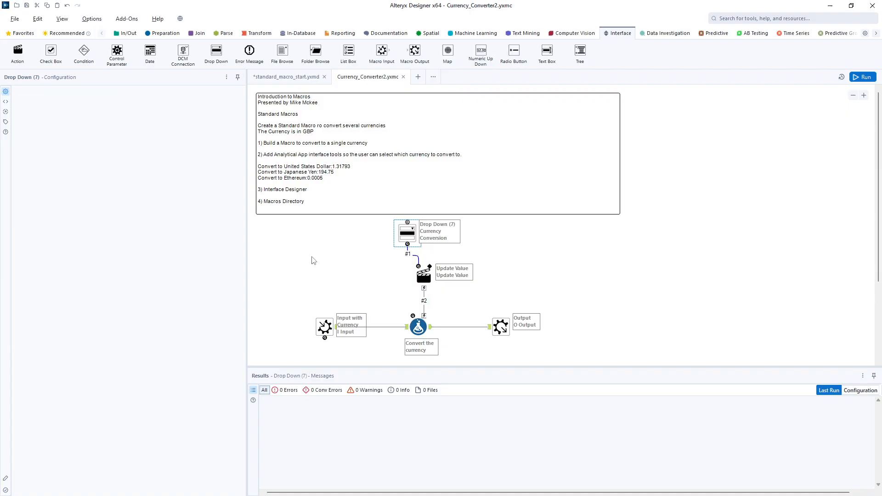
key(ctrl+r)
click(324, 324)
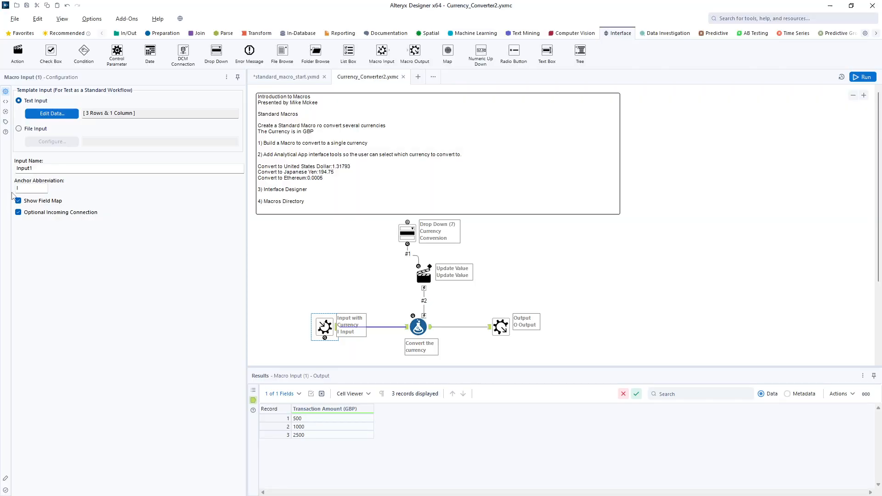
click(19, 213)
scroll(334, 264, down, 1)
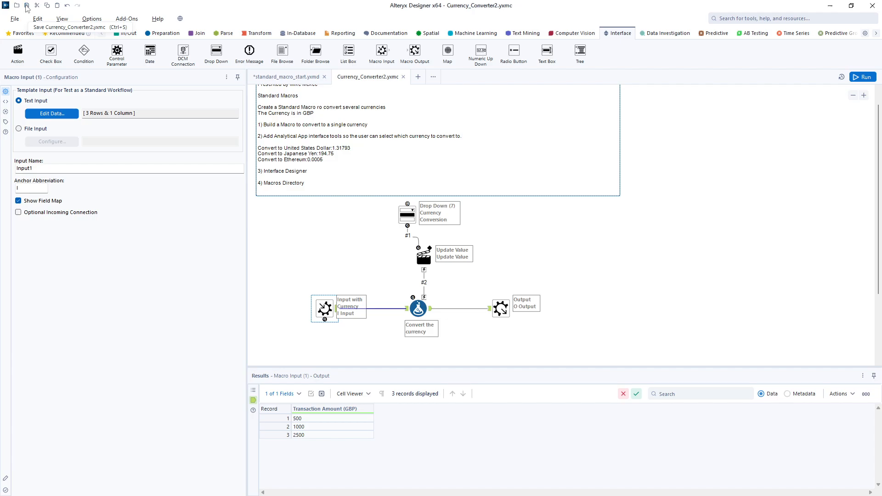
click(285, 78)
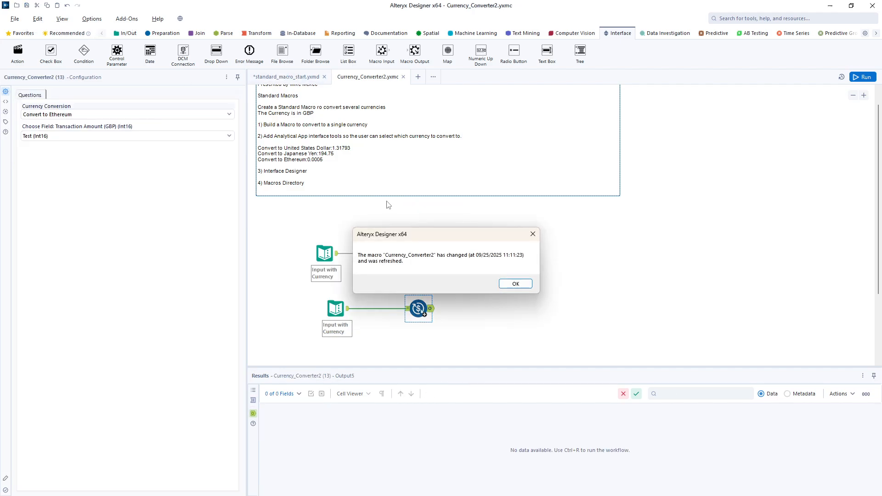
click(514, 286)
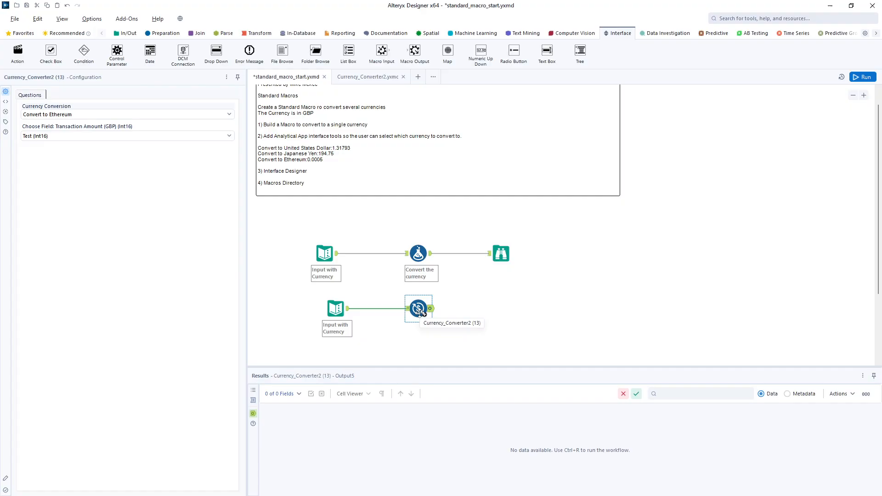
click(92, 19)
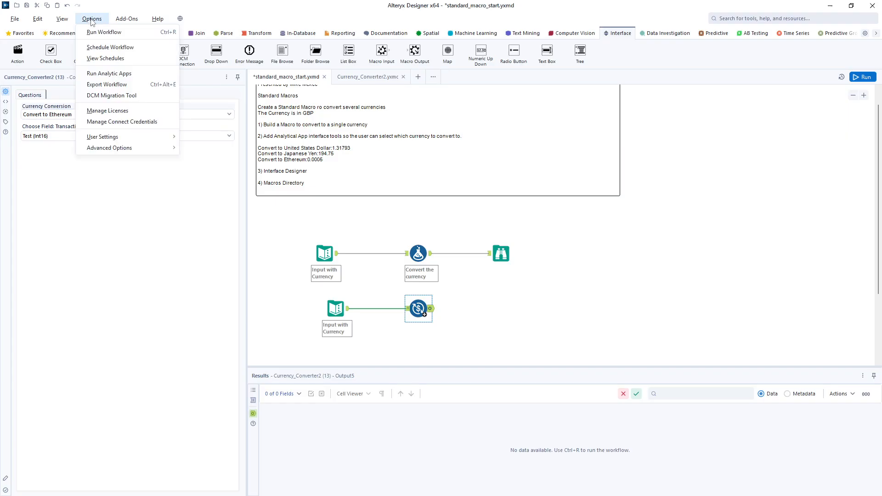
mouse_move(109, 139)
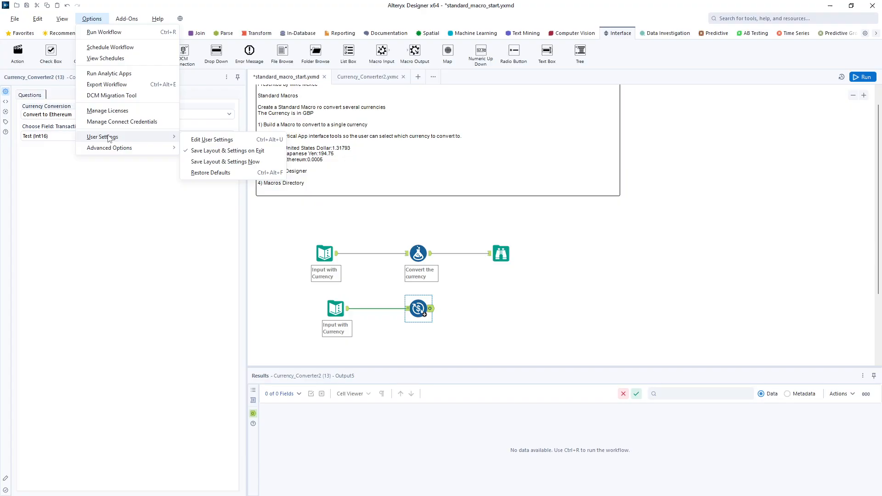
click(92, 18)
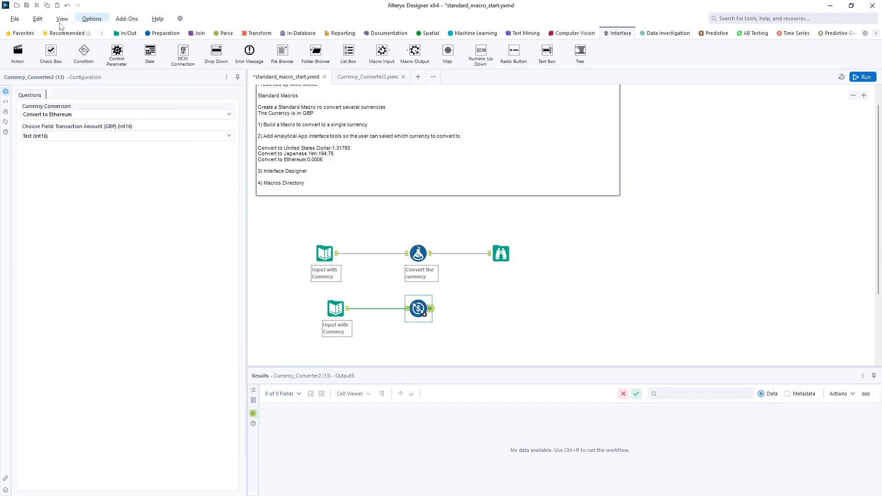
click(62, 18)
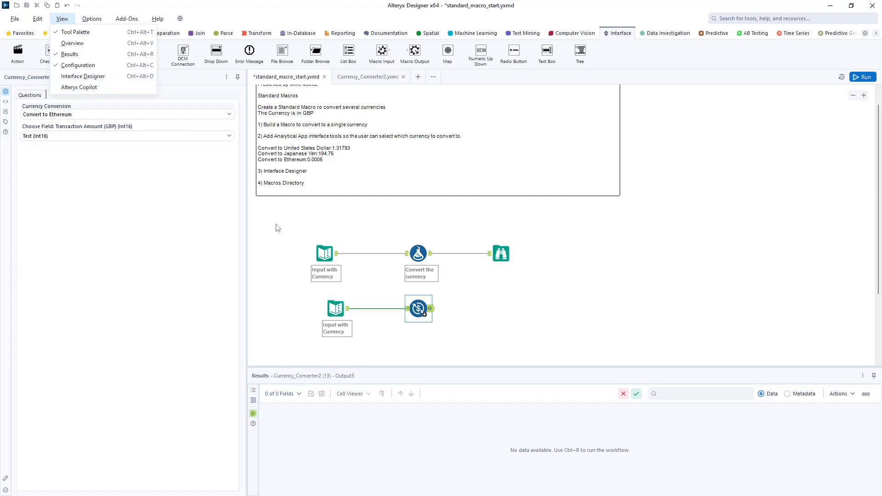
Show the Meta Info settings of Currency_Converter2.yxmc.
click(383, 78)
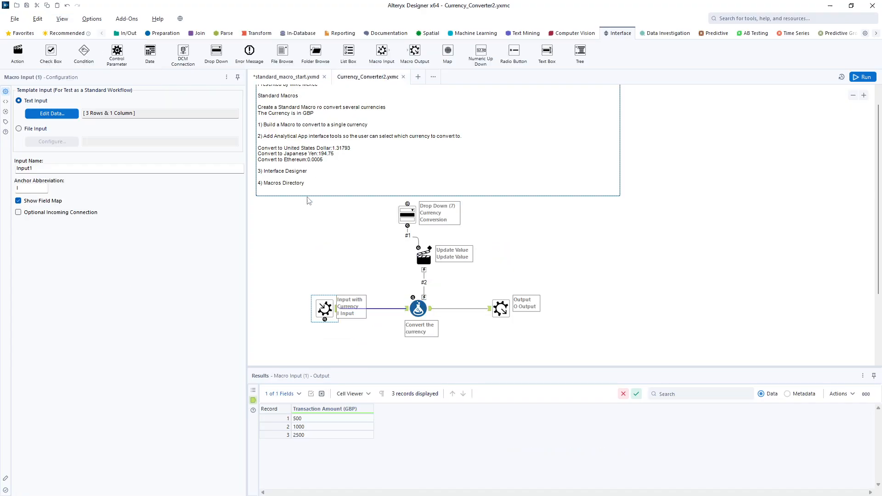
click(291, 232)
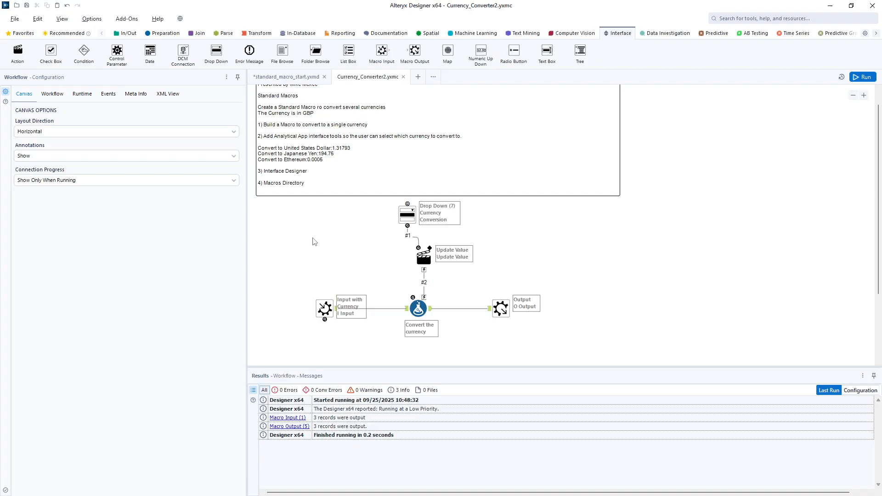
click(137, 98)
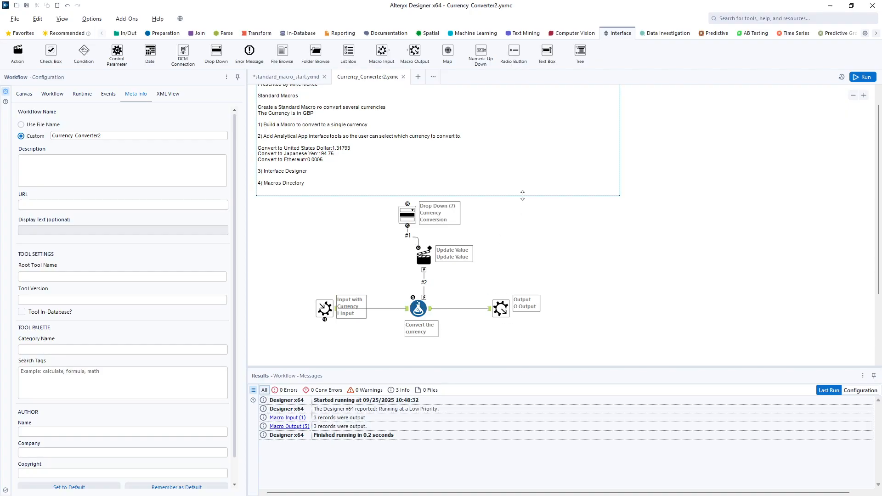
Create a blank workflow, place a Data Cleansing tool on it, and open the tool's underlying macro Cleanse.yxmc.
click(418, 77)
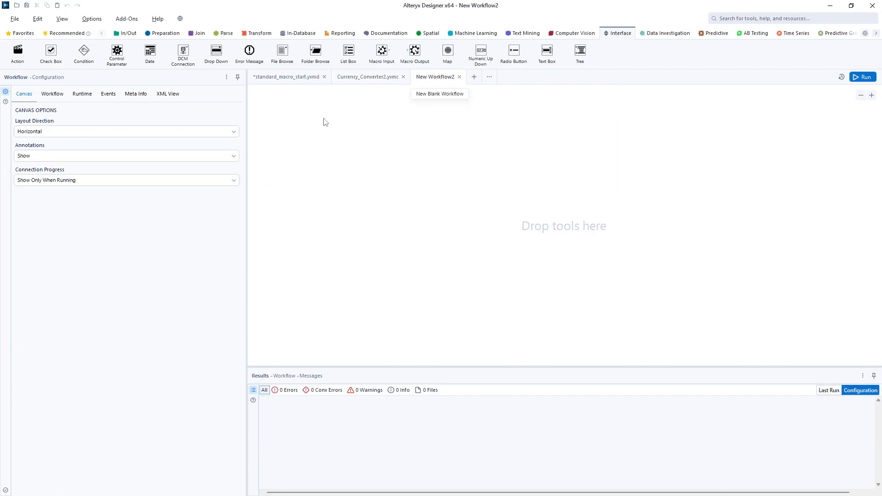
click(165, 34)
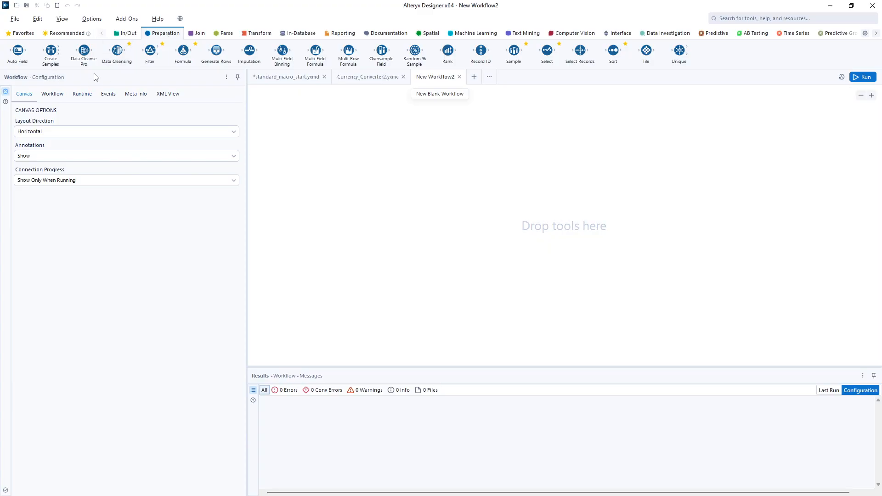
drag(113, 52, 352, 174)
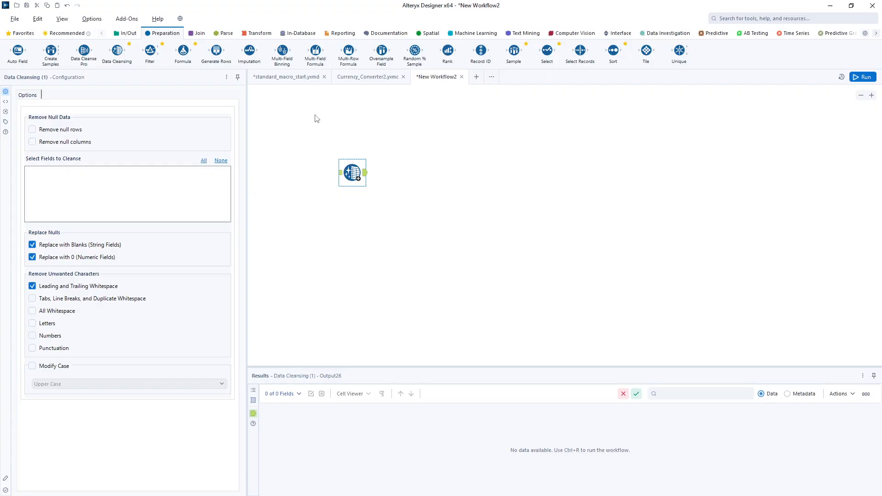
right_click(350, 177)
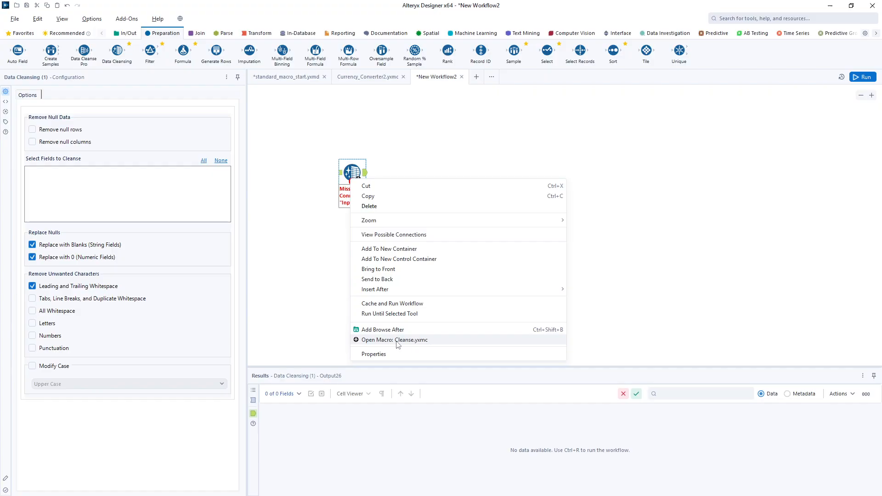
click(415, 344)
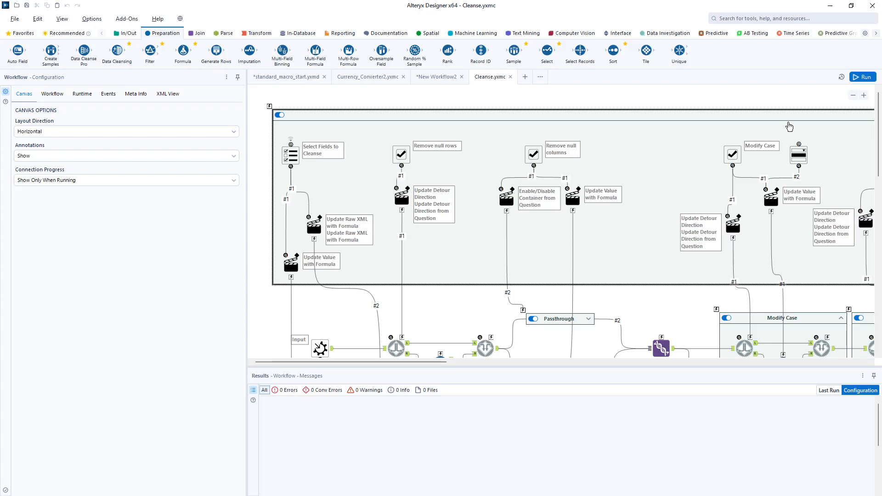
Examine the Select Fields to Cleanse list box and the Remove null rows and Remove null columns check boxes in Cleanse.yxmc.
click(853, 95)
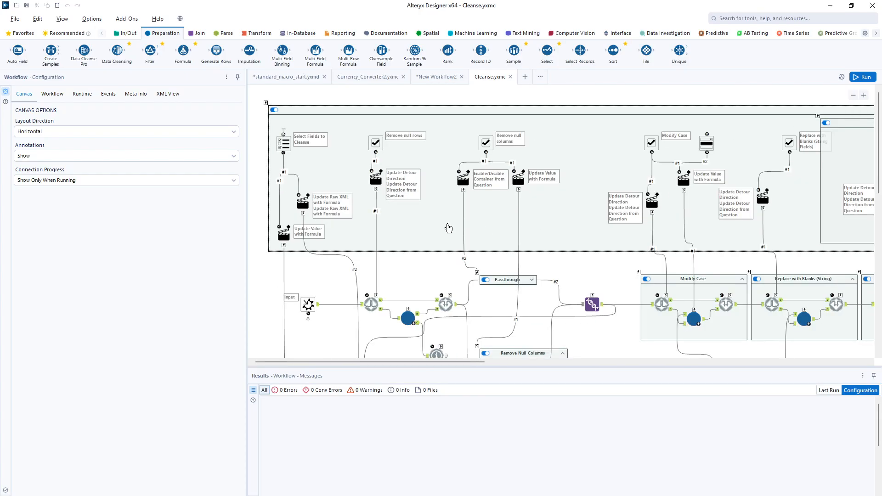
click(282, 144)
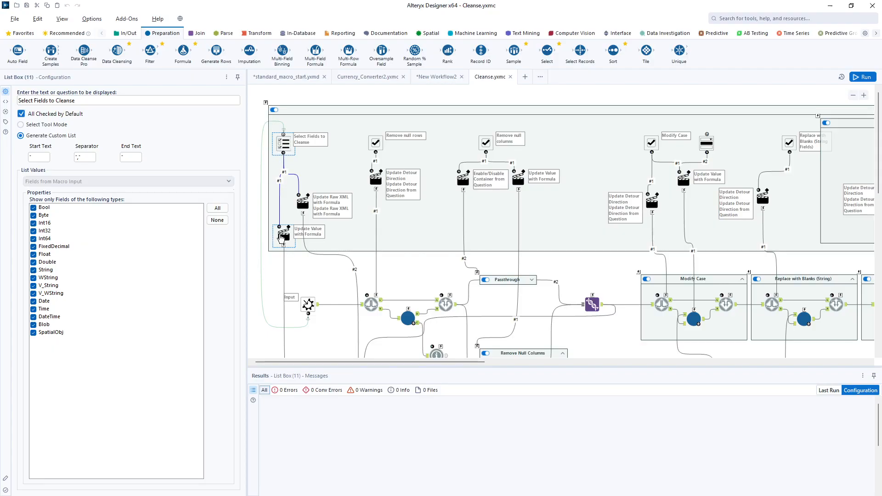
scroll(348, 262, down, 5)
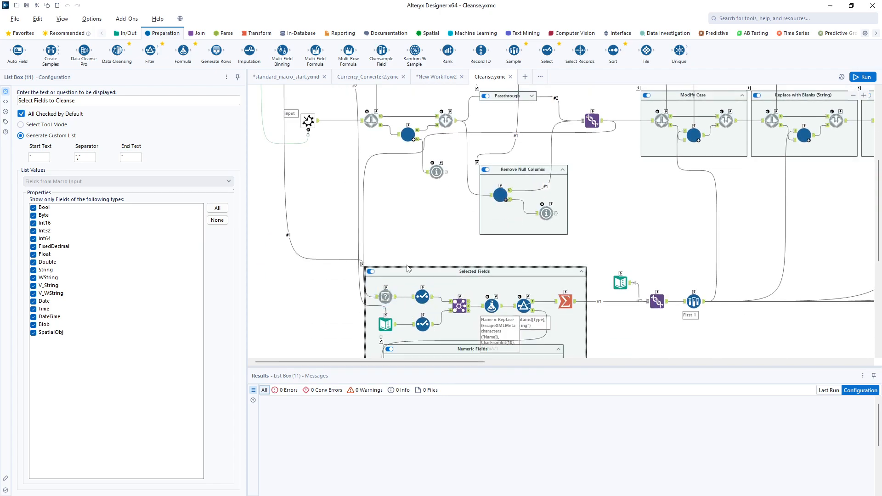
scroll(415, 268, up, 3)
scroll(416, 267, up, 4)
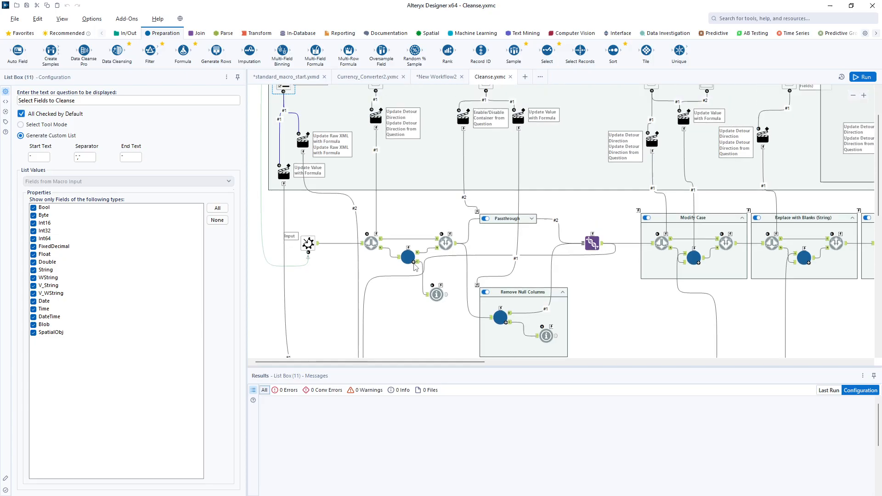
click(375, 130)
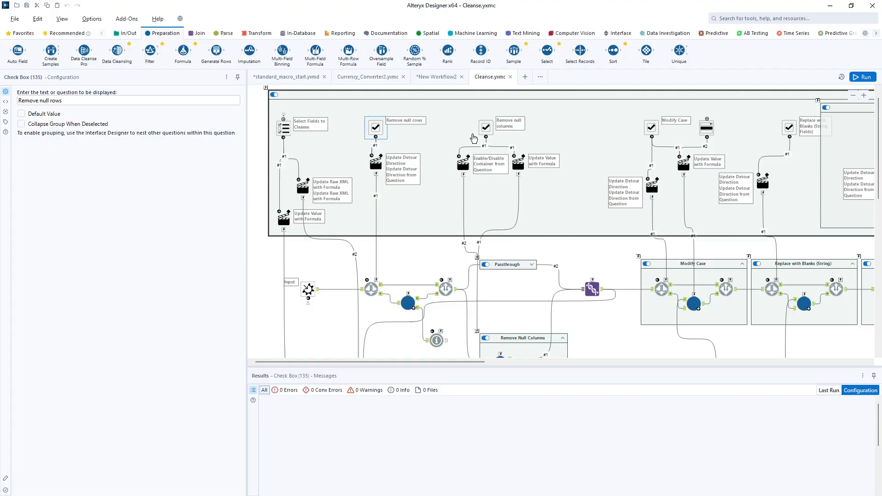
click(486, 130)
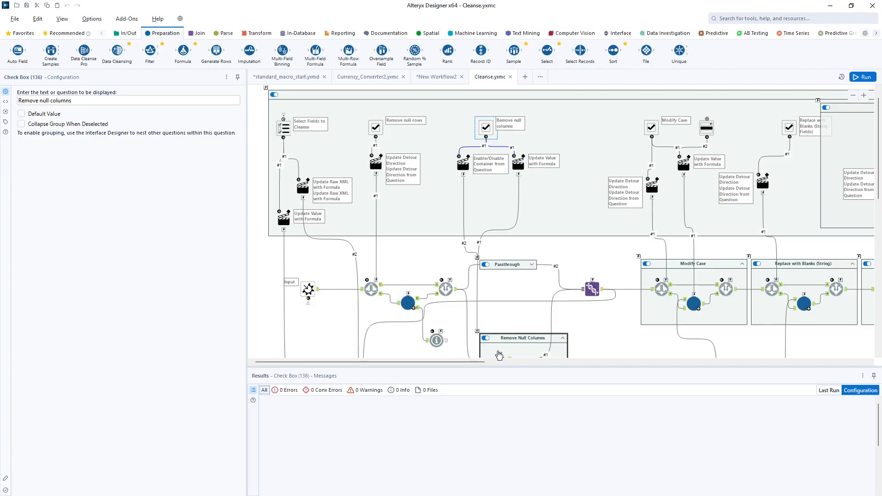
drag(476, 363, 423, 376)
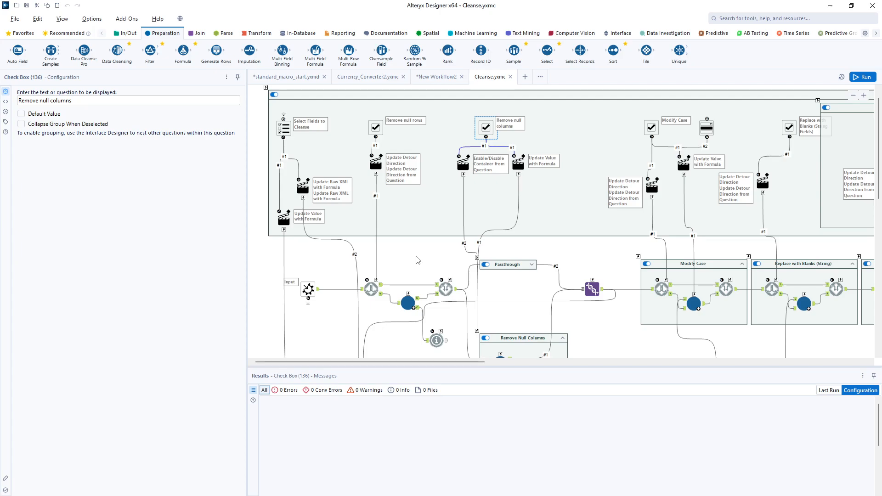
Close Cleanse.yxmc and the Data Cleansing workflow, discarding the workflow's changes.
click(511, 77)
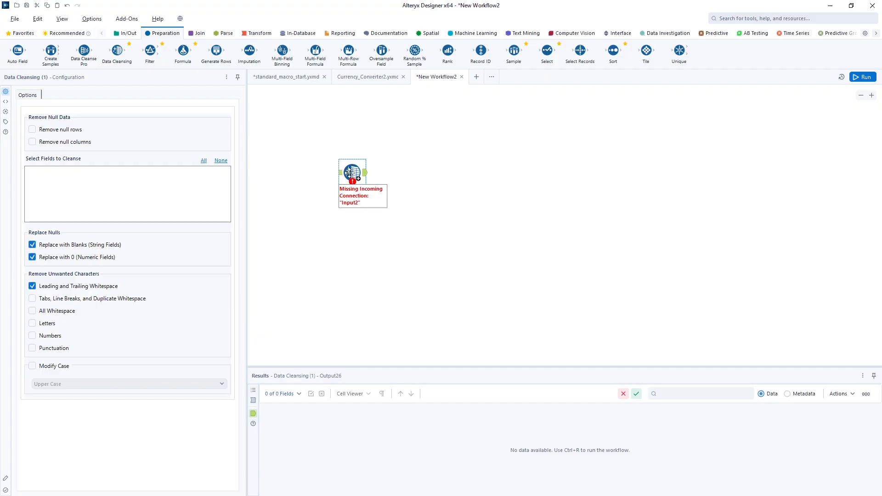
click(462, 76)
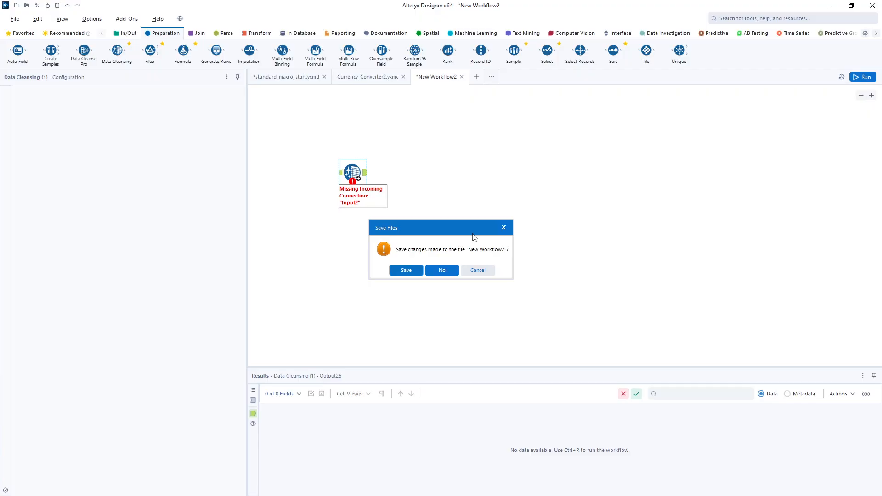
click(441, 271)
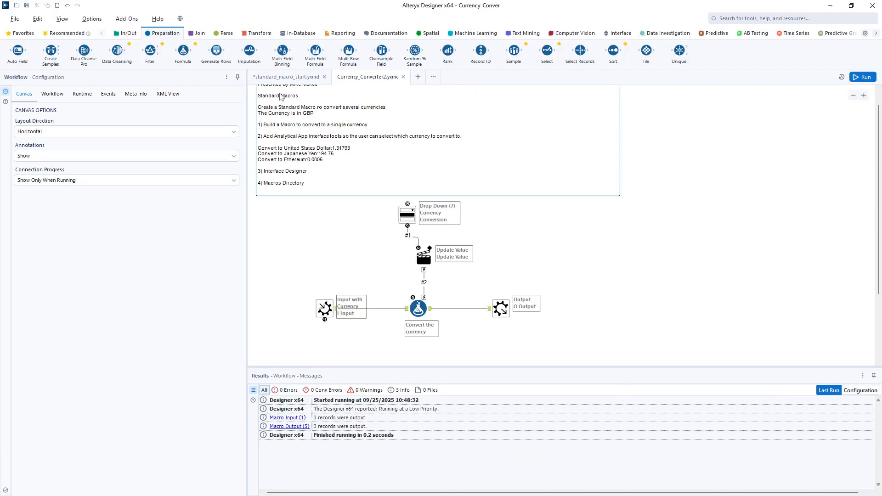
Close Currency_Converter2.yxmc, reopen it from its macro tool in standard_macro_start.yxmd, and show the Interface tools.
click(278, 77)
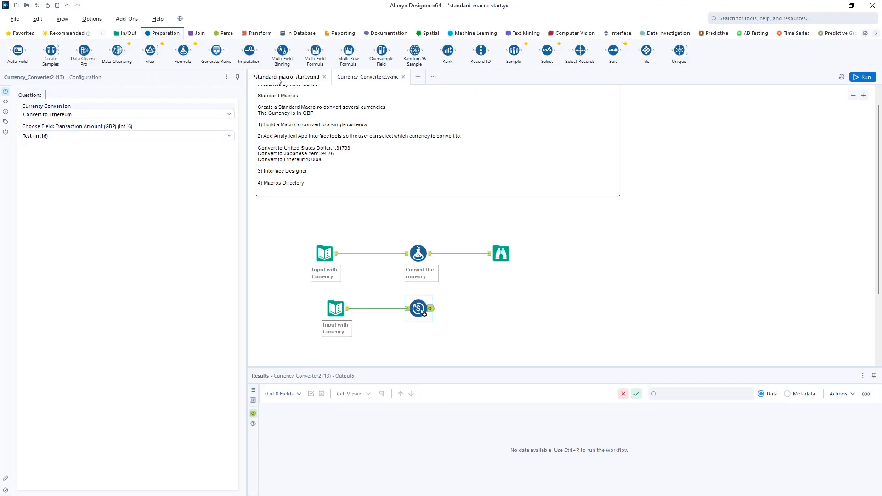
right_click(419, 311)
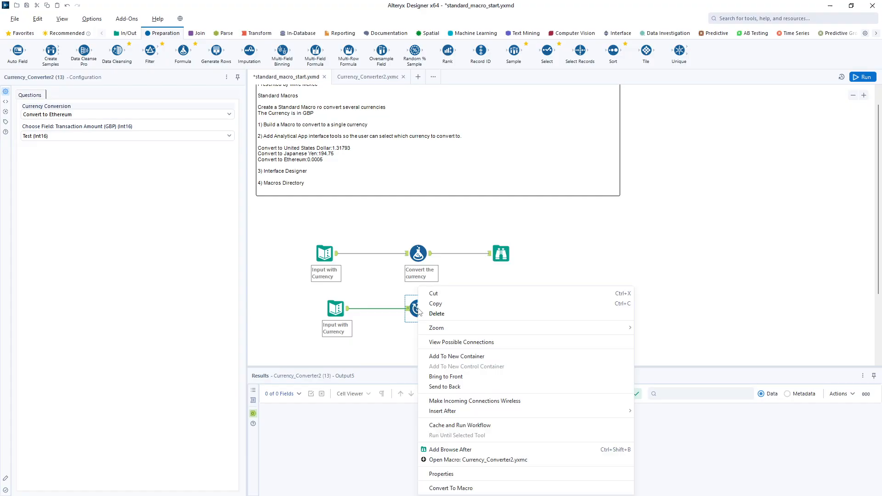
click(458, 460)
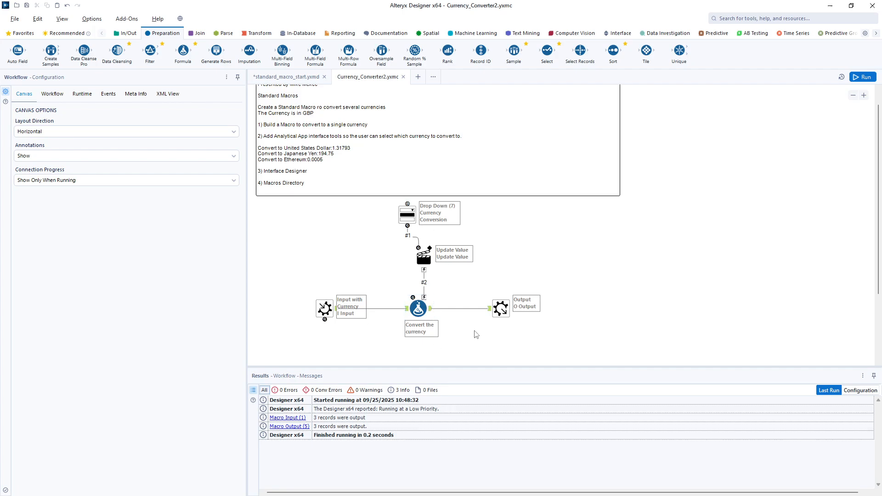
click(403, 77)
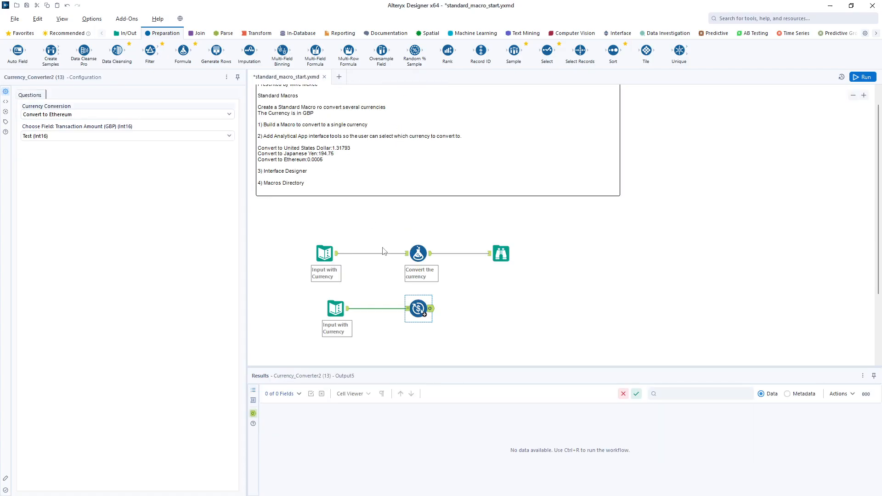
right_click(420, 311)
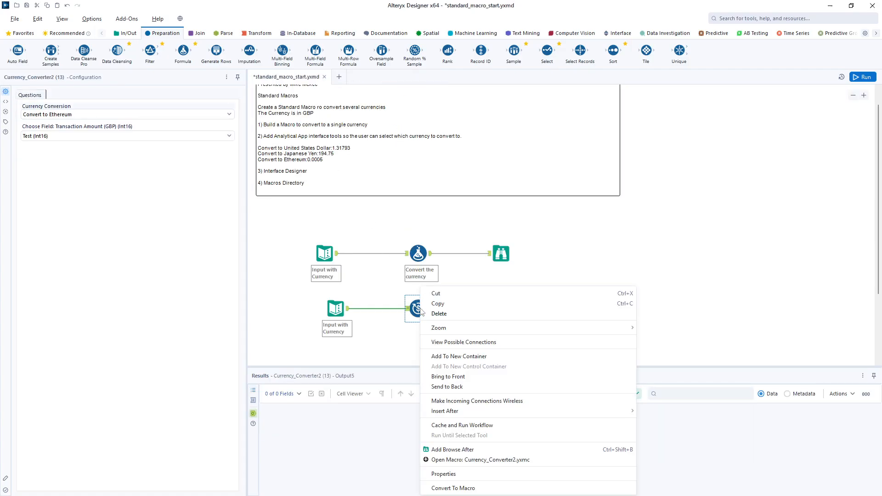
click(460, 459)
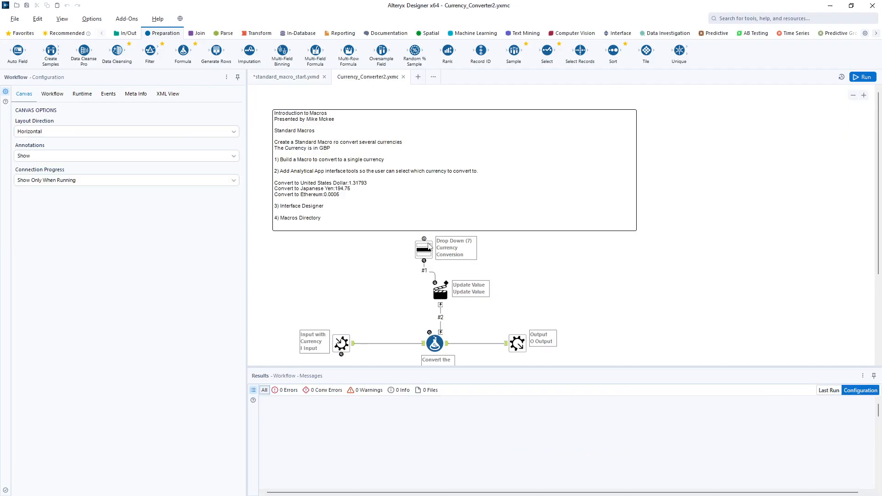
scroll(606, 348, down, 2)
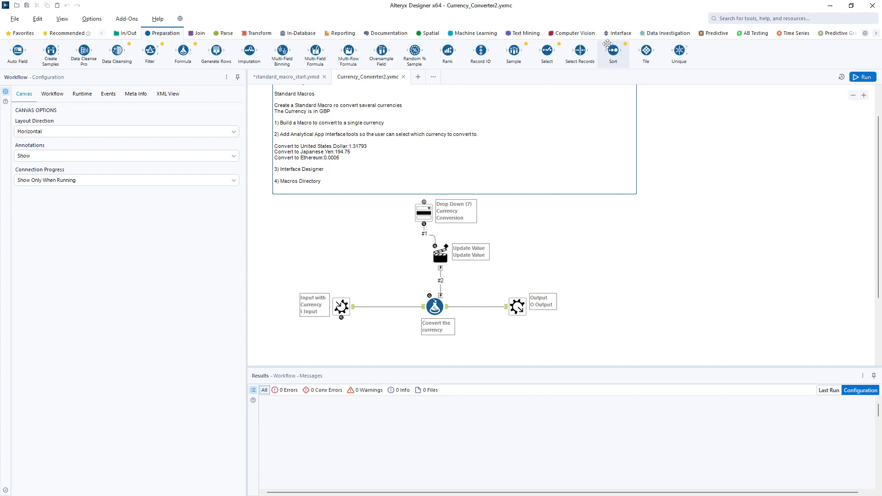
click(617, 33)
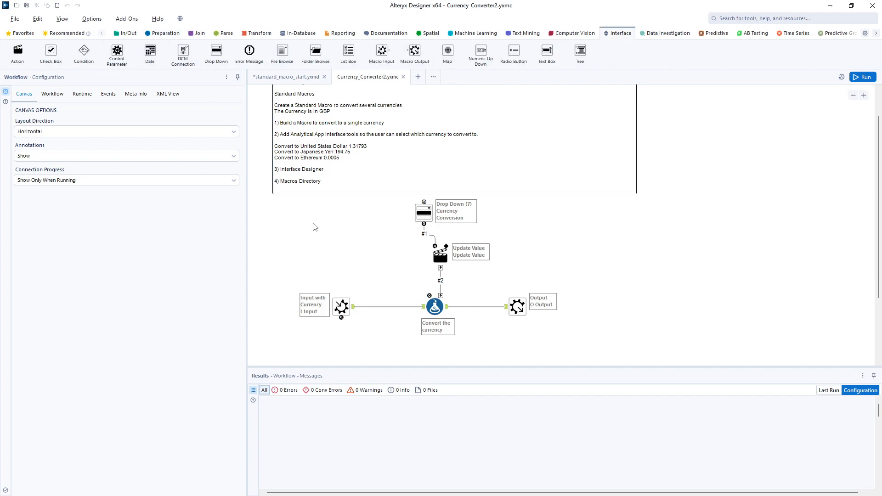